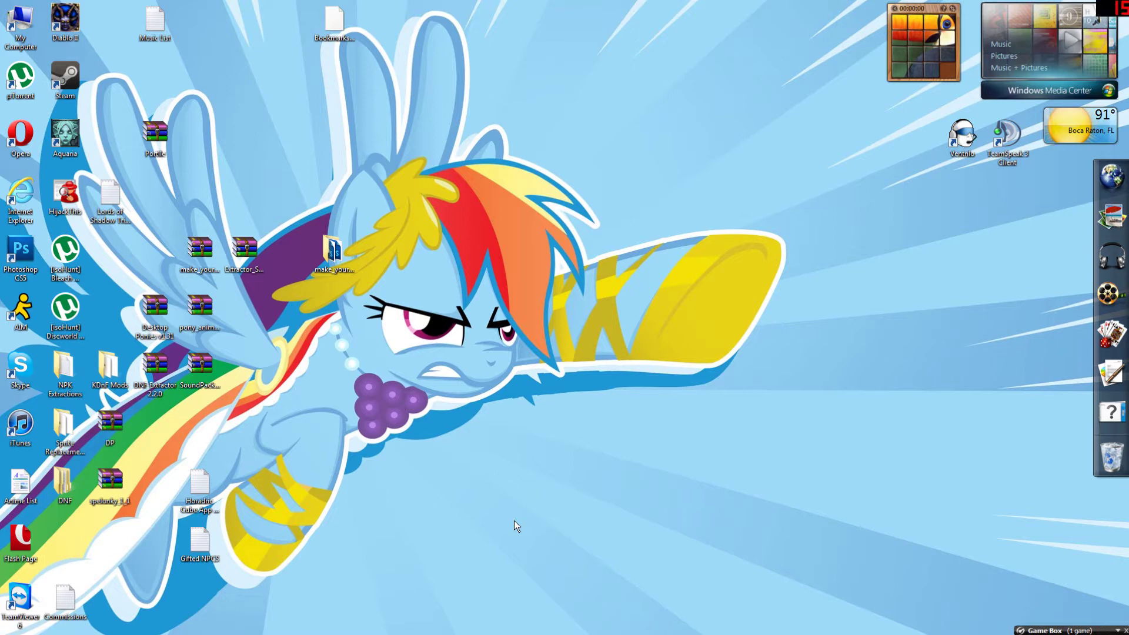
Launch DNF Extractor and open sprite_interface.NPK from the DFO ImagePacks2 folder.
{"action": "left_click", "coordinate": [13, 624]}
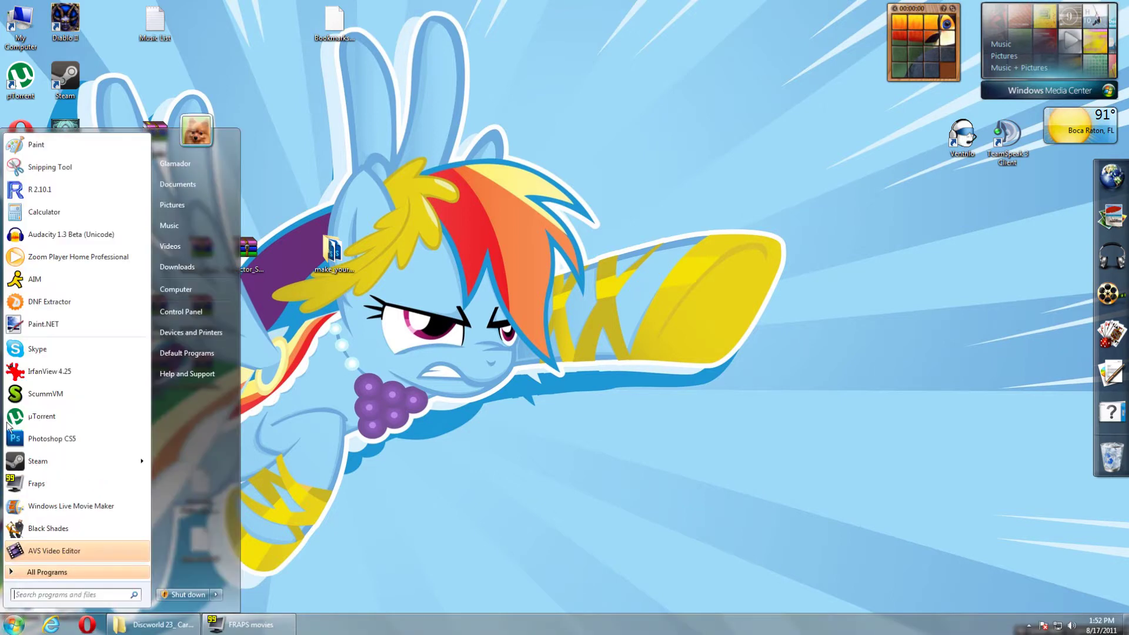
{"action": "left_click", "coordinate": [49, 301]}
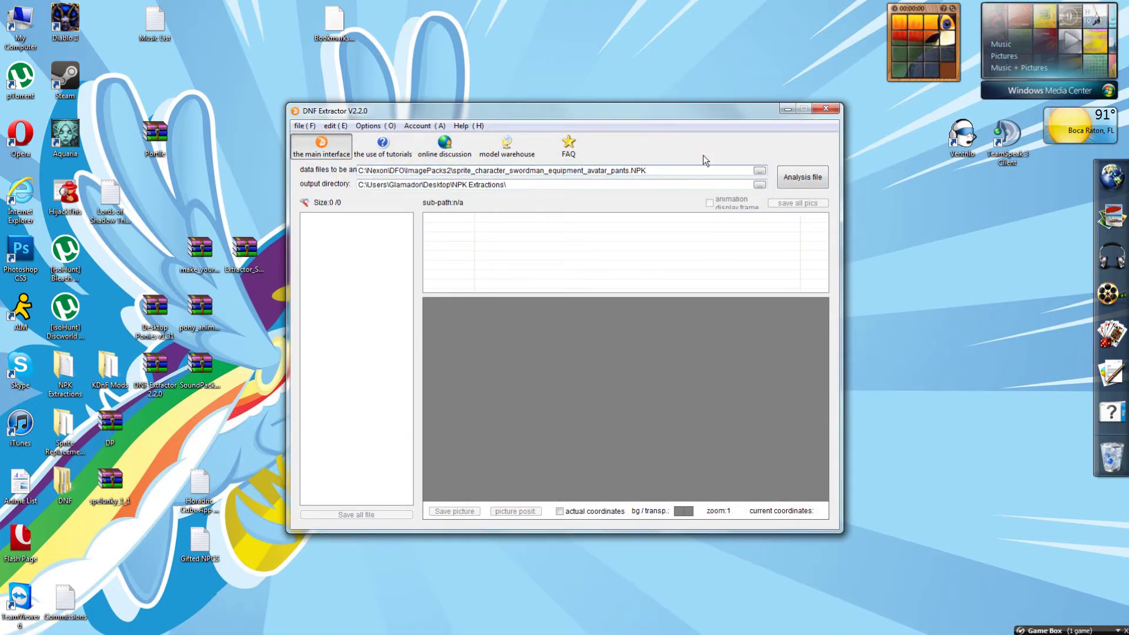
{"action": "left_click", "coordinate": [759, 171]}
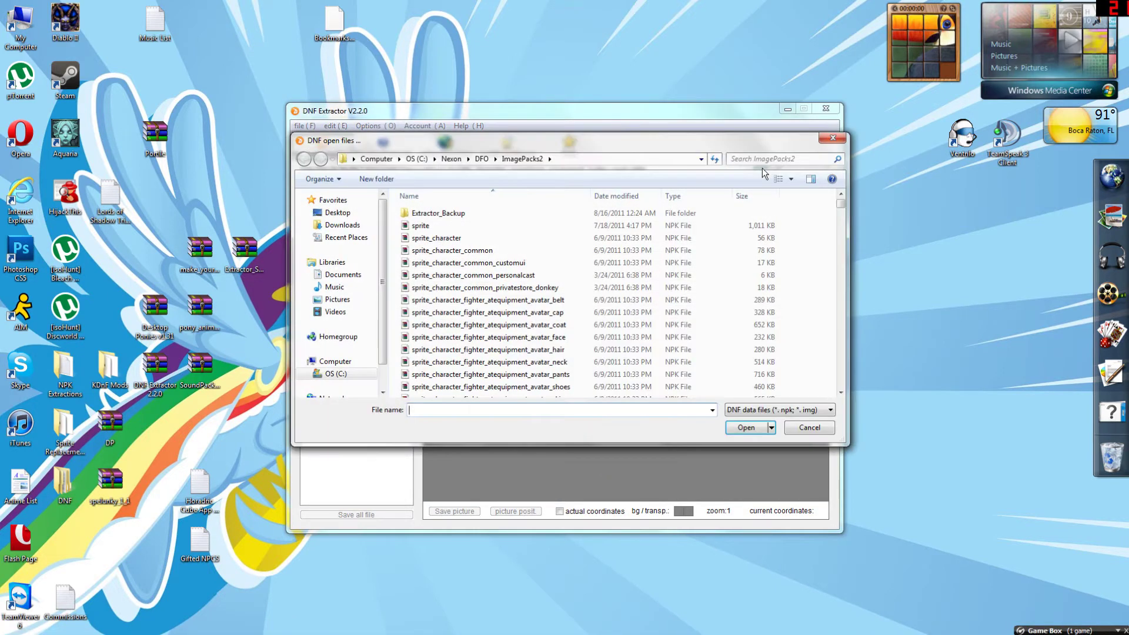
{"action": "left_click_drag", "start_coordinate": [841, 203], "coordinate": [838, 301]}
{"action": "left_click", "coordinate": [478, 303]}
{"action": "left_click", "coordinate": [465, 290]}
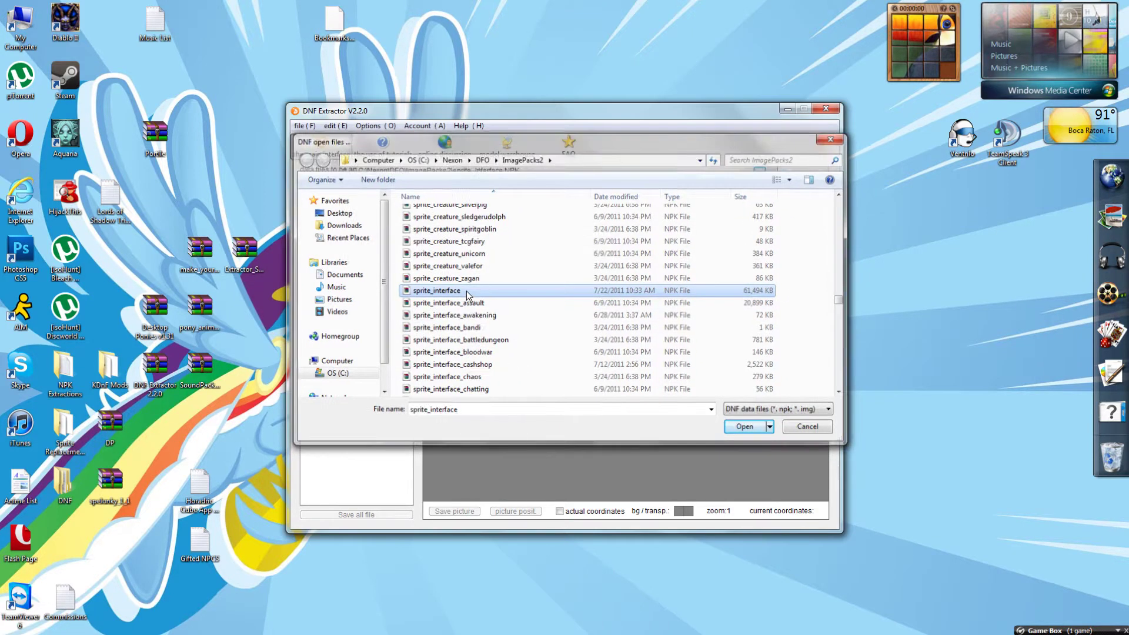
{"action": "double_click", "coordinate": [467, 290]}
Open base.img in the sprite list and look through its first pictures one by one.
{"action": "left_click_drag", "start_coordinate": [409, 253], "coordinate": [409, 275]}
{"action": "left_click", "coordinate": [327, 238]}
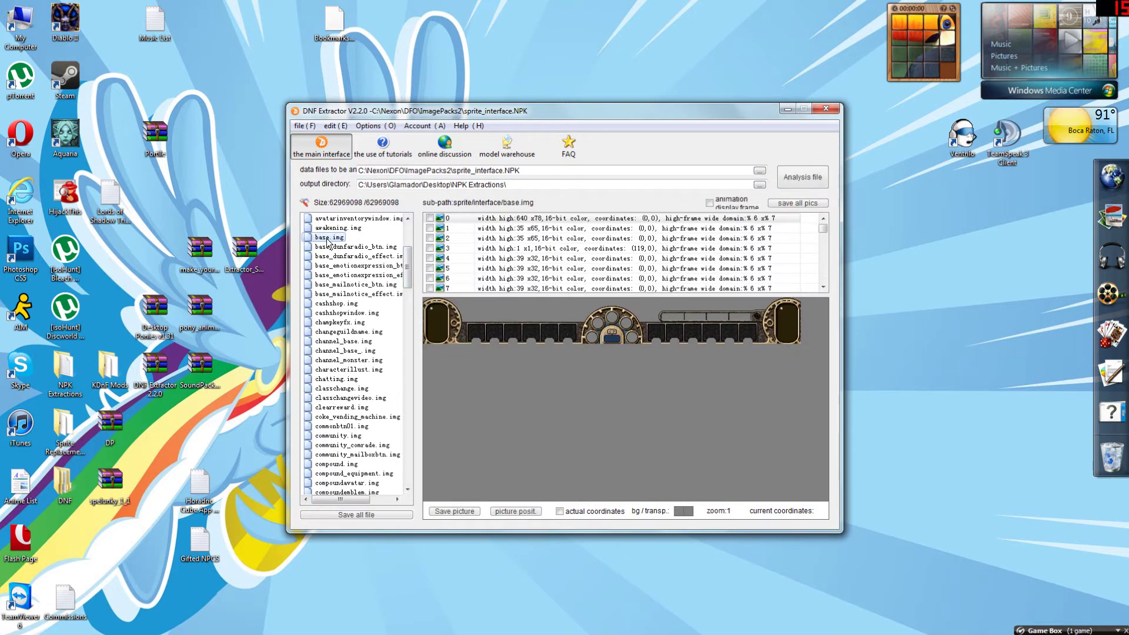
{"action": "left_click", "coordinate": [483, 229]}
{"action": "key", "text": "Down"}
{"action": "key", "text": "Down"}
{"action": "key", "text": "Down"}
{"action": "key", "text": "Down"}
{"action": "key", "text": "Down"}
{"action": "key", "text": "Down"}
{"action": "key", "text": "Down"}
{"action": "key", "text": "Down"}
{"action": "key", "text": "Down"}
{"action": "key", "text": "Down"}
{"action": "key", "text": "Down"}
{"action": "key", "text": "Down"}
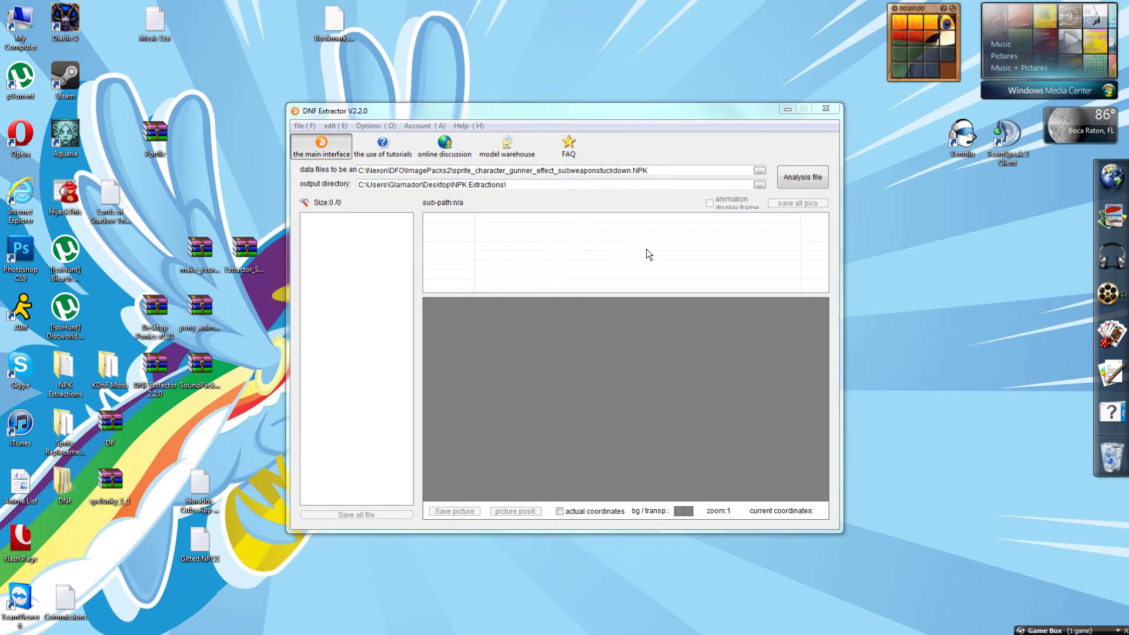
Load the sprite_interface.NPK data file from ImagePacks2 into the extractor again.
{"action": "left_click", "coordinate": [759, 170]}
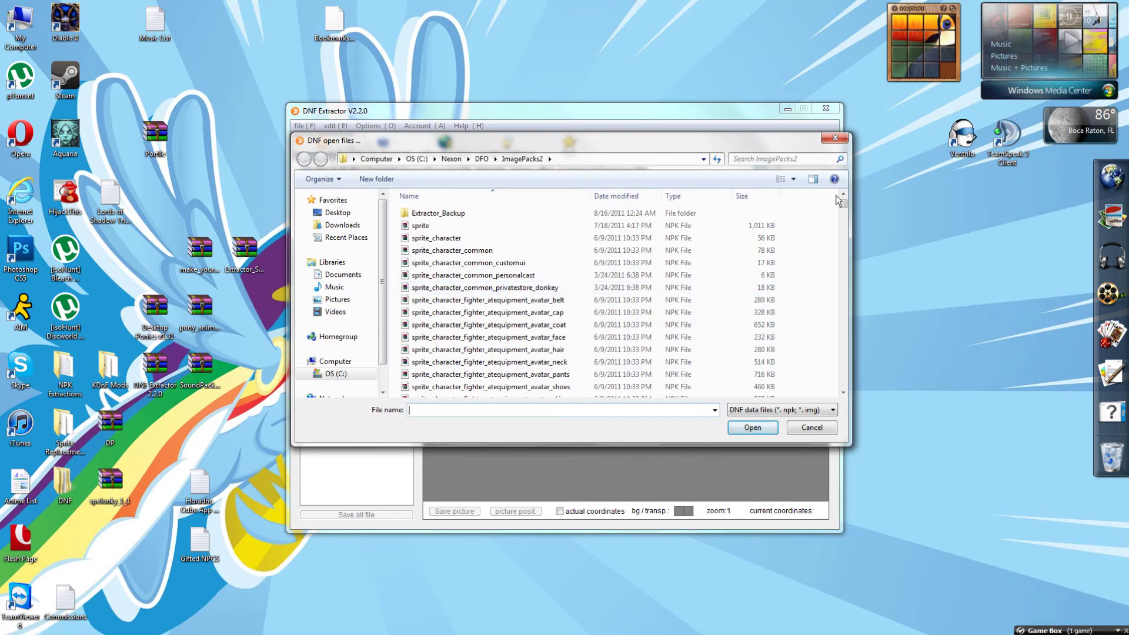
{"action": "scroll", "coordinate": [842, 223], "scroll_direction": "down", "scroll_amount": 10}
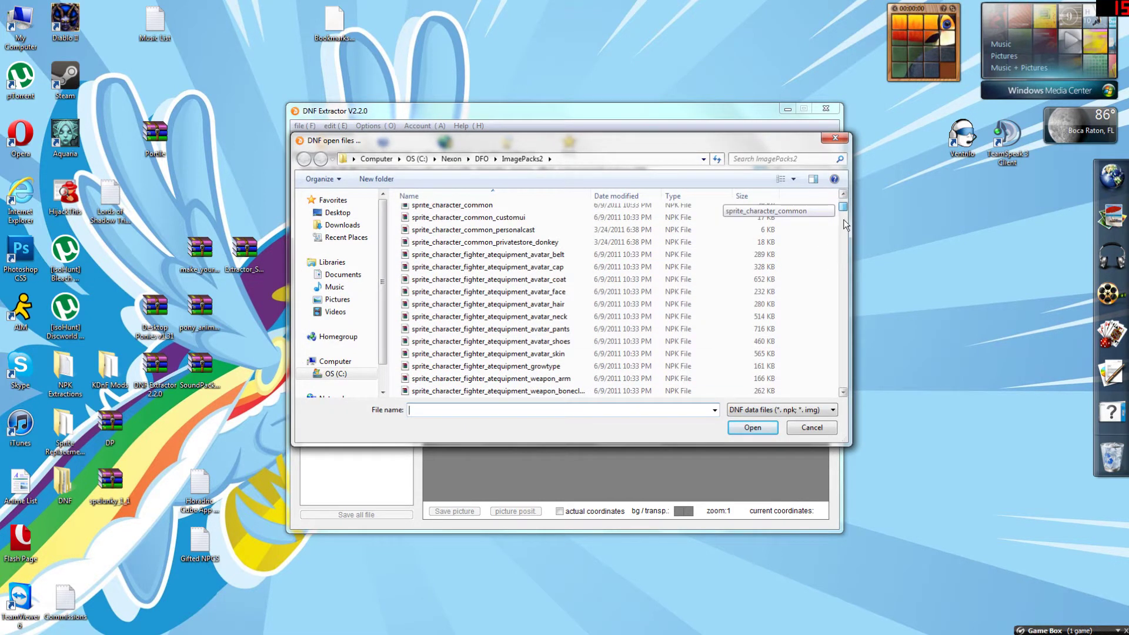
{"action": "left_click_drag", "start_coordinate": [841, 246], "coordinate": [837, 301]}
{"action": "left_click", "coordinate": [532, 310]}
{"action": "scroll", "coordinate": [496, 315], "scroll_direction": "down", "scroll_amount": 4}
{"action": "scroll", "coordinate": [496, 315], "scroll_direction": "up", "scroll_amount": 2}
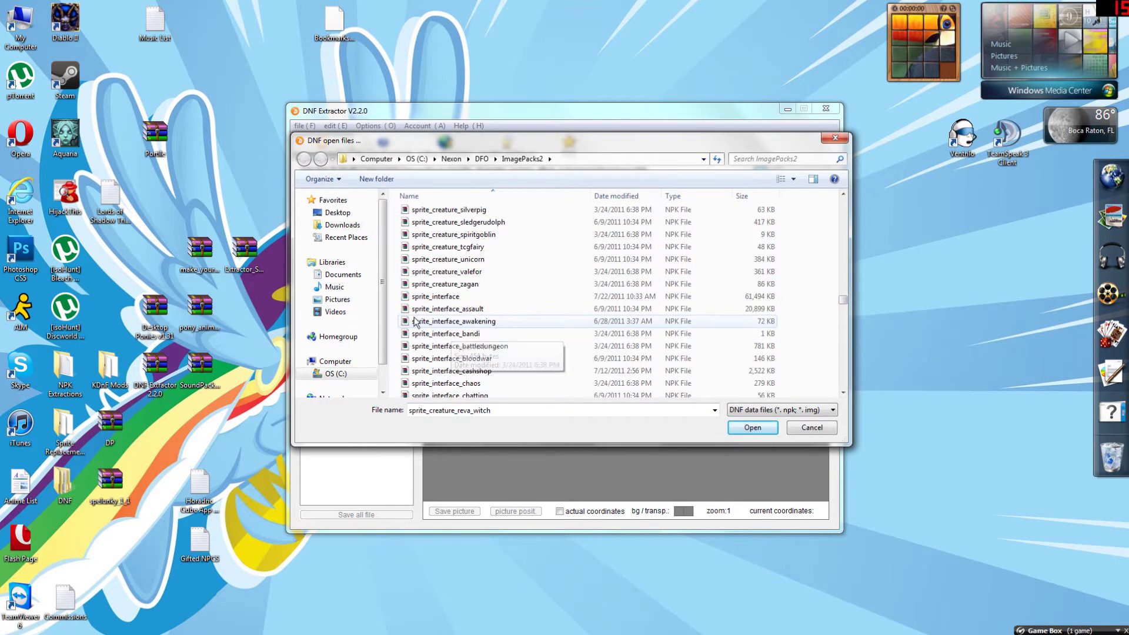
{"action": "left_click", "coordinate": [490, 298]}
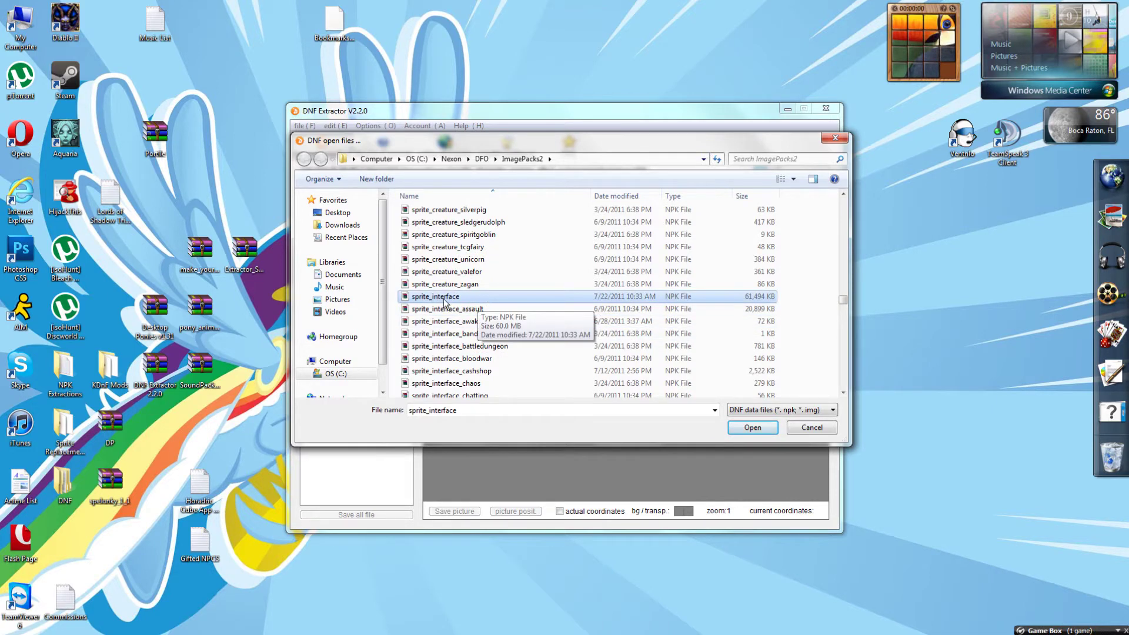
{"action": "double_click", "coordinate": [488, 297]}
{"action": "left_click", "coordinate": [787, 178]}
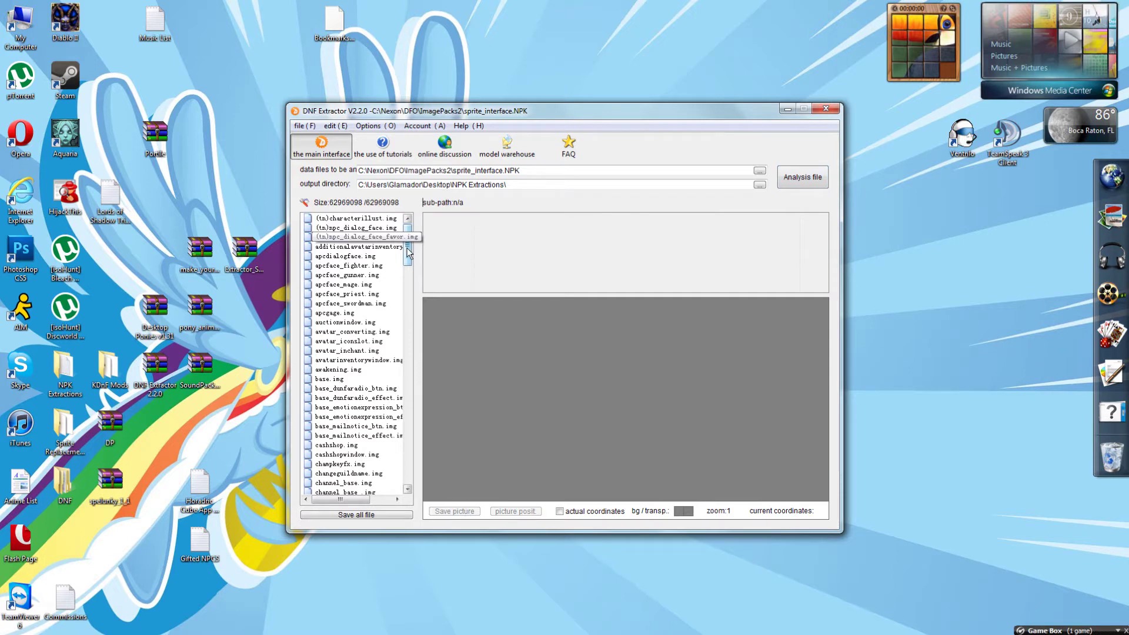
Blank out picture 91, the 24 x 24 red X, in base.img so it becomes a 1 x 1 image.
{"action": "scroll", "coordinate": [407, 248], "scroll_direction": "down", "scroll_amount": 2}
{"action": "left_click", "coordinate": [330, 323]}
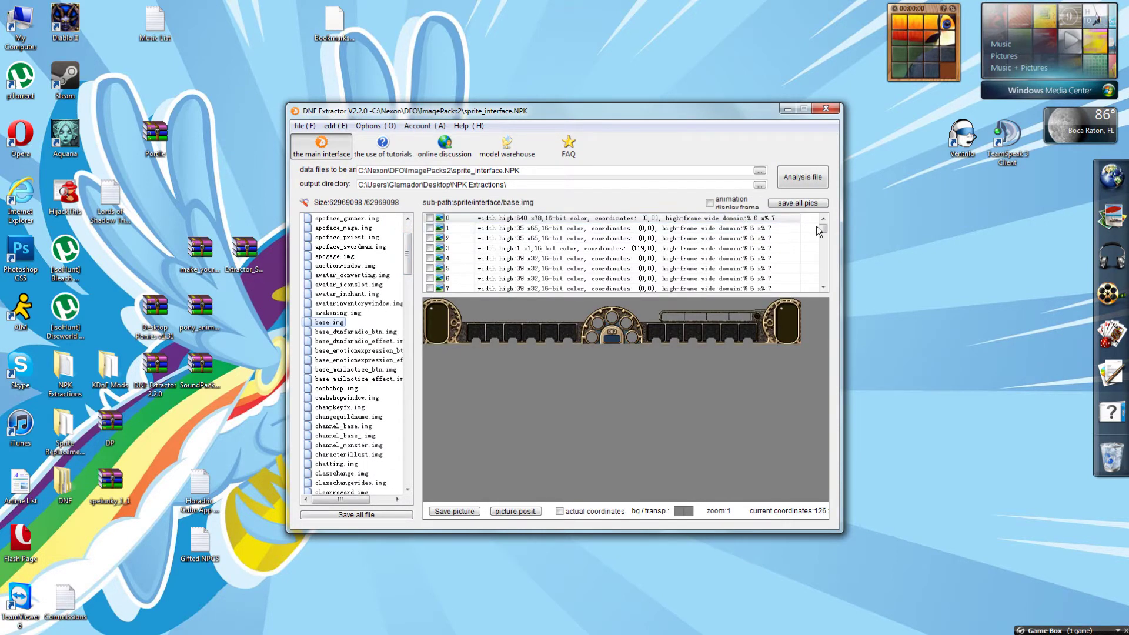
{"action": "left_click_drag", "start_coordinate": [823, 228], "coordinate": [823, 235]}
{"action": "left_click", "coordinate": [616, 252]}
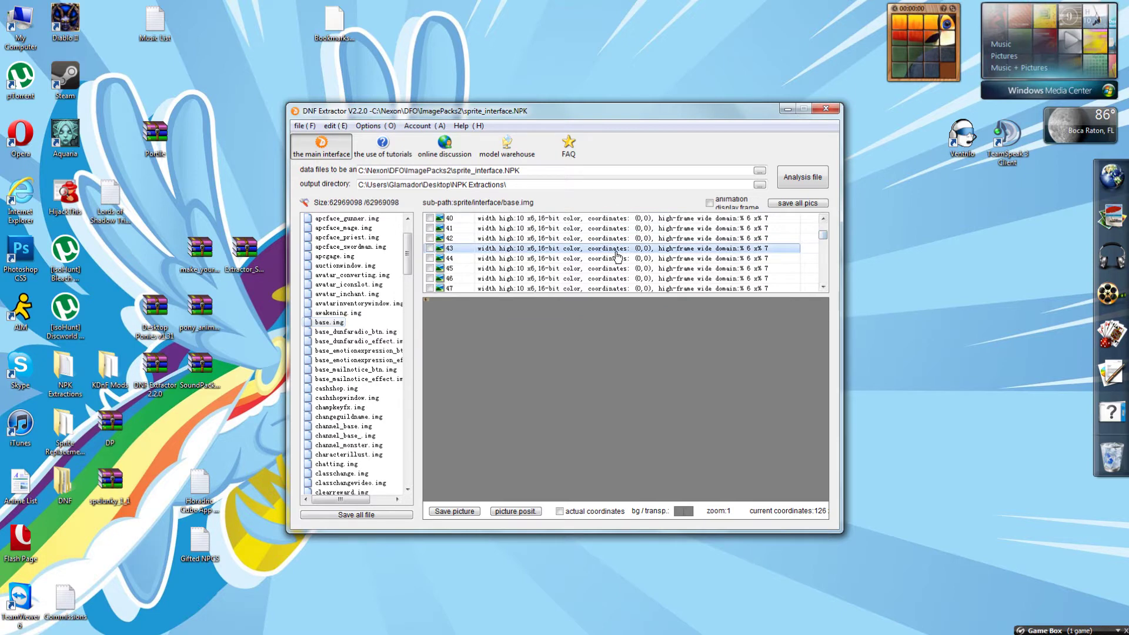
{"action": "scroll", "coordinate": [616, 257], "scroll_direction": "down", "scroll_amount": 15}
{"action": "left_click", "coordinate": [448, 229]}
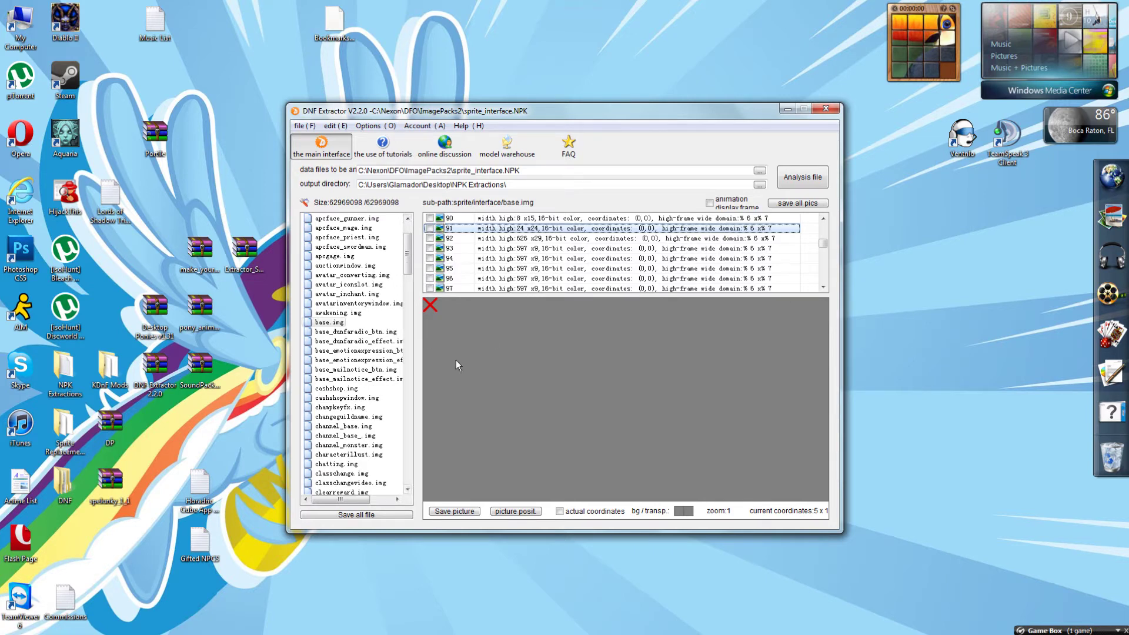
{"action": "right_click", "coordinate": [453, 226]}
{"action": "left_click", "coordinate": [491, 274]}
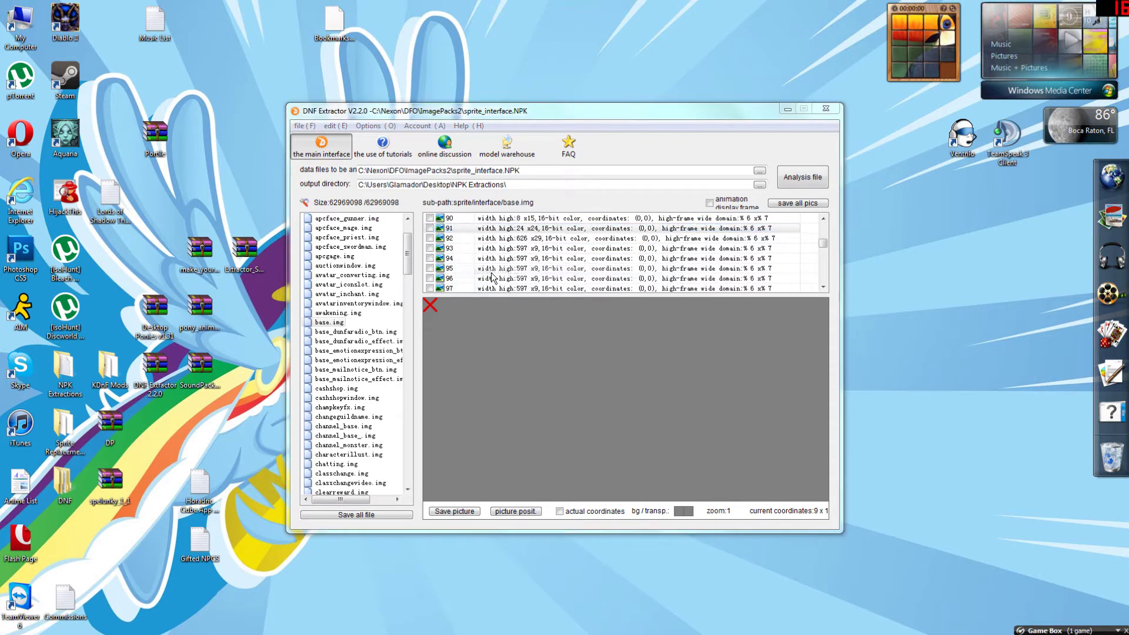
{"action": "left_click", "coordinate": [620, 367]}
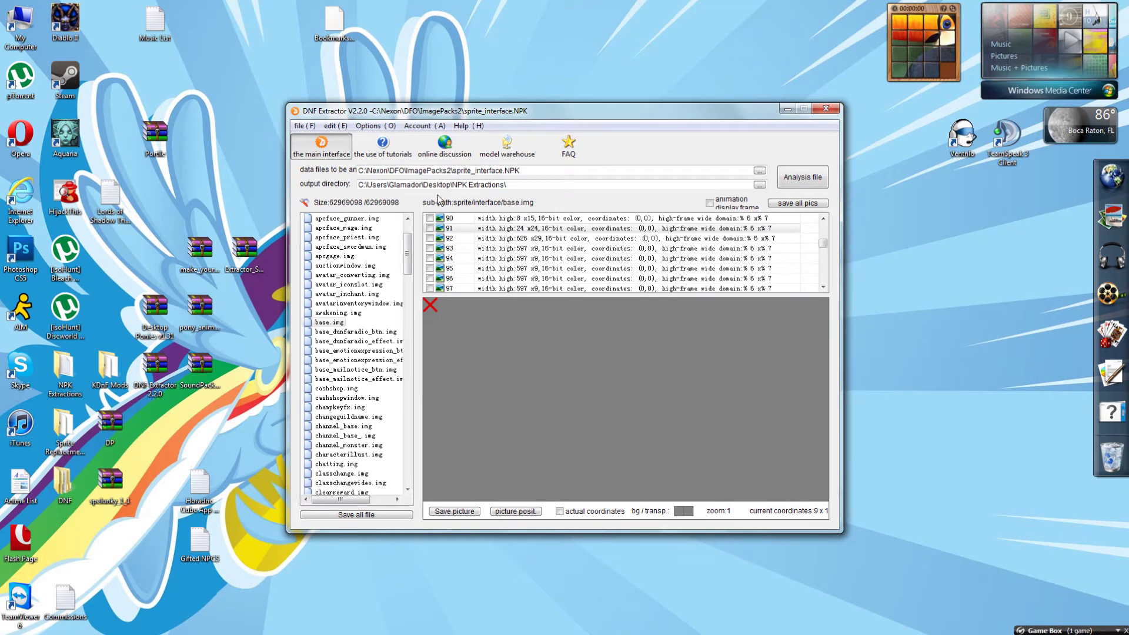
{"action": "left_click", "coordinate": [450, 278]}
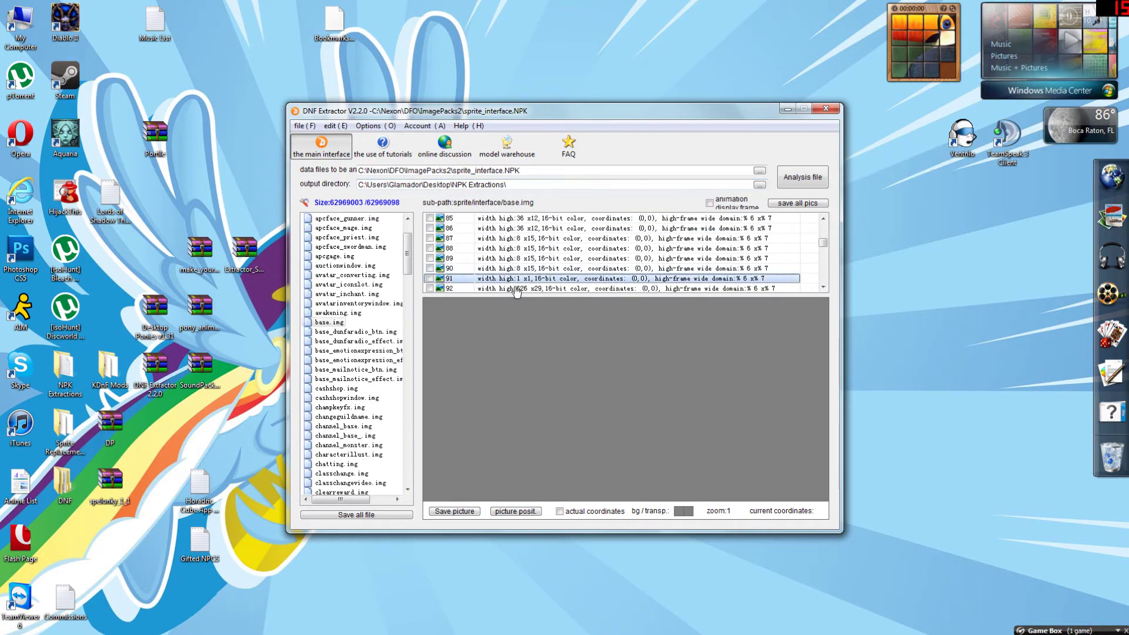
Open mainhud.img and examine its main bar, orb and gauge pictures, numbers 0 to 5.
{"action": "left_click_drag", "start_coordinate": [404, 256], "coordinate": [406, 354]}
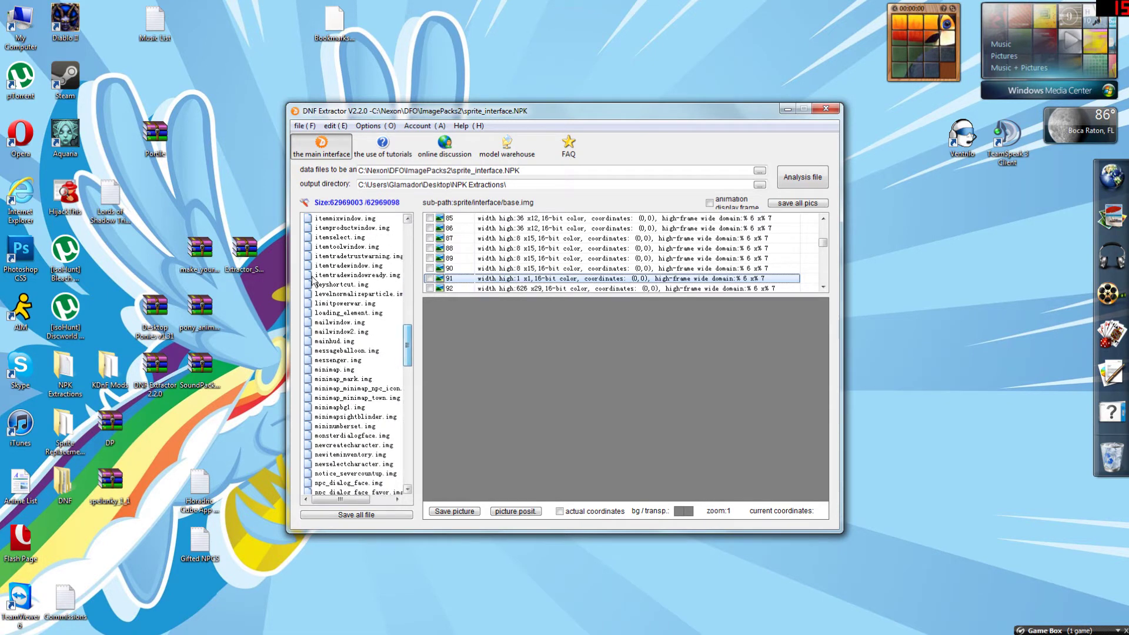
{"action": "left_click", "coordinate": [321, 342]}
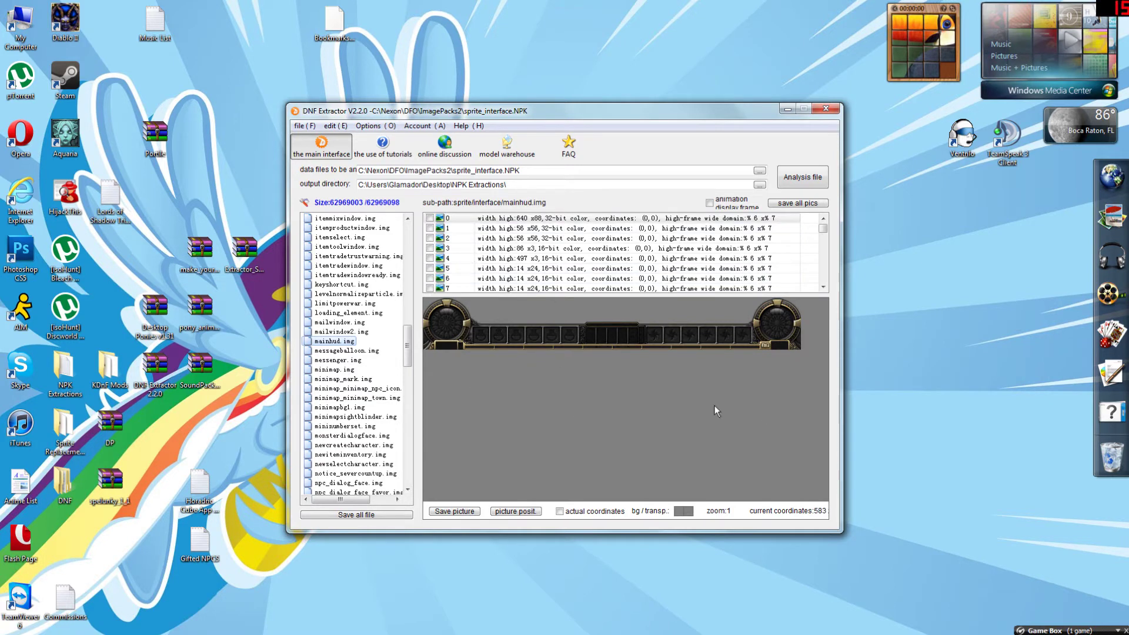
{"action": "left_click", "coordinate": [492, 220]}
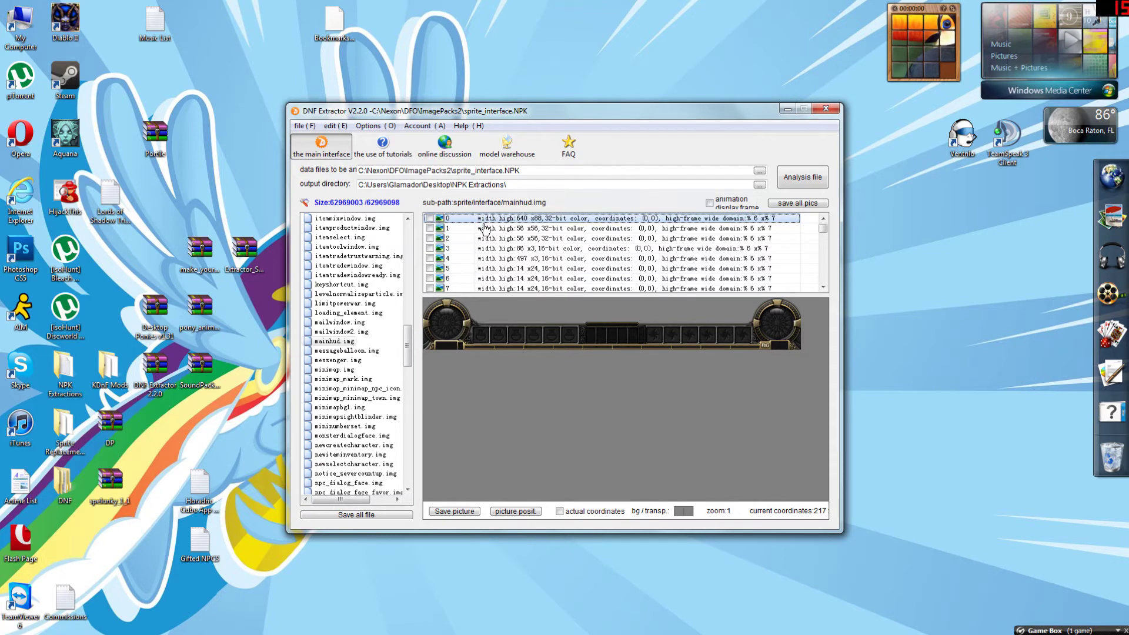
{"action": "left_click", "coordinate": [483, 230]}
{"action": "left_click", "coordinate": [477, 239]}
{"action": "left_click", "coordinate": [477, 248]}
{"action": "left_click", "coordinate": [477, 259]}
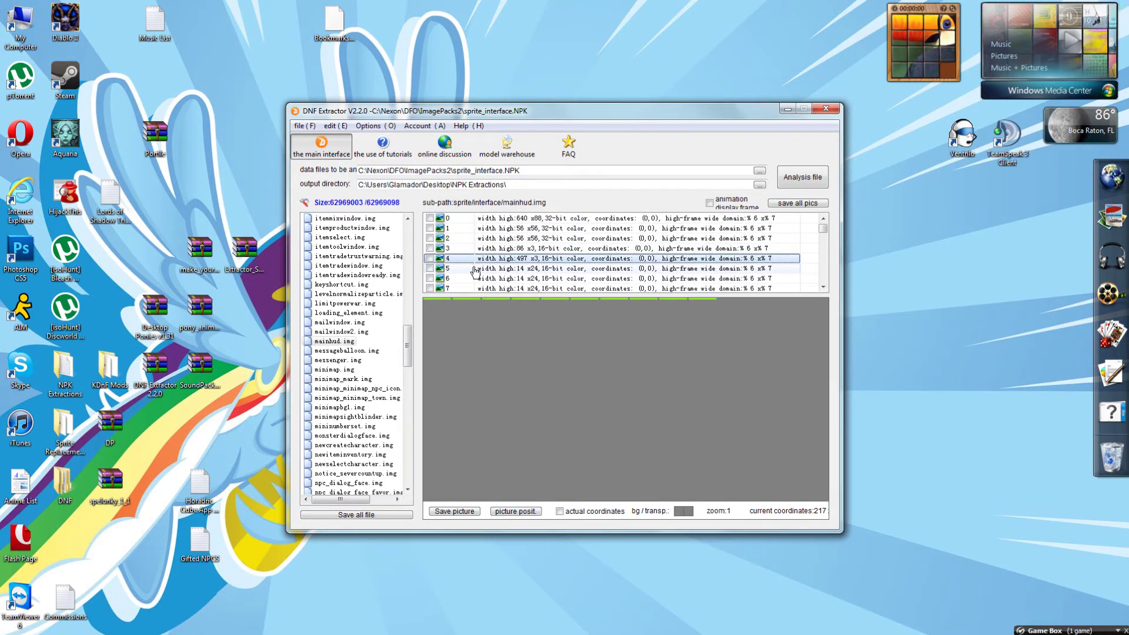
{"action": "left_click", "coordinate": [477, 268]}
{"action": "left_click", "coordinate": [473, 220]}
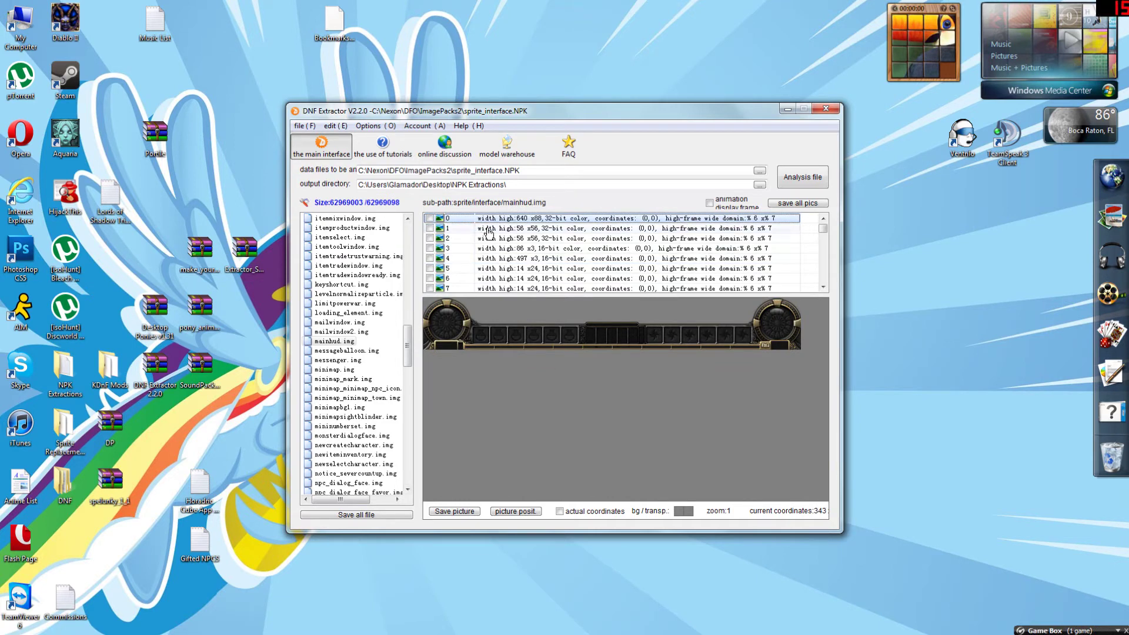
{"action": "left_click", "coordinate": [473, 230]}
{"action": "left_click", "coordinate": [470, 238]}
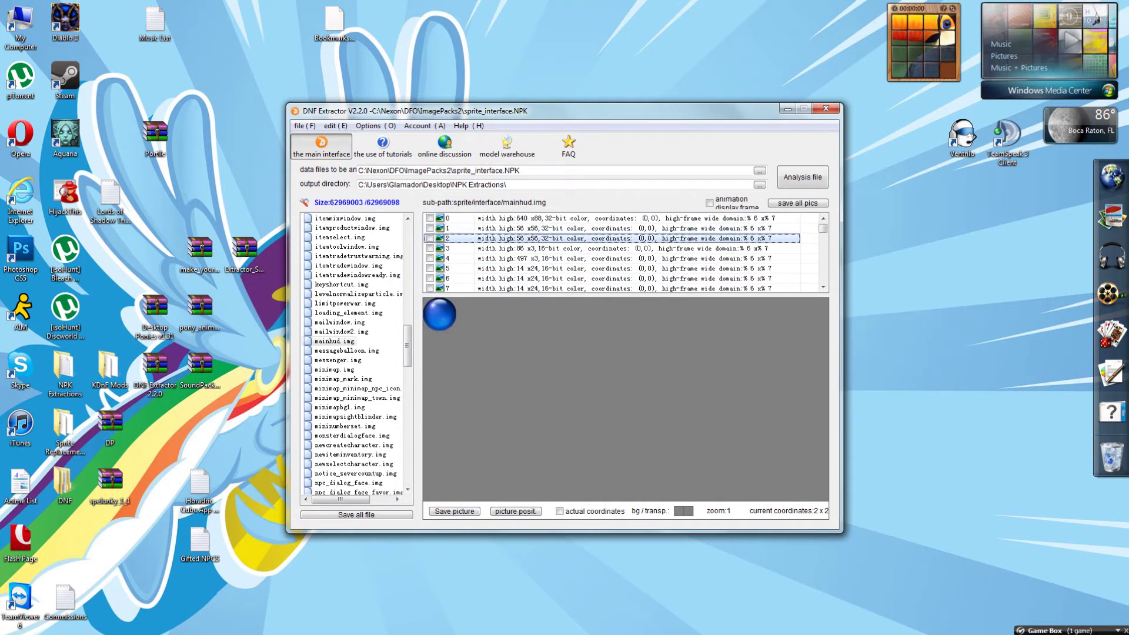
{"action": "left_click", "coordinate": [472, 258]}
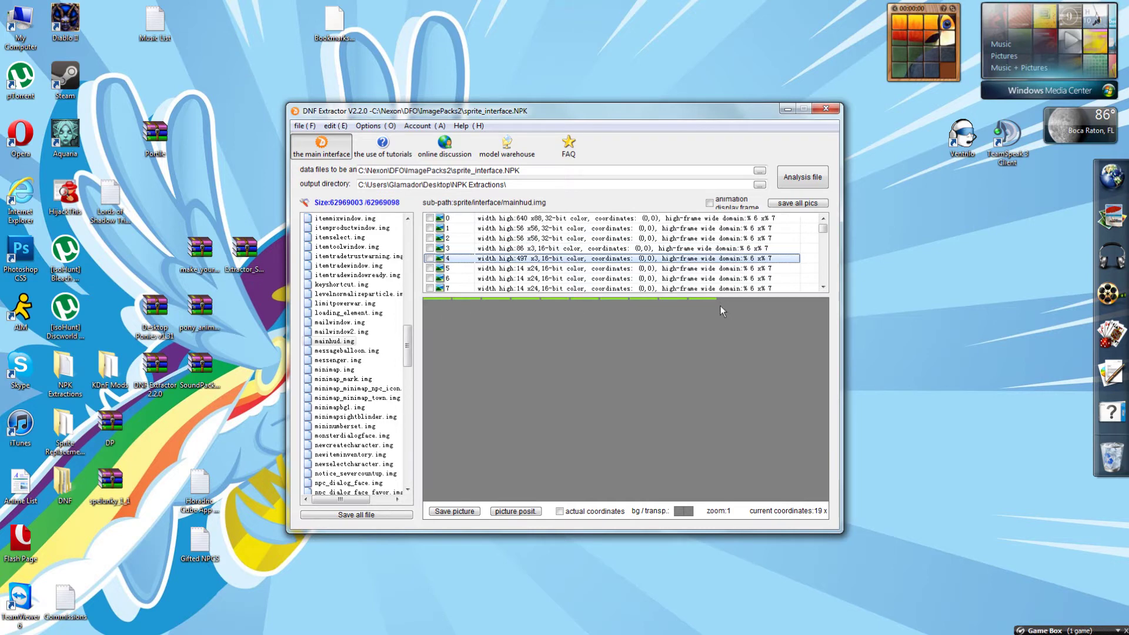
{"action": "left_click", "coordinate": [475, 248]}
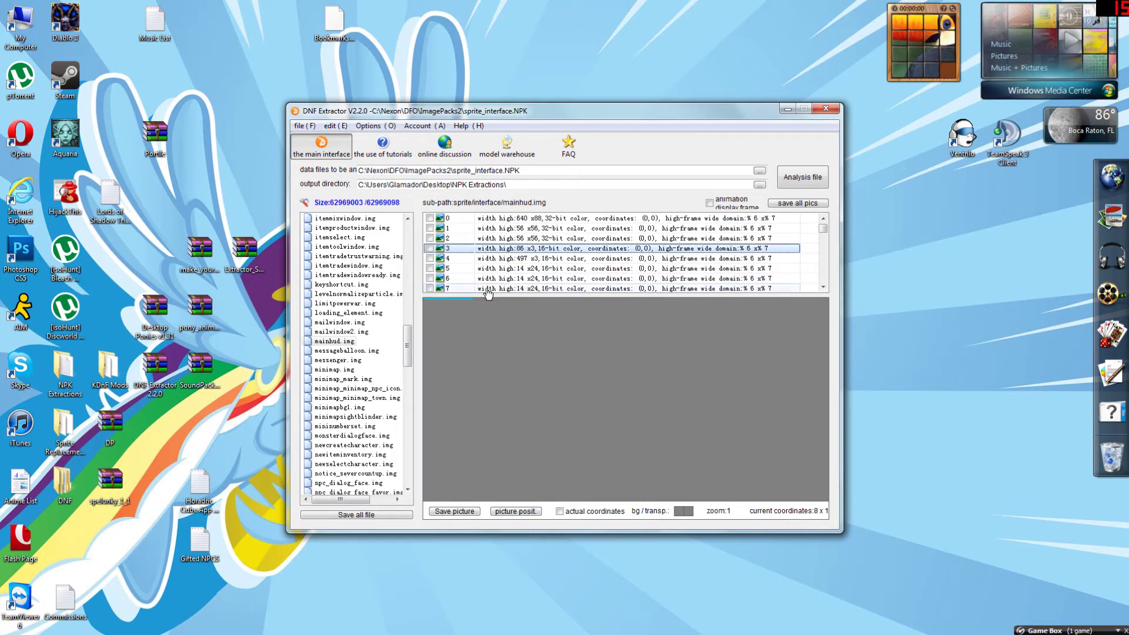
Browse the mainhud.img pictures from 3 to 22, returning to the purple orb at picture 20.
{"action": "key", "text": "Down"}
{"action": "key", "text": "Down"}
{"action": "key", "text": "Down"}
{"action": "key", "text": "Down"}
{"action": "key", "text": "Down"}
{"action": "key", "text": "Down"}
{"action": "key", "text": "Down"}
{"action": "key", "text": "Down"}
{"action": "key", "text": "Down"}
{"action": "key", "text": "Down"}
{"action": "key", "text": "Down"}
{"action": "key", "text": "Down"}
{"action": "key", "text": "Down"}
{"action": "key", "text": "Down"}
{"action": "key", "text": "Down"}
{"action": "key", "text": "Down"}
{"action": "key", "text": "Down"}
{"action": "key", "text": "Down"}
{"action": "key", "text": "Down"}
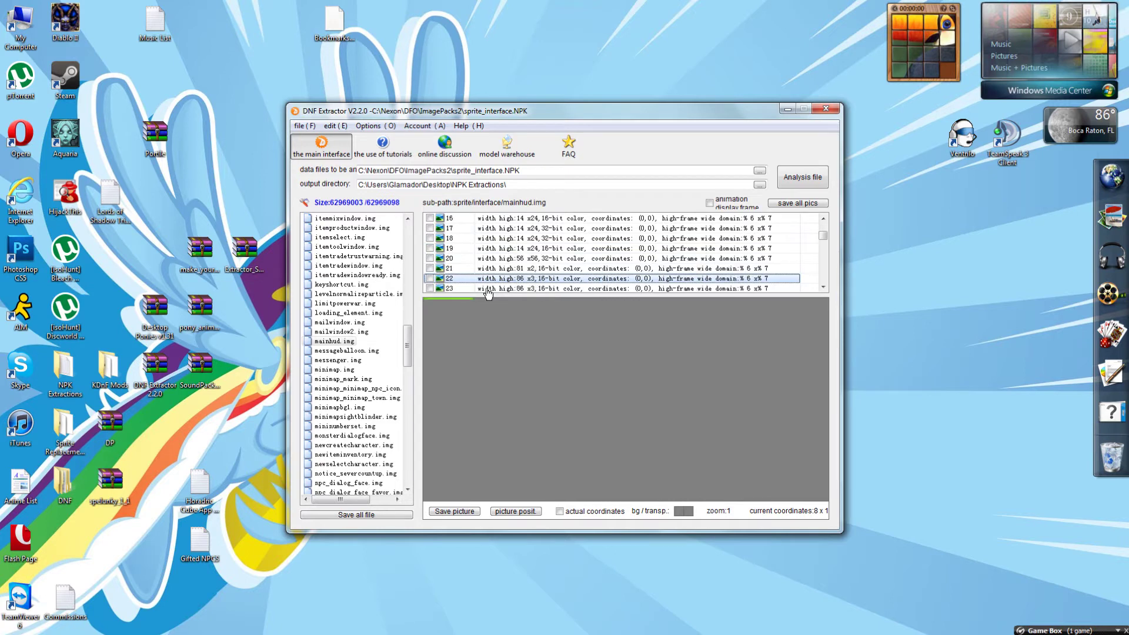
{"action": "key", "text": "Up"}
{"action": "key", "text": "Up"}
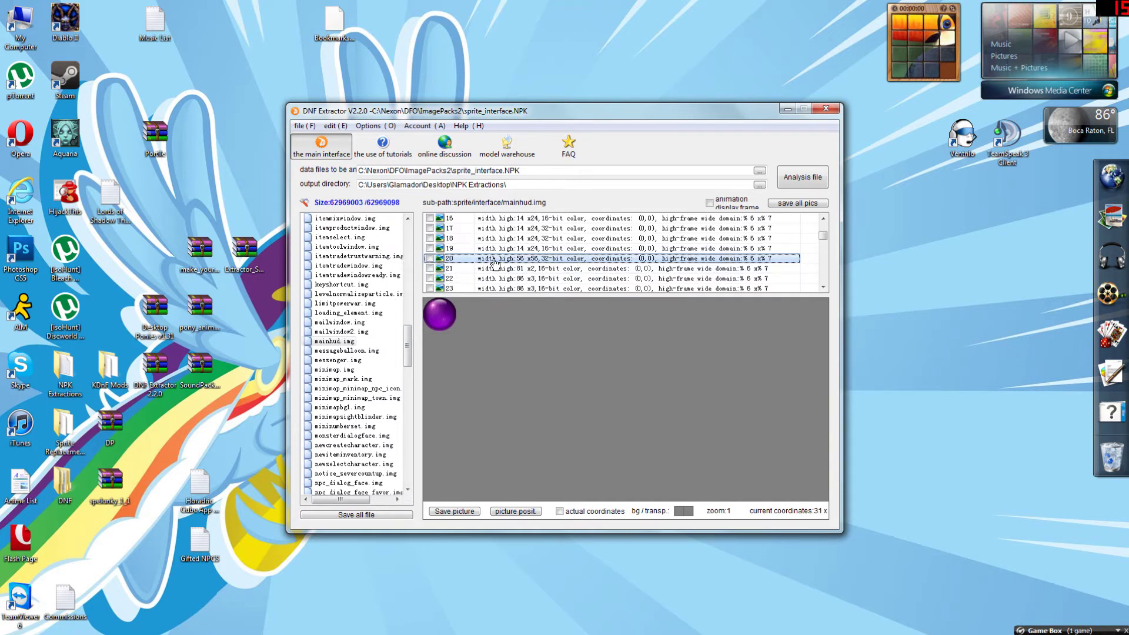
Continue through the mainhud.img pictures after 20 and view the white orb at picture 36.
{"action": "key", "text": "Down"}
{"action": "key", "text": "Down"}
{"action": "key", "text": "Down"}
{"action": "key", "text": "Down"}
{"action": "key", "text": "Down"}
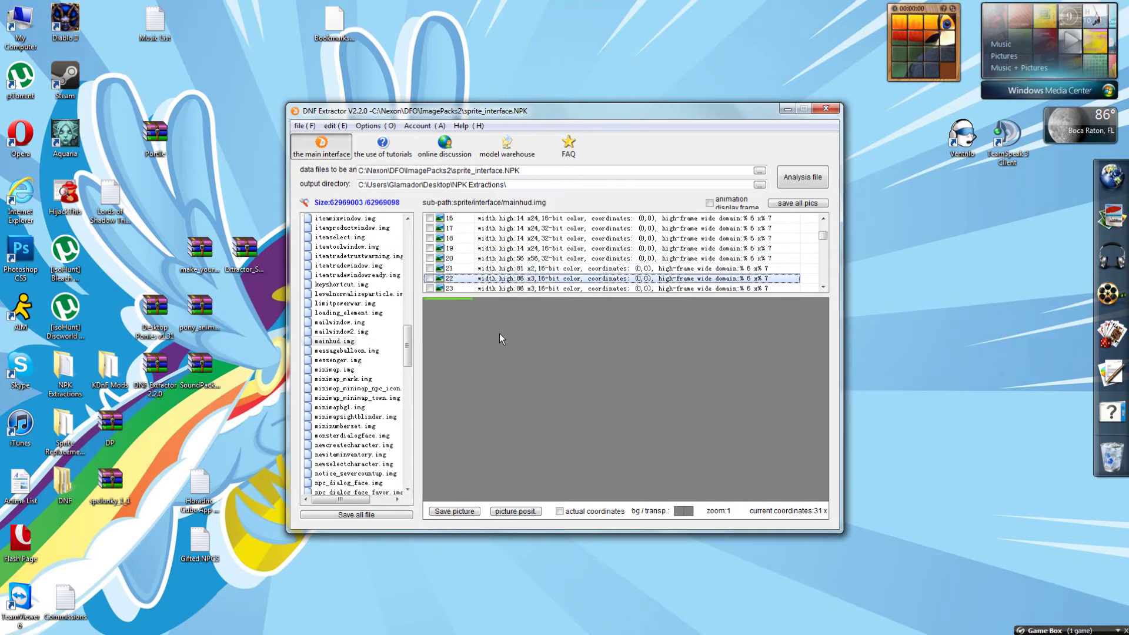
{"action": "key", "text": "Down"}
{"action": "key", "text": "Down"}
{"action": "key", "text": "Down"}
{"action": "key", "text": "Down"}
{"action": "key", "text": "Down"}
{"action": "key", "text": "Down"}
{"action": "key", "text": "Down"}
{"action": "key", "text": "Down"}
{"action": "key", "text": "Down"}
{"action": "key", "text": "Down"}
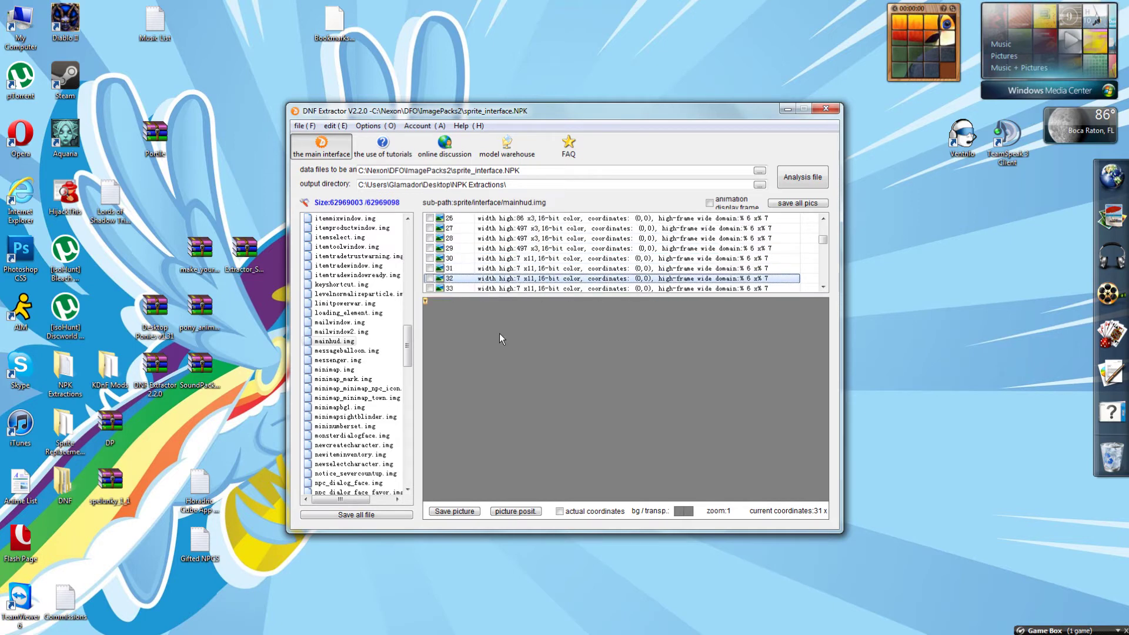
{"action": "key", "text": "Down"}
{"action": "key", "text": "Down"}
{"action": "key", "text": "Down"}
{"action": "key", "text": "Down"}
{"action": "key", "text": "Down"}
{"action": "key", "text": "Up"}
{"action": "key", "text": "Up"}
{"action": "key", "text": "Up"}
{"action": "key", "text": "Up"}
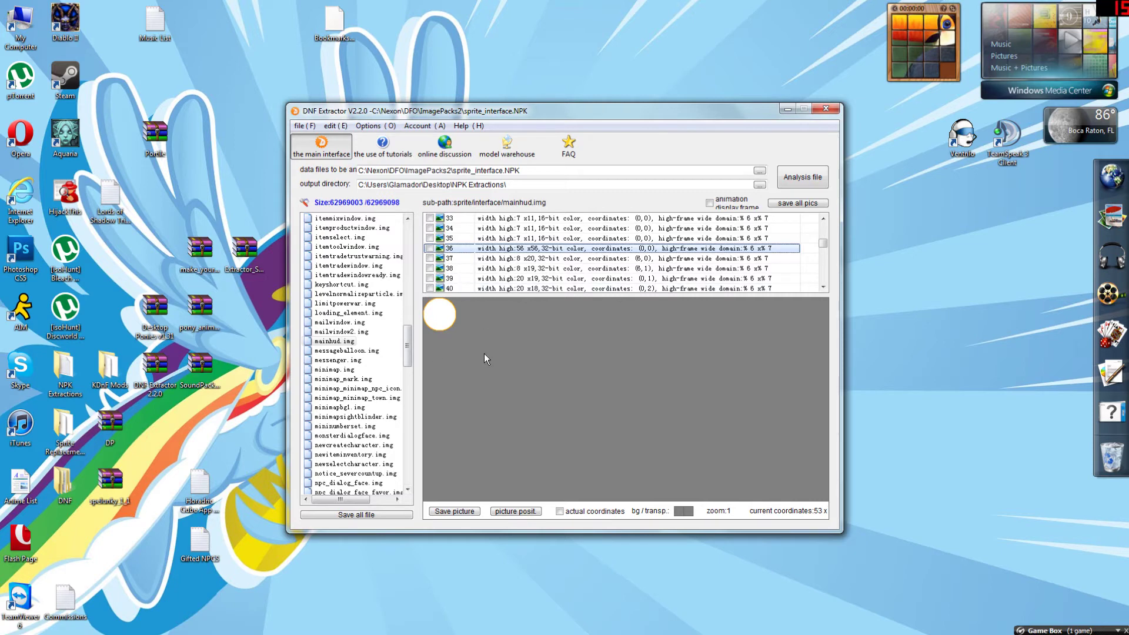
Browse the mainhud.img pictures after 36 and compare curved frame pictures 54 and 55.
{"action": "key", "text": "Down"}
{"action": "key", "text": "Down"}
{"action": "key", "text": "Down"}
{"action": "key", "text": "Down"}
{"action": "key", "text": "Down"}
{"action": "key", "text": "Down"}
{"action": "key", "text": "Down"}
{"action": "key", "text": "Down"}
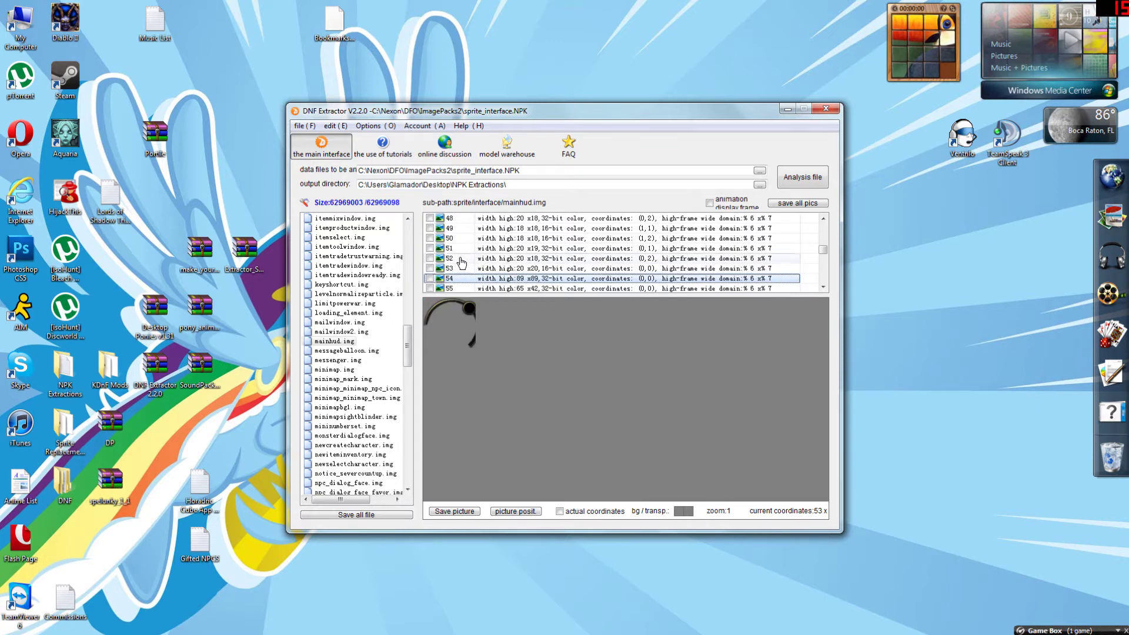
{"action": "scroll", "coordinate": [462, 263], "scroll_direction": "down", "scroll_amount": 1}
{"action": "left_click", "coordinate": [454, 260]}
{"action": "left_click", "coordinate": [458, 252]}
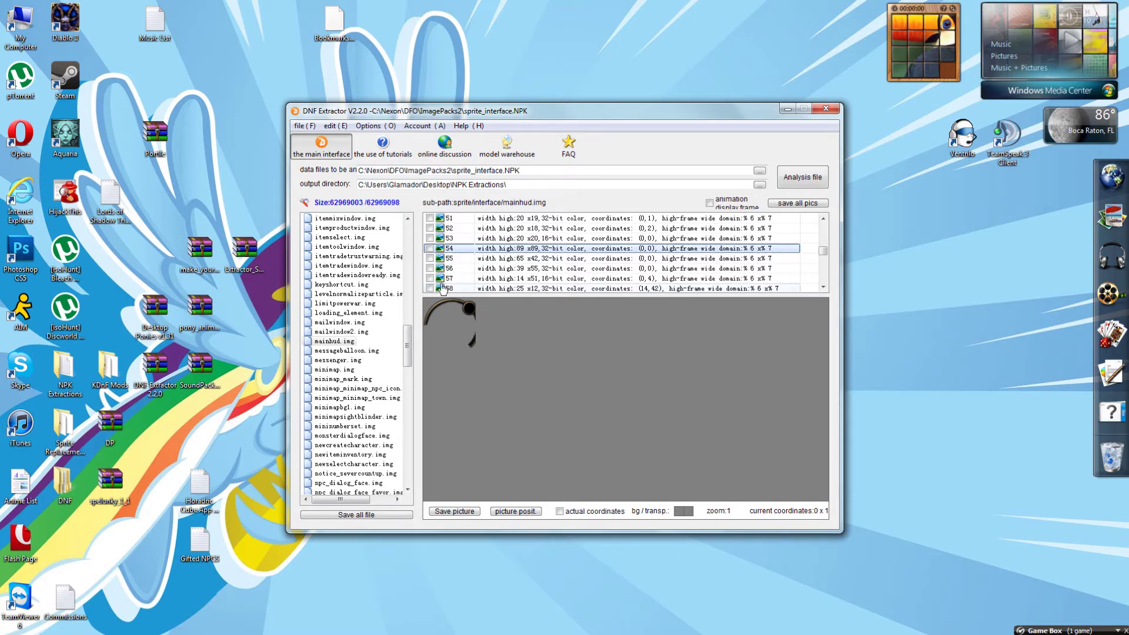
{"action": "key", "text": "Down"}
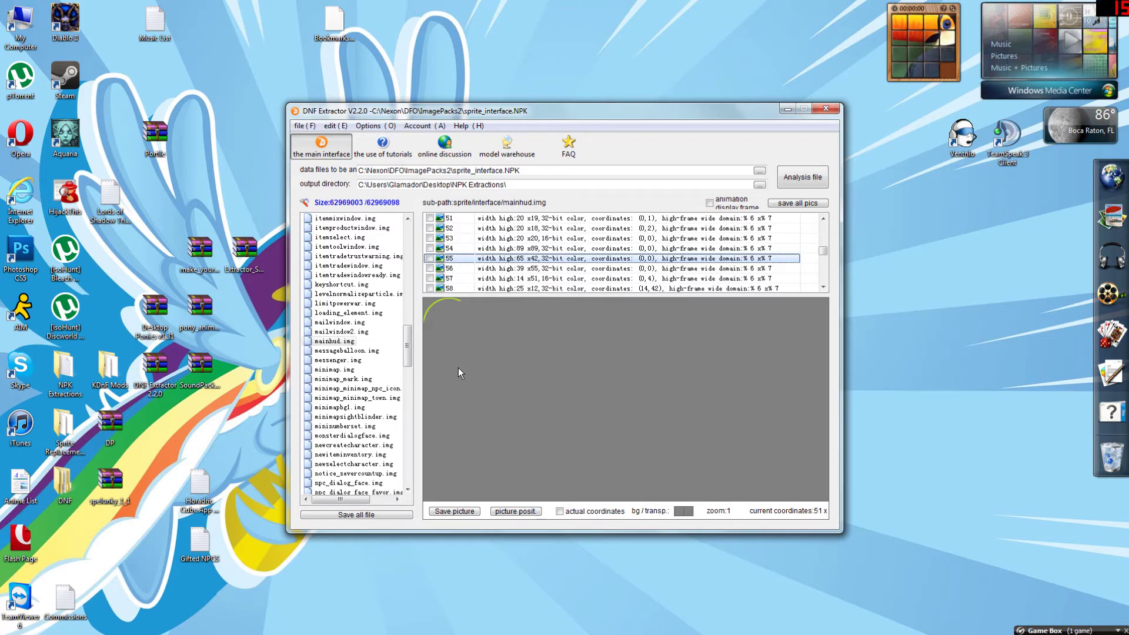
Open apcdialogface.img to view its character dialog portraits.
{"action": "left_click_drag", "start_coordinate": [404, 350], "coordinate": [407, 245]}
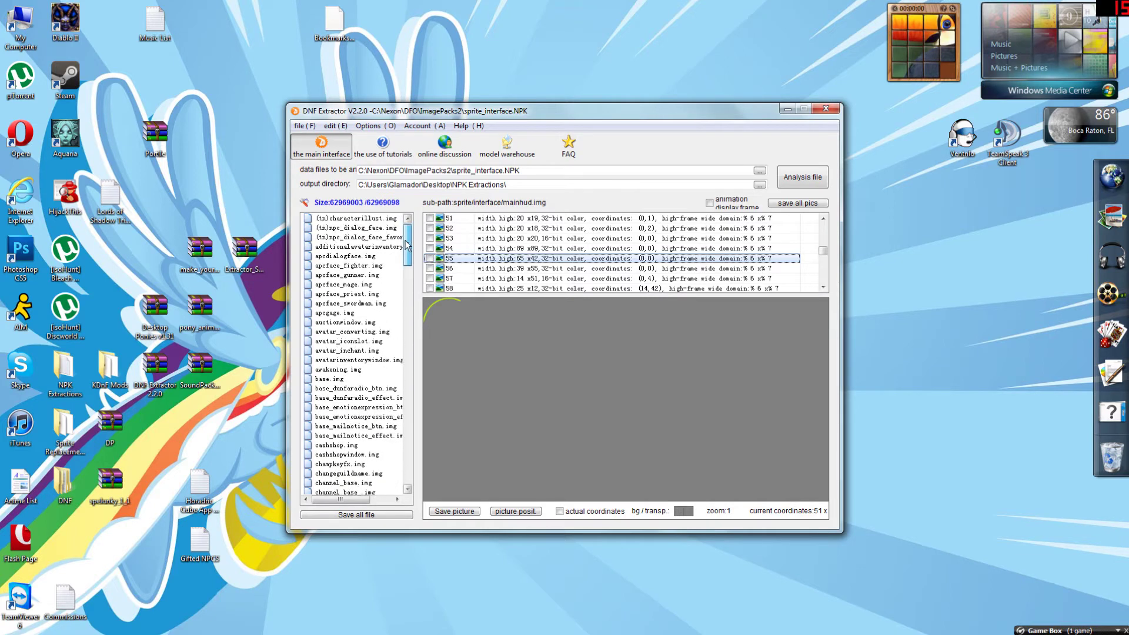
{"action": "left_click", "coordinate": [351, 257]}
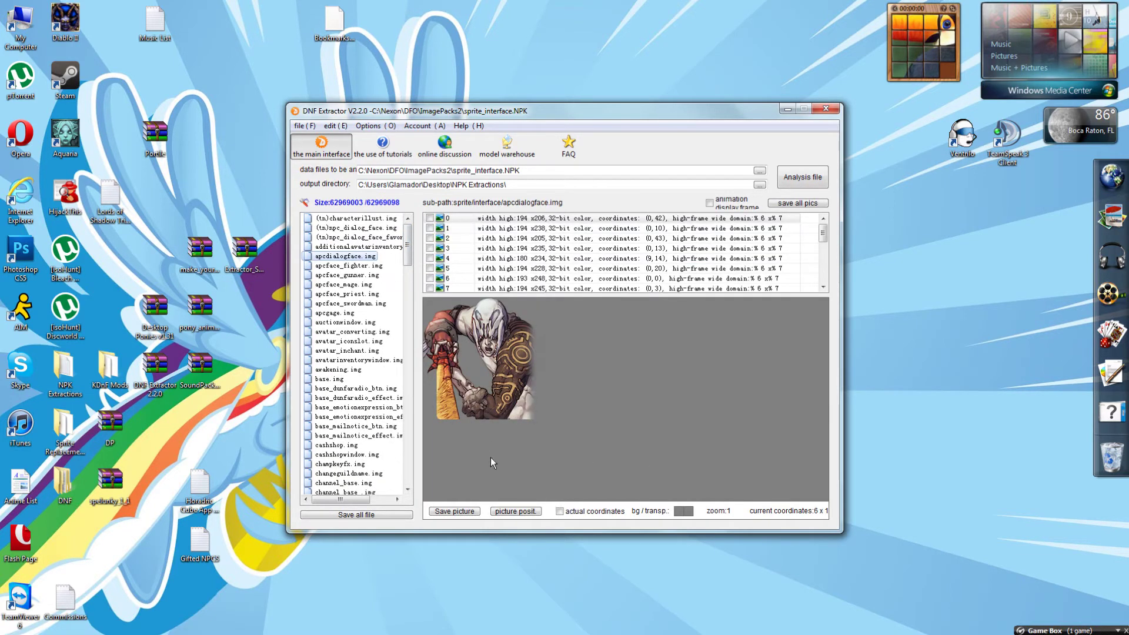
Browse the character portraits in apcdialogface.img through picture 6.
{"action": "left_click", "coordinate": [464, 239]}
{"action": "left_click", "coordinate": [464, 258]}
{"action": "left_click", "coordinate": [454, 279]}
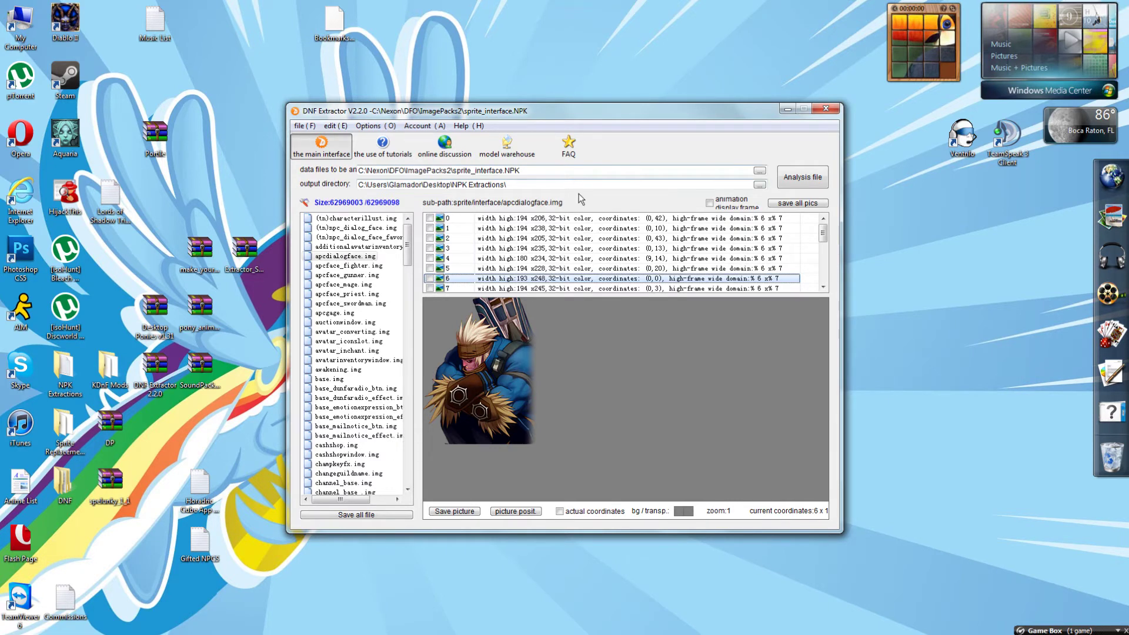
Load sprite_character_gunner_effect_subweaponstuckdown.NPK from the ImagePacks2 folder and analyze it to list its images.
{"action": "left_click", "coordinate": [759, 171]}
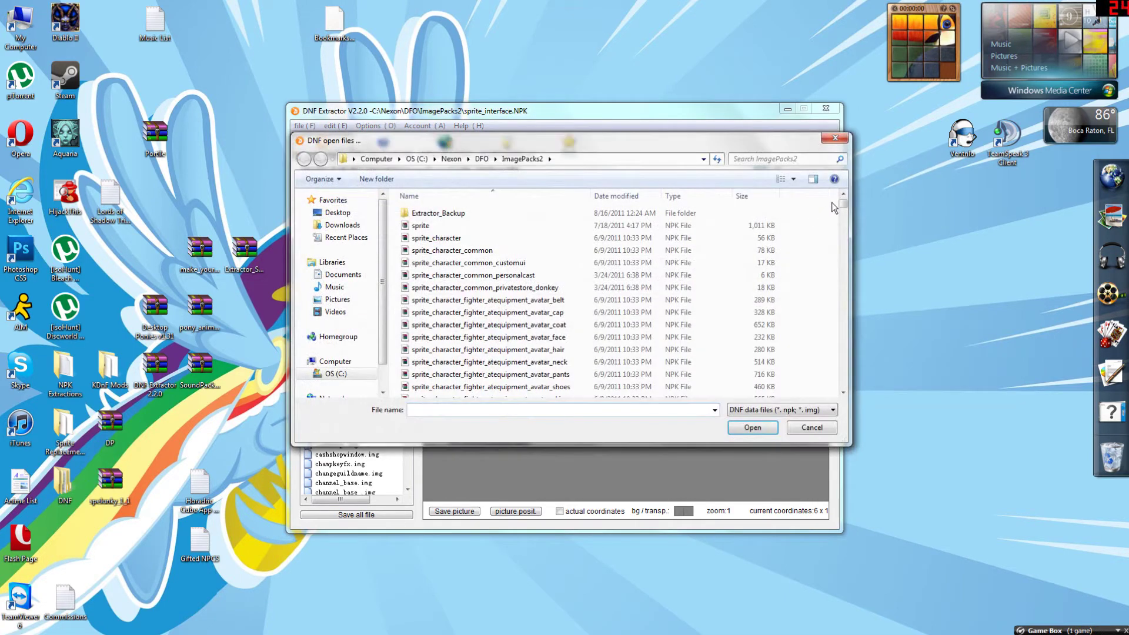
{"action": "left_click_drag", "start_coordinate": [845, 205], "coordinate": [833, 230]}
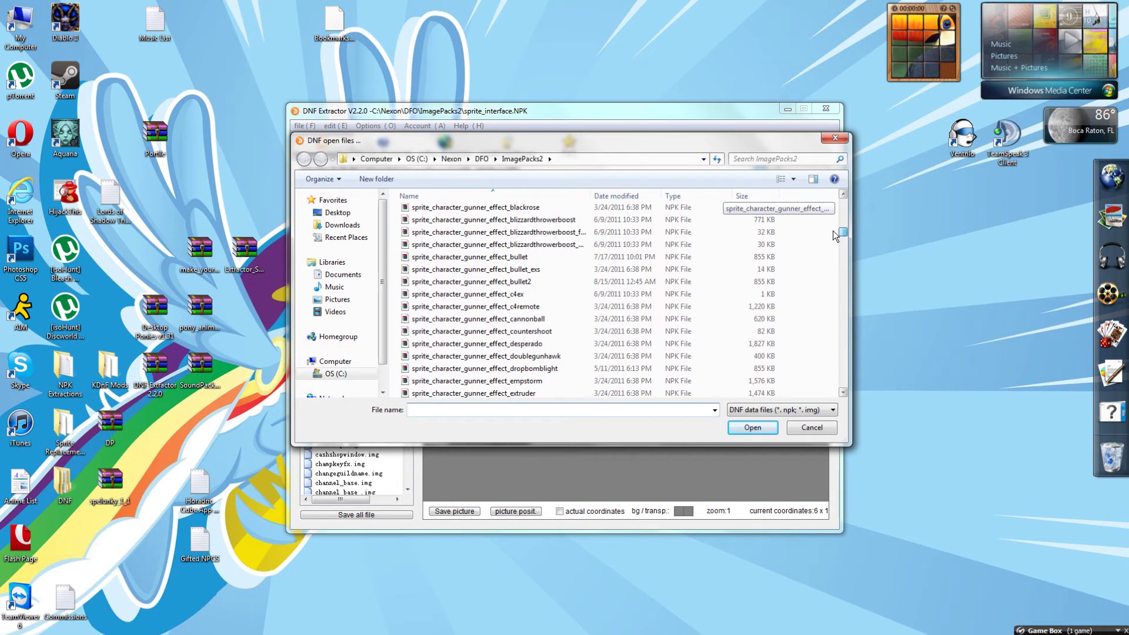
{"action": "left_click", "coordinate": [577, 309]}
{"action": "scroll", "coordinate": [564, 323], "scroll_direction": "down", "scroll_amount": 6}
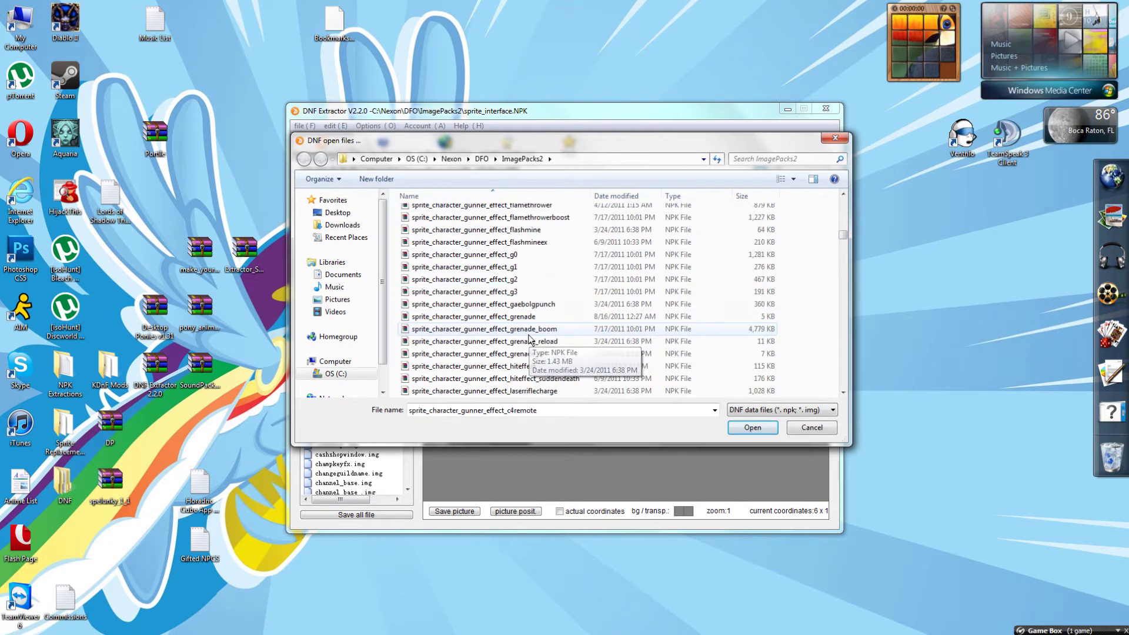
{"action": "scroll", "coordinate": [529, 339], "scroll_direction": "down", "scroll_amount": 3}
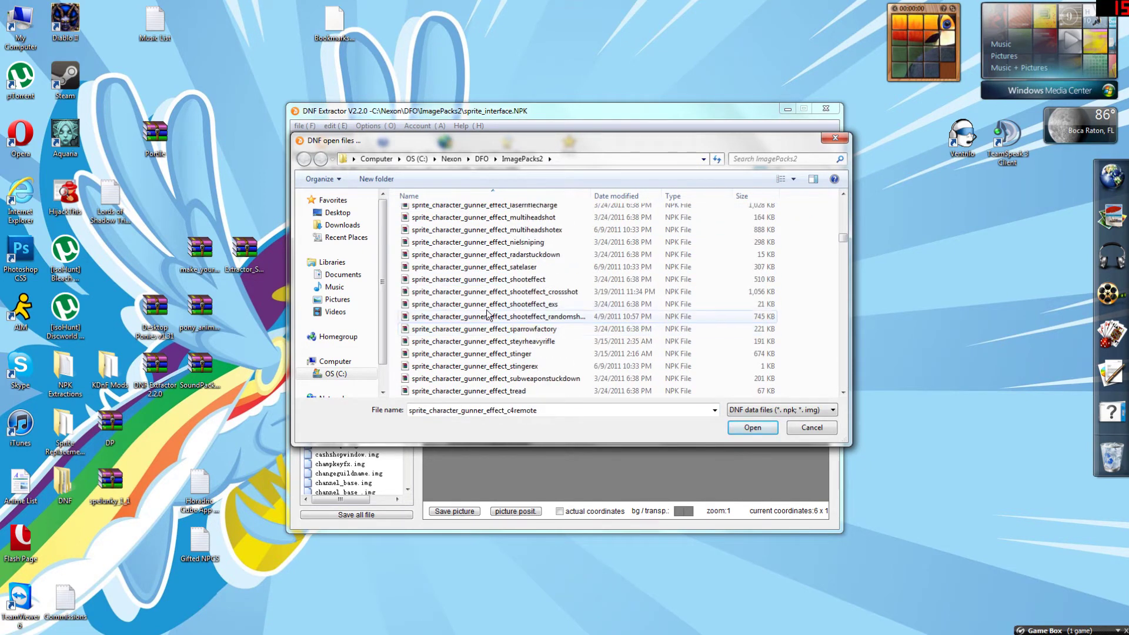
{"action": "left_click", "coordinate": [535, 304]}
{"action": "left_click", "coordinate": [539, 378]}
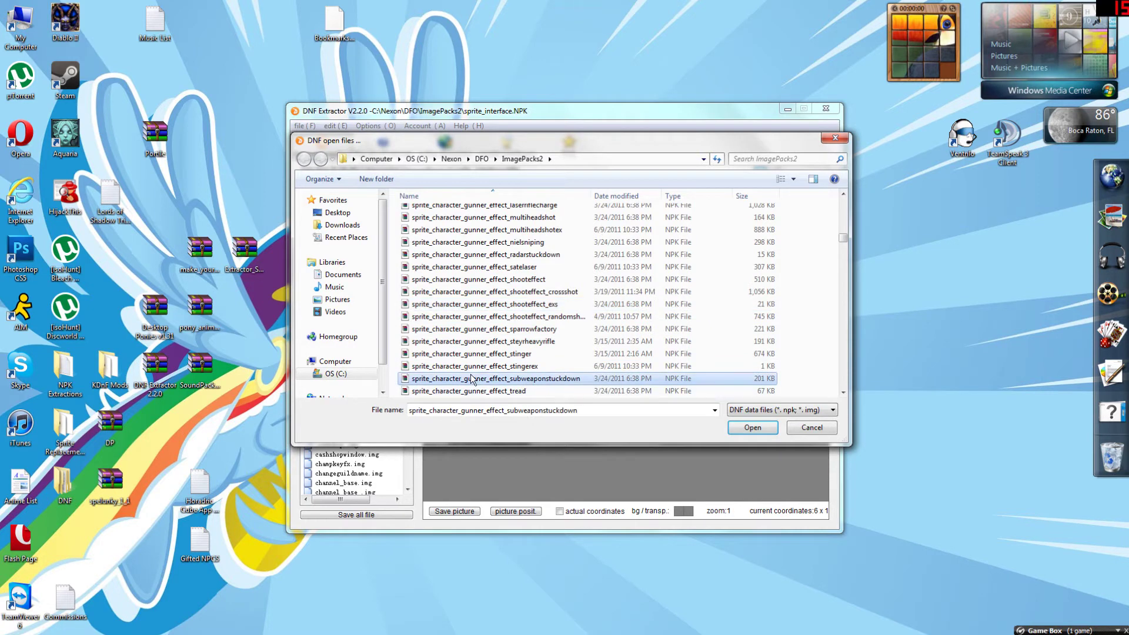
{"action": "double_click", "coordinate": [491, 379]}
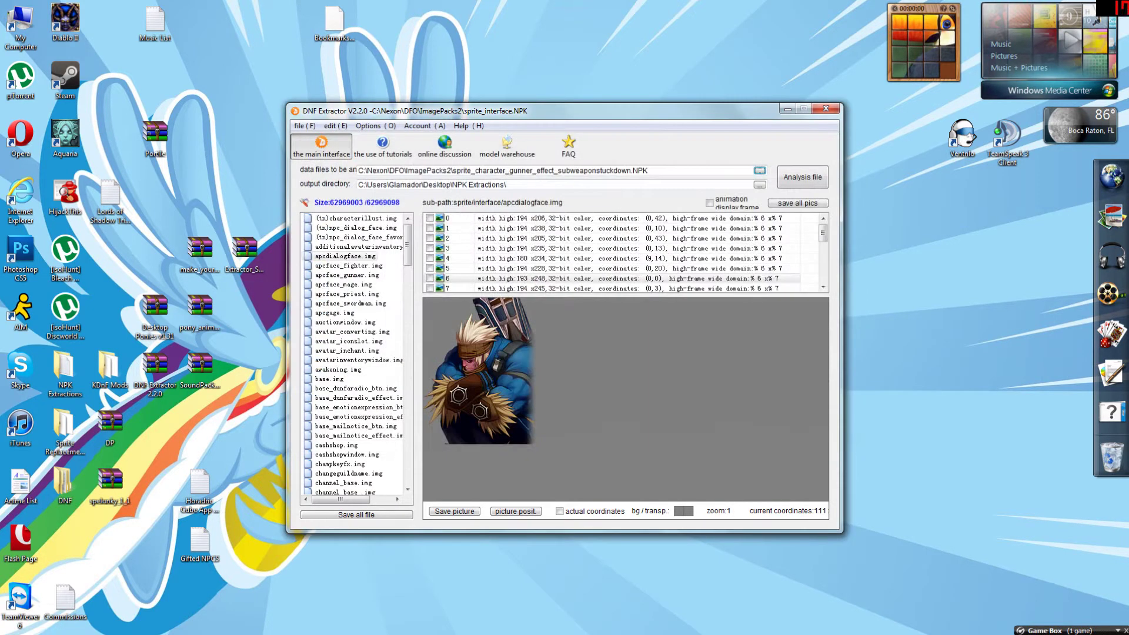
{"action": "left_click", "coordinate": [786, 183]}
{"action": "left_click", "coordinate": [616, 375]}
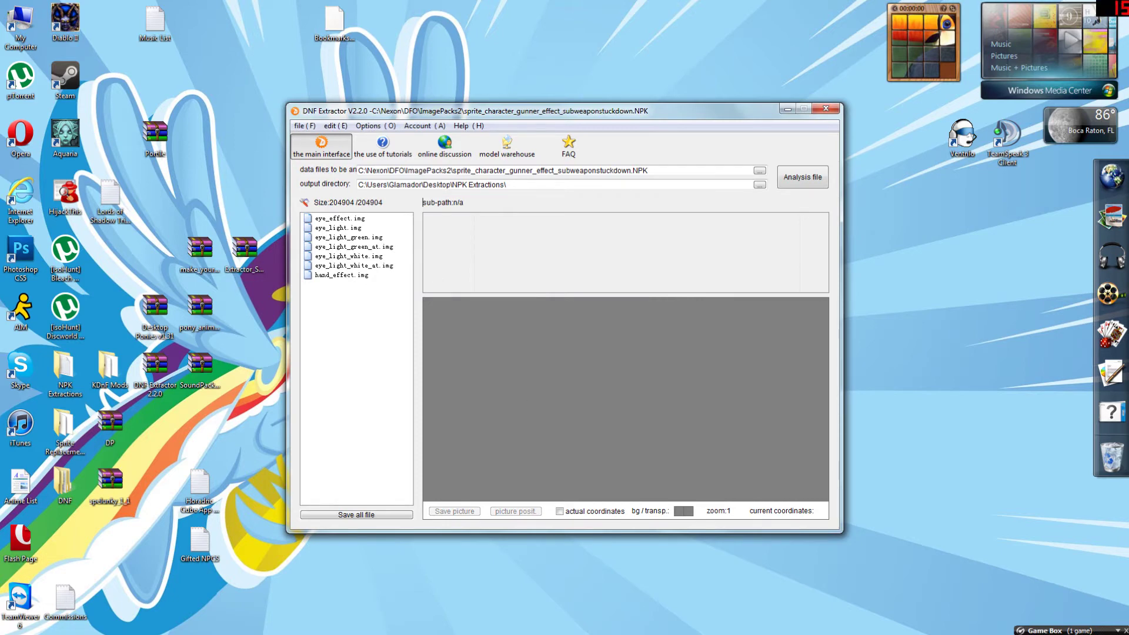
View the gunner eye sprites in eye_effect.img, eye_light.img, eye_light_green.img and eye_light_white.img.
{"action": "left_click", "coordinate": [340, 221]}
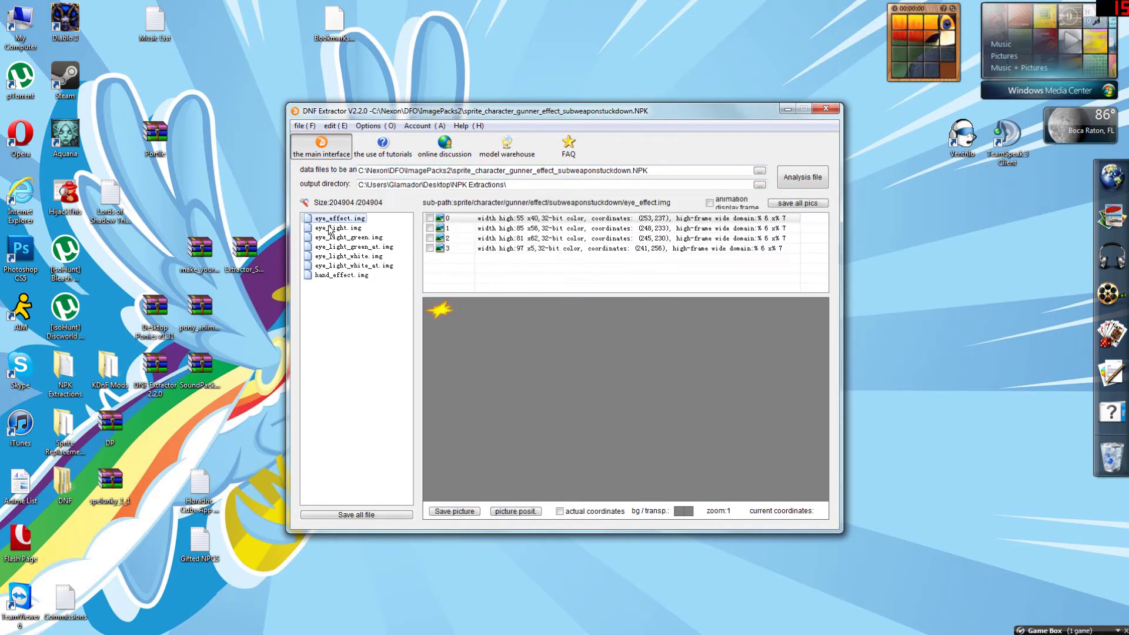
{"action": "left_click", "coordinate": [329, 228]}
{"action": "left_click", "coordinate": [346, 237]}
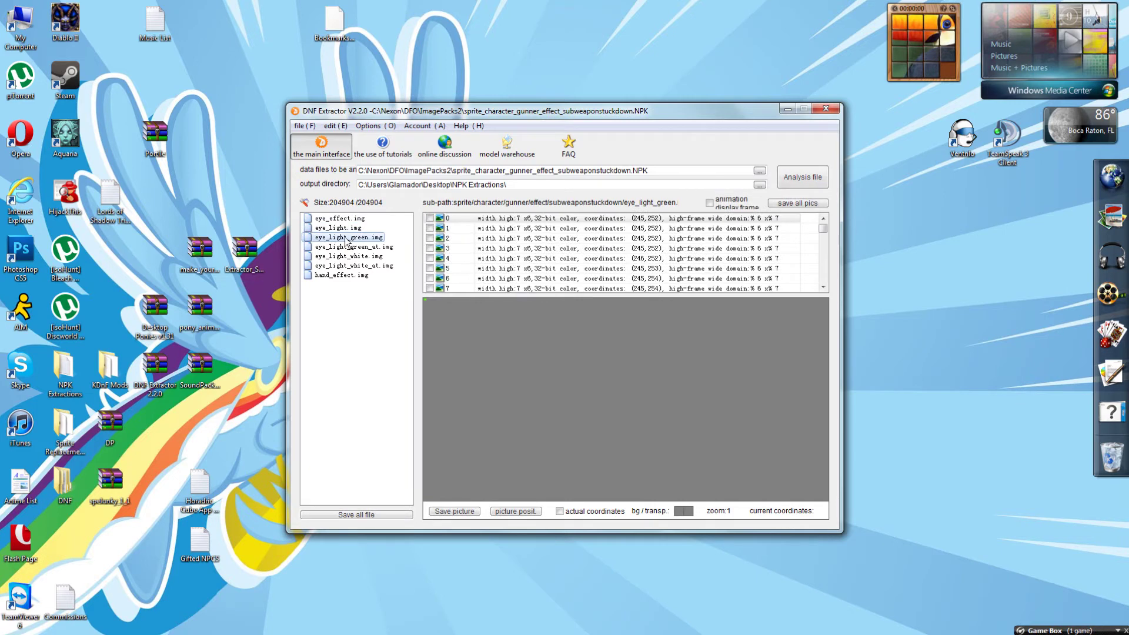
{"action": "left_click", "coordinate": [340, 256]}
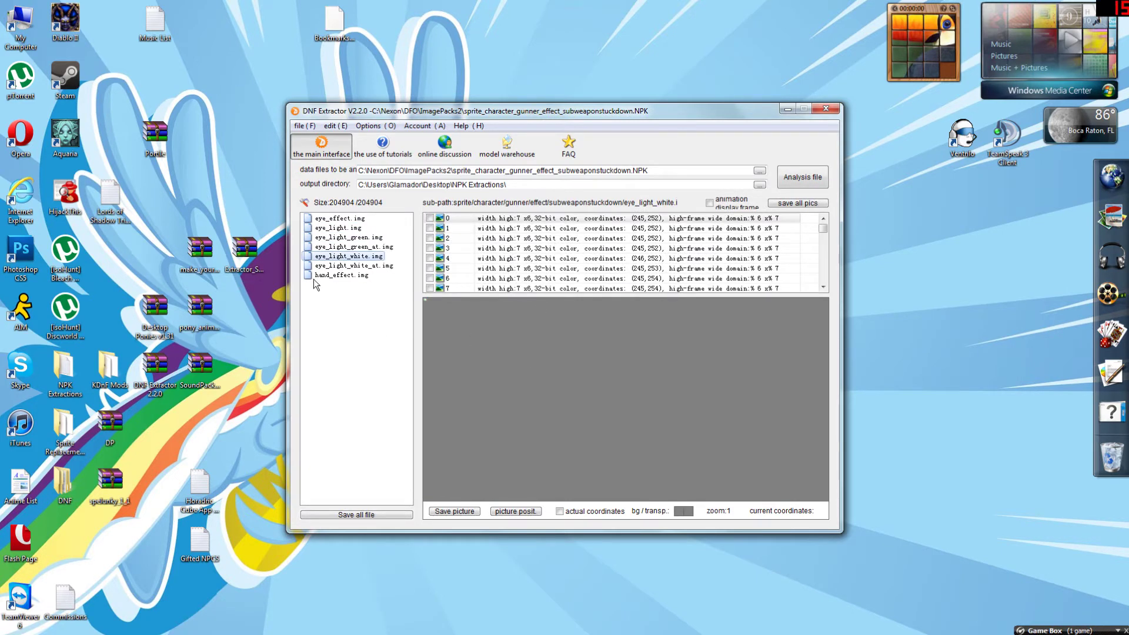
Open hand_effect.img and play its frames as an animation, switching the animation display off again.
{"action": "left_click", "coordinate": [331, 275]}
{"action": "left_click", "coordinate": [728, 204]}
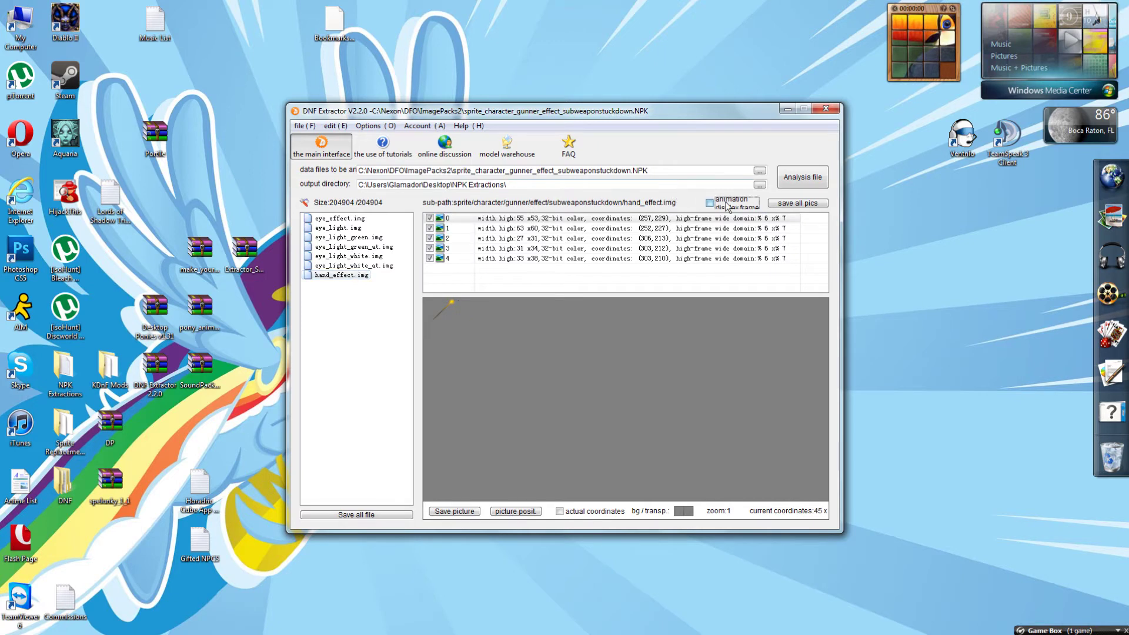
{"action": "left_click", "coordinate": [727, 205]}
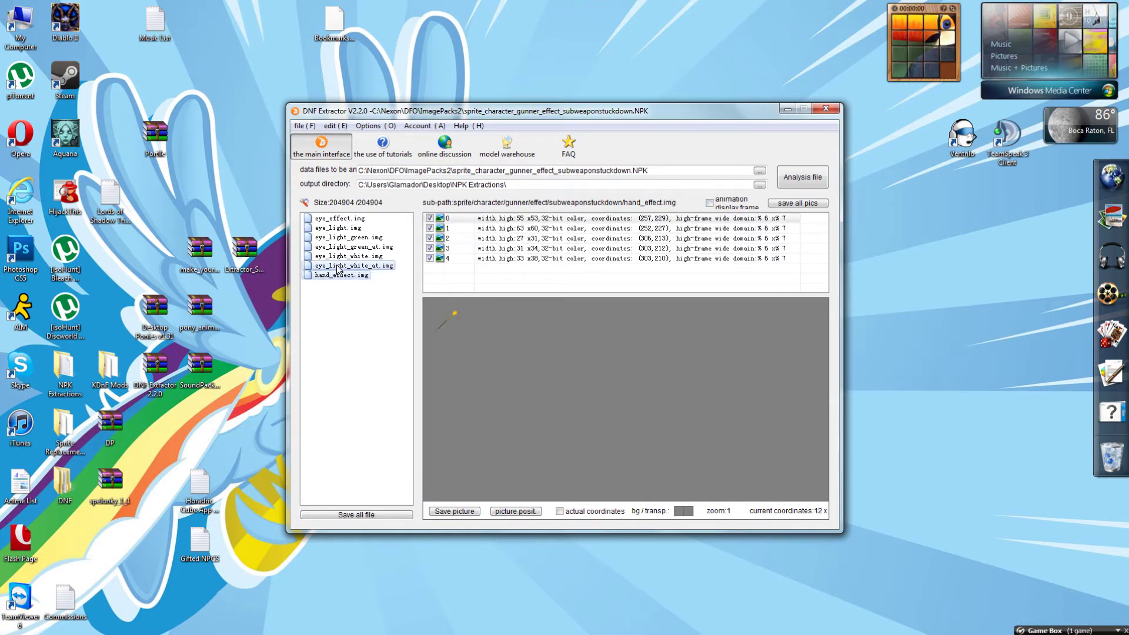
Review eye_light.img, eye_effect.img and eye_light_white.img once more.
{"action": "left_click", "coordinate": [340, 229]}
{"action": "left_click", "coordinate": [343, 219]}
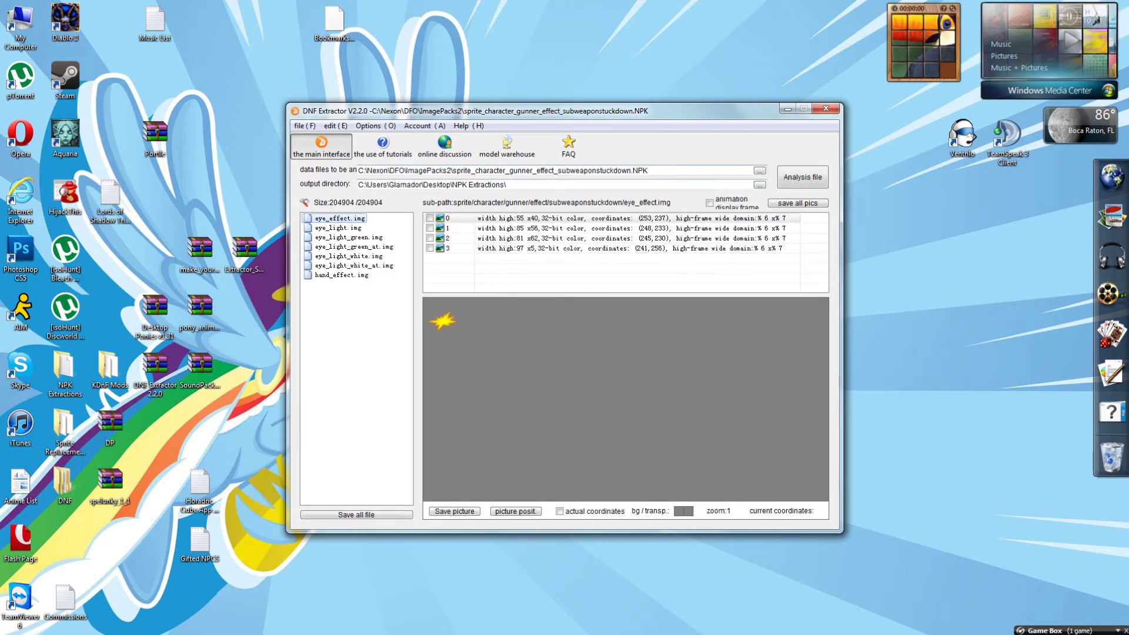
{"action": "left_click", "coordinate": [347, 256]}
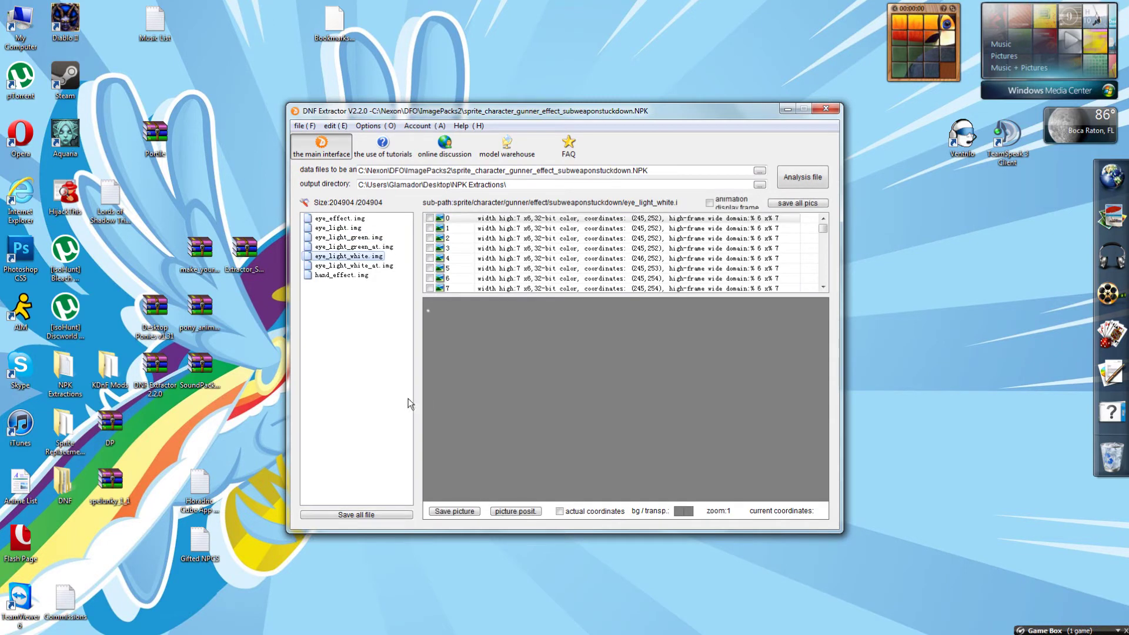
Load sprite_character_swordman_effect_reflectguard.NPK from the ImagePacks2 folder and analyze it.
{"action": "left_click", "coordinate": [760, 171]}
{"action": "left_click_drag", "start_coordinate": [842, 203], "coordinate": [835, 278]}
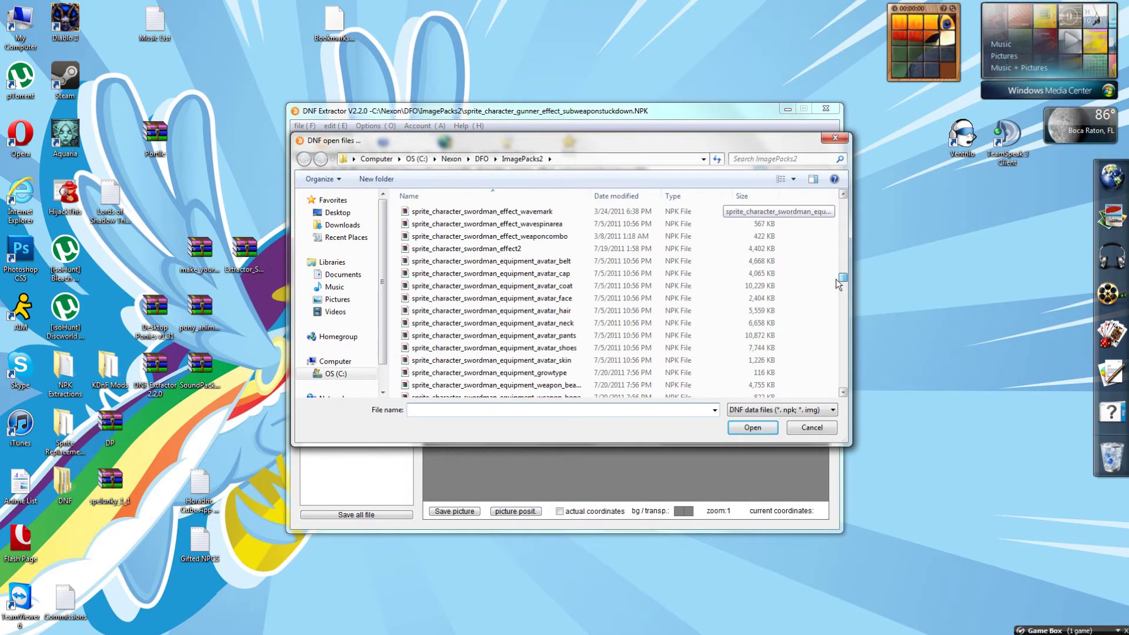
{"action": "left_click", "coordinate": [488, 223]}
{"action": "scroll", "coordinate": [529, 312], "scroll_direction": "up", "scroll_amount": 4}
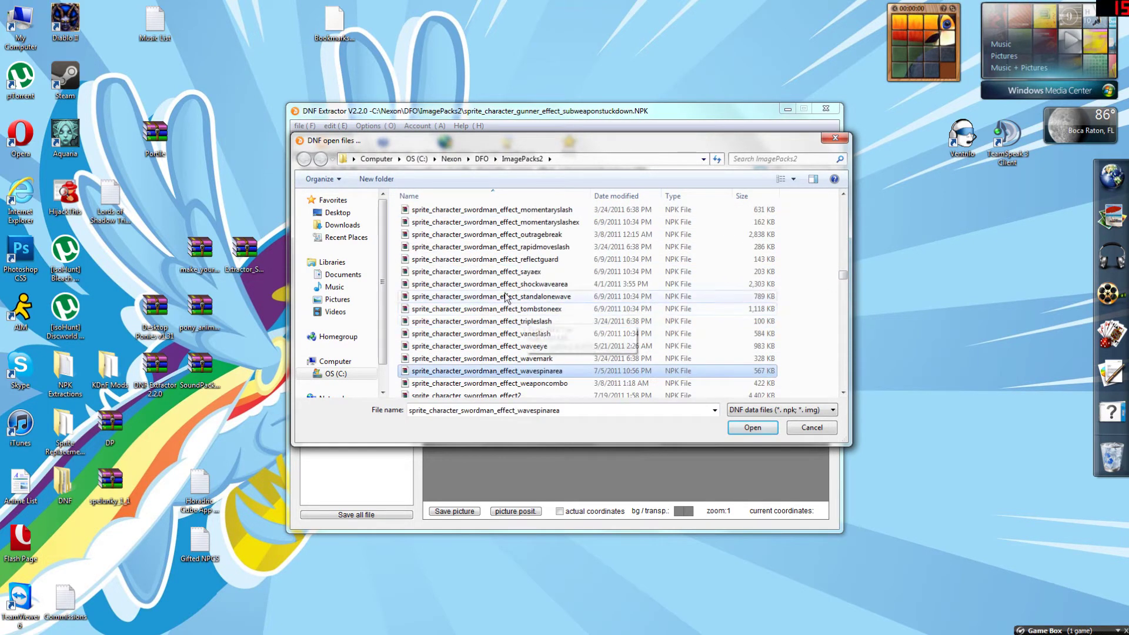
{"action": "left_click", "coordinate": [529, 259]}
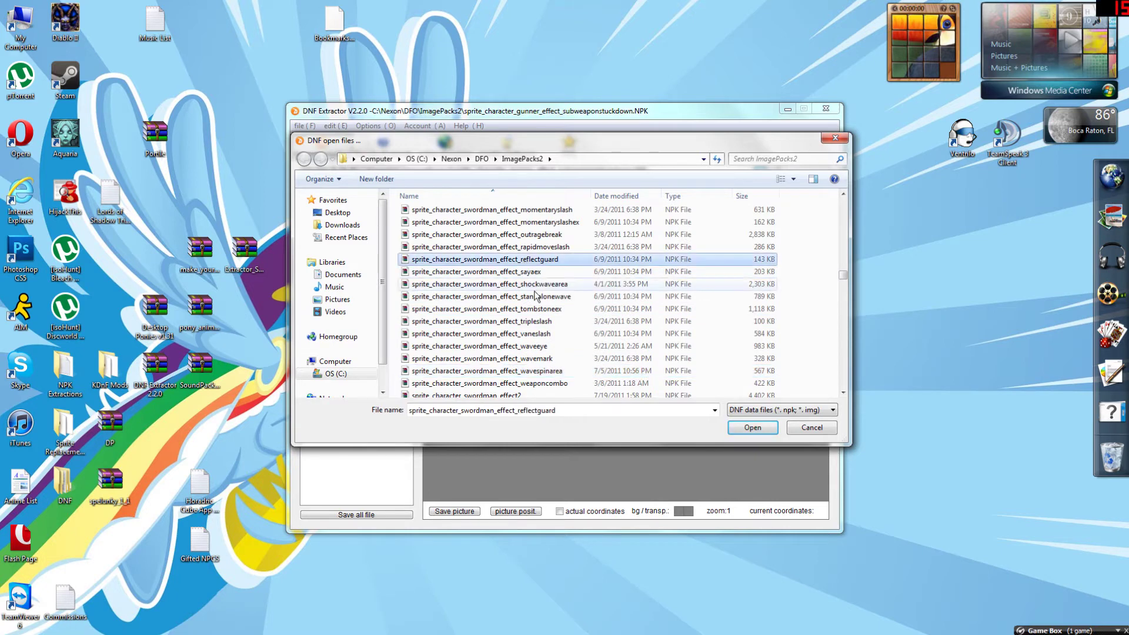
{"action": "double_click", "coordinate": [530, 262]}
{"action": "left_click", "coordinate": [809, 179]}
View the reflectguard effect animations from charge.img through destruction.img, eg-ball.img, font.img and slash.img to start.img.
{"action": "left_click", "coordinate": [335, 221]}
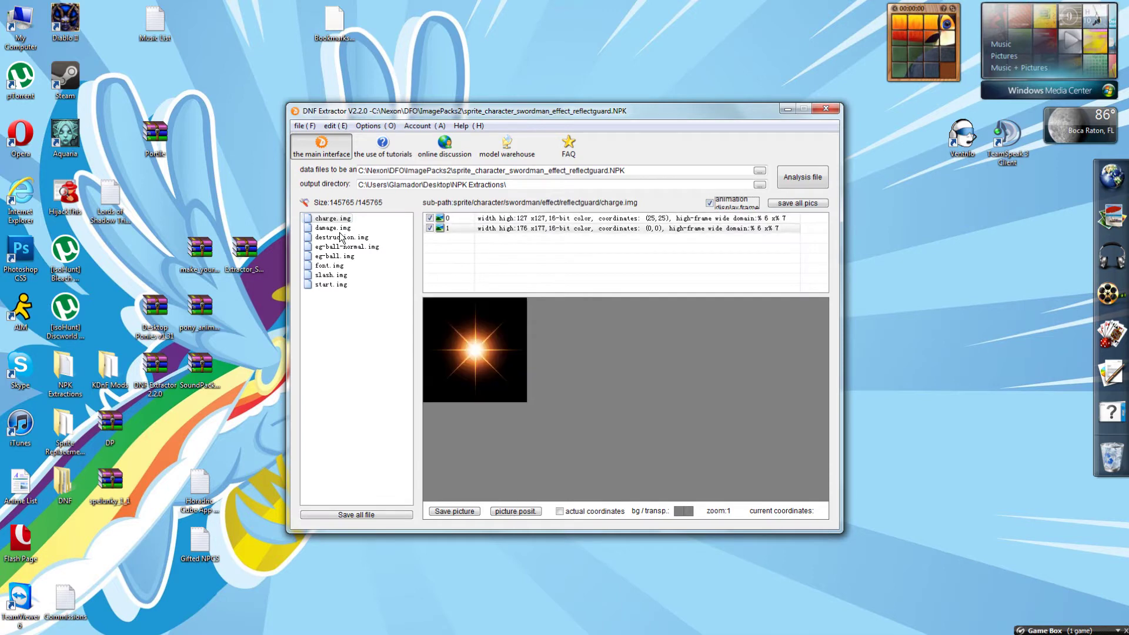
{"action": "left_click", "coordinate": [342, 237]}
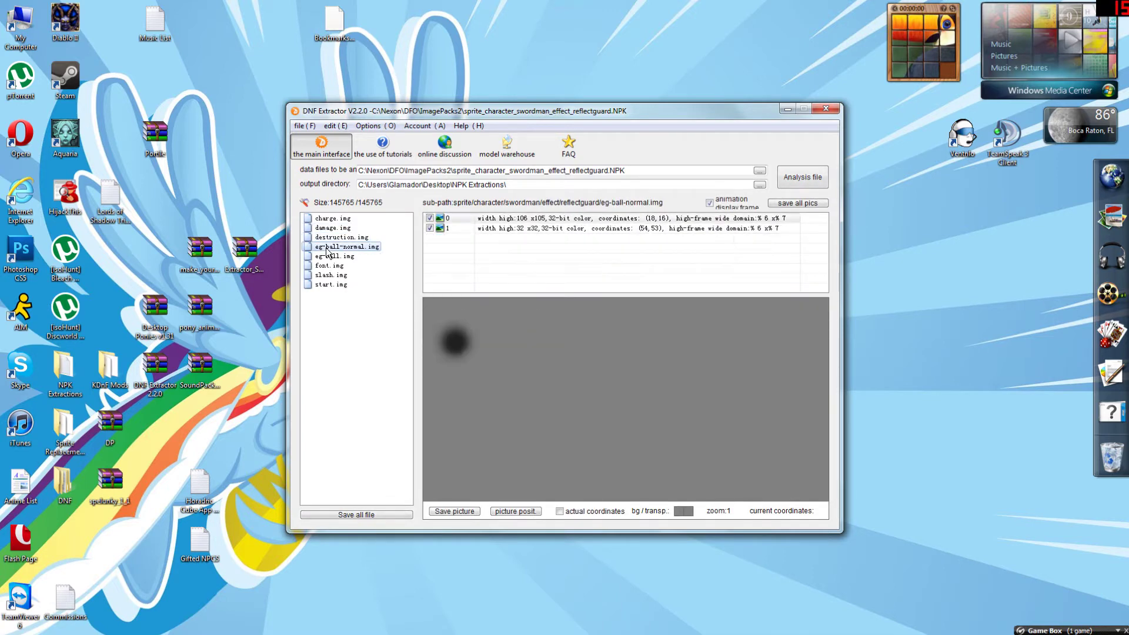
{"action": "left_click", "coordinate": [330, 256]}
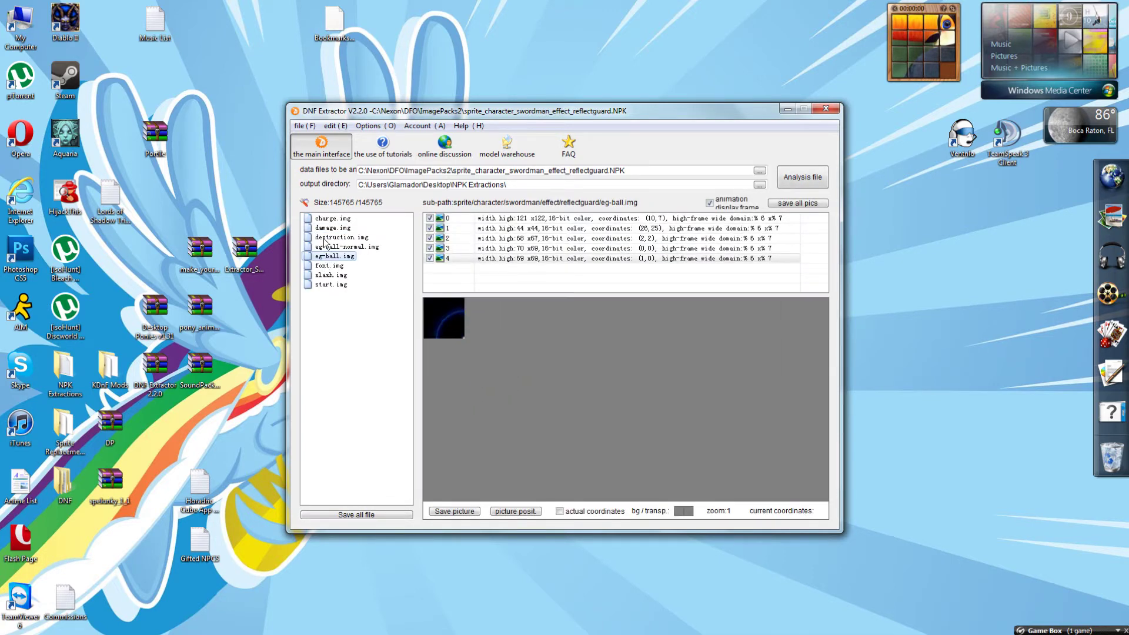
{"action": "left_click", "coordinate": [329, 265]}
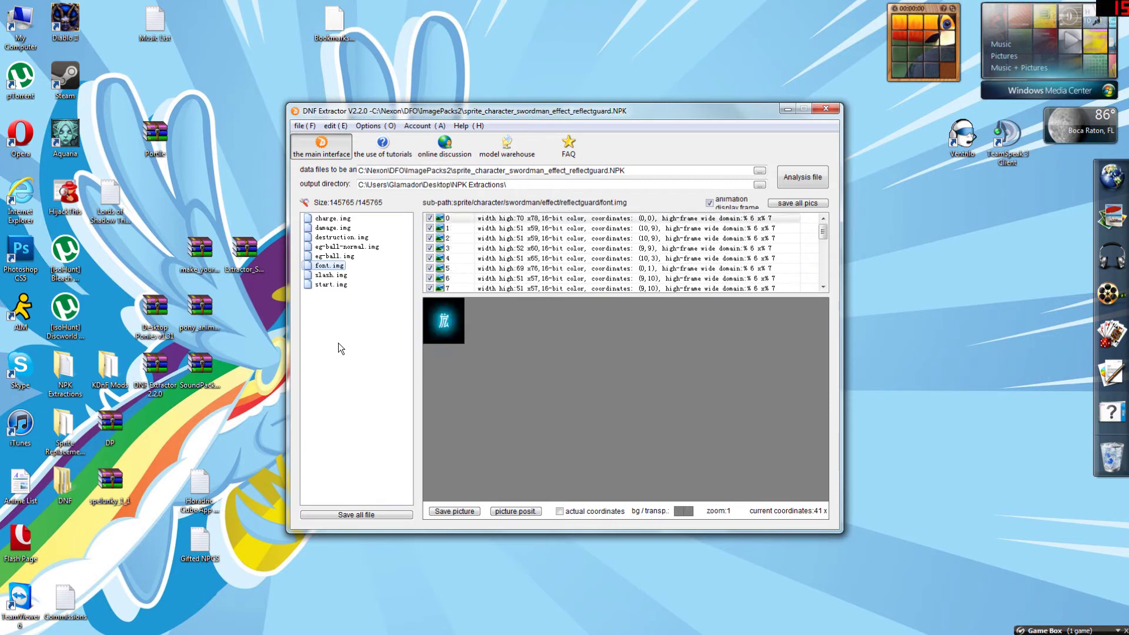
{"action": "left_click", "coordinate": [331, 275]}
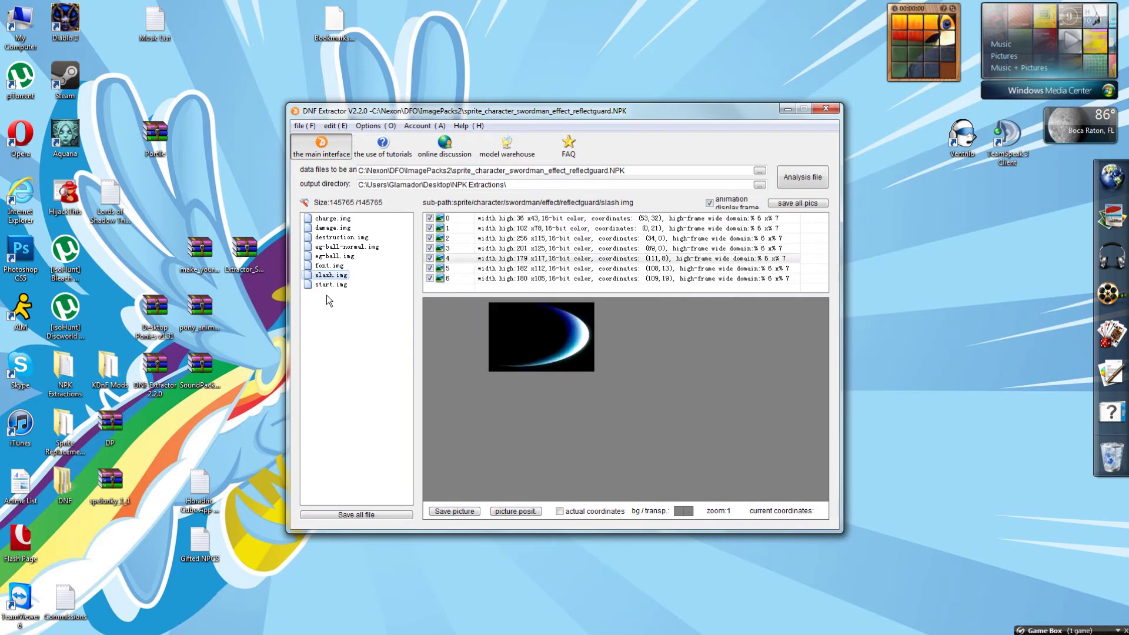
{"action": "left_click", "coordinate": [330, 285]}
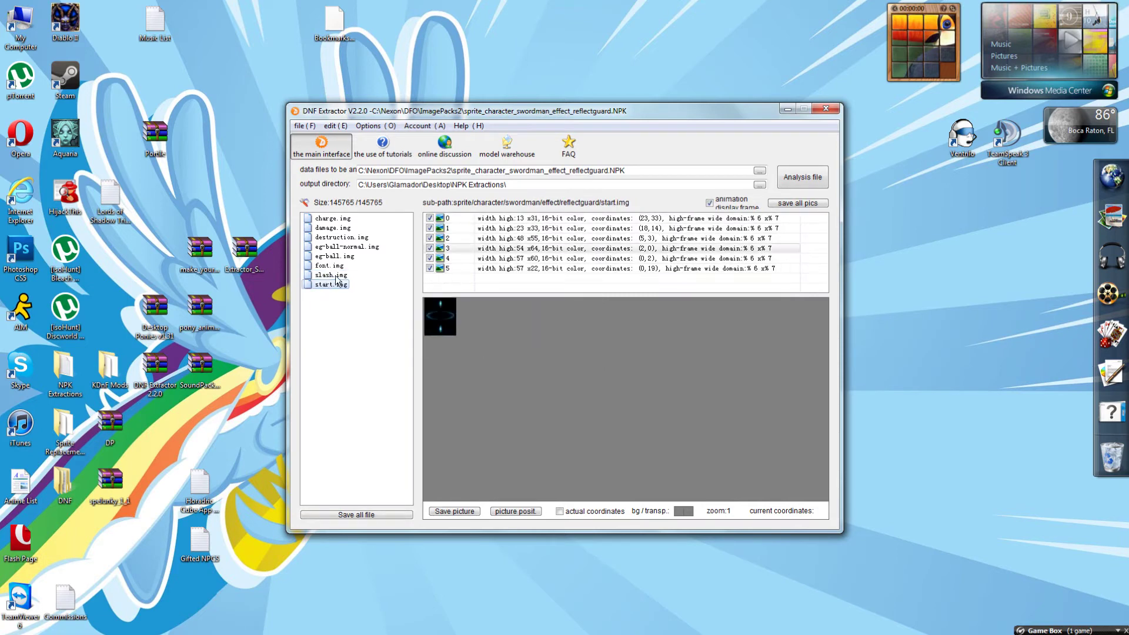
Find sprite_common_commoneffect.npk in the ImagePacks2 folder and load it for analysis.
{"action": "left_click", "coordinate": [761, 172]}
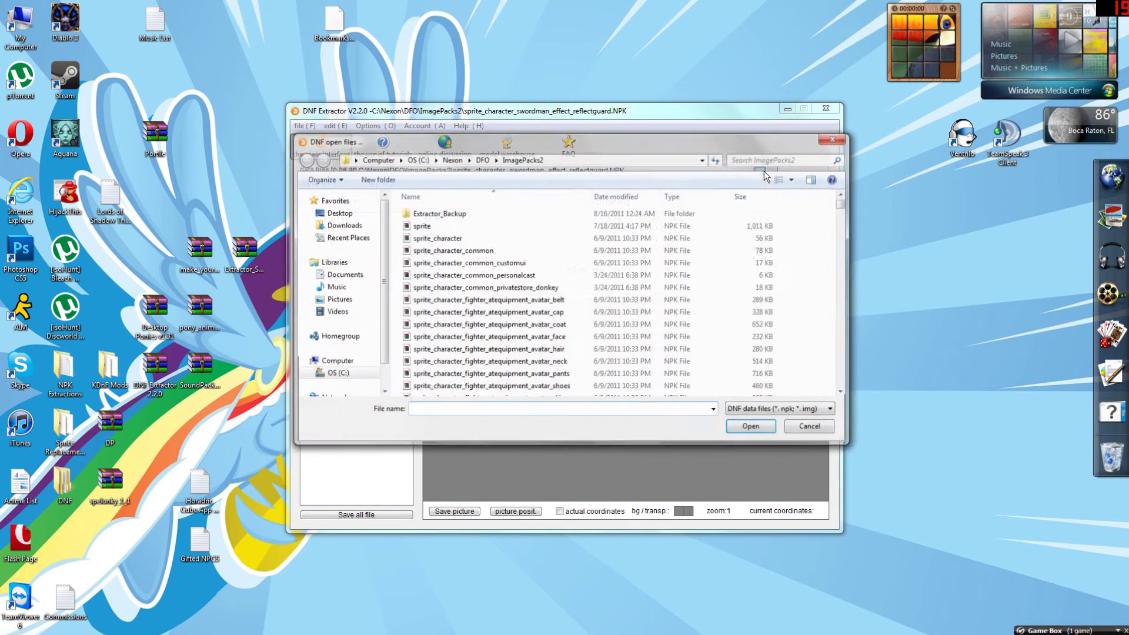
{"action": "left_click_drag", "start_coordinate": [842, 206], "coordinate": [816, 294]}
{"action": "left_click", "coordinate": [517, 271]}
{"action": "scroll", "coordinate": [527, 318], "scroll_direction": "down", "scroll_amount": 2}
{"action": "scroll", "coordinate": [500, 324], "scroll_direction": "up", "scroll_amount": 3}
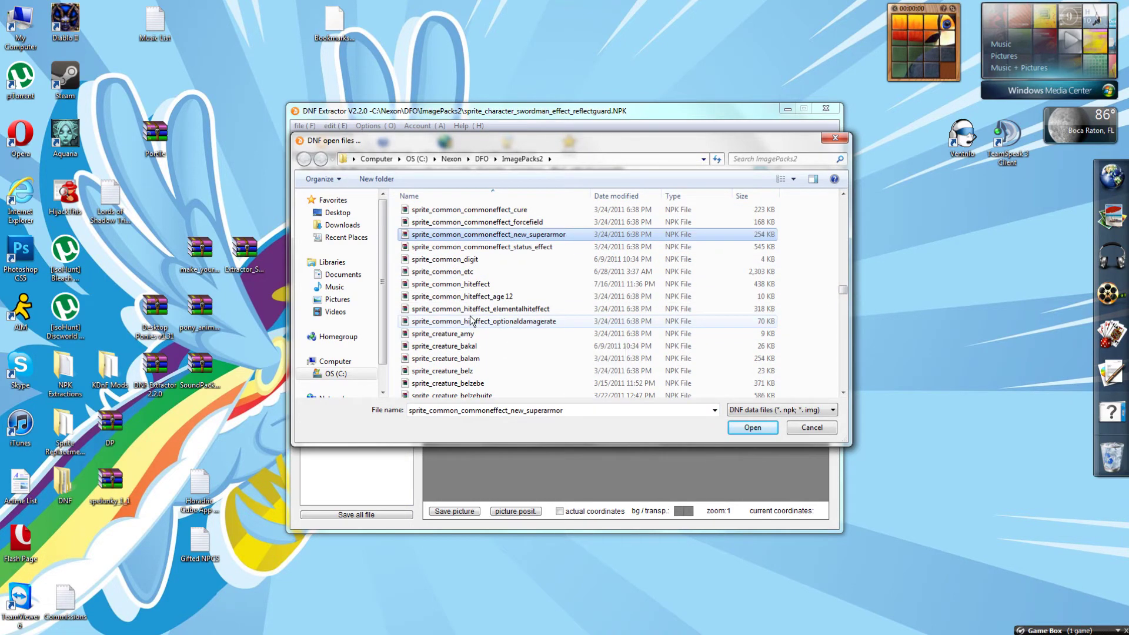
{"action": "scroll", "coordinate": [470, 320], "scroll_direction": "down", "scroll_amount": 1}
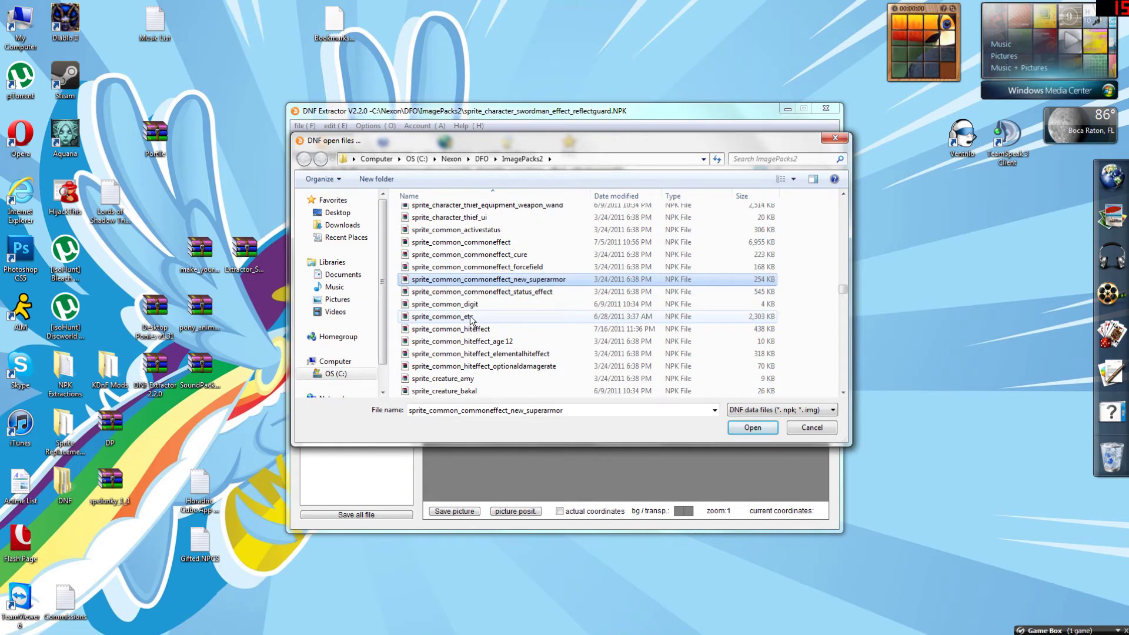
{"action": "double_click", "coordinate": [471, 246]}
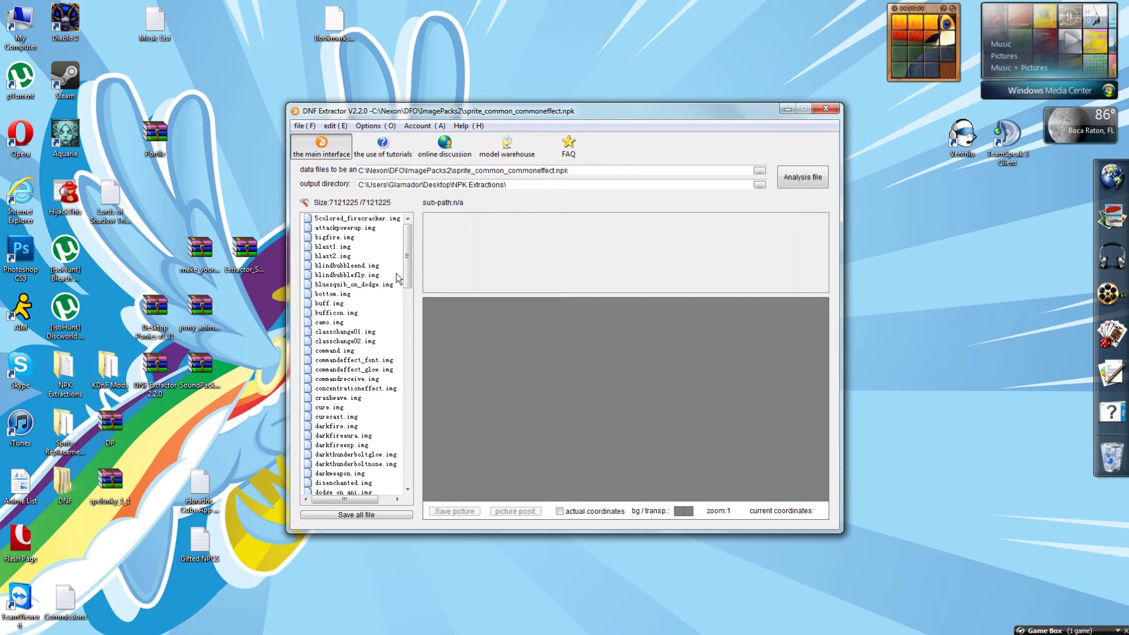
Browse the first common effect sprites, including bigfire.img, attackpowerup.img and buff.img.
{"action": "left_click", "coordinate": [332, 237]}
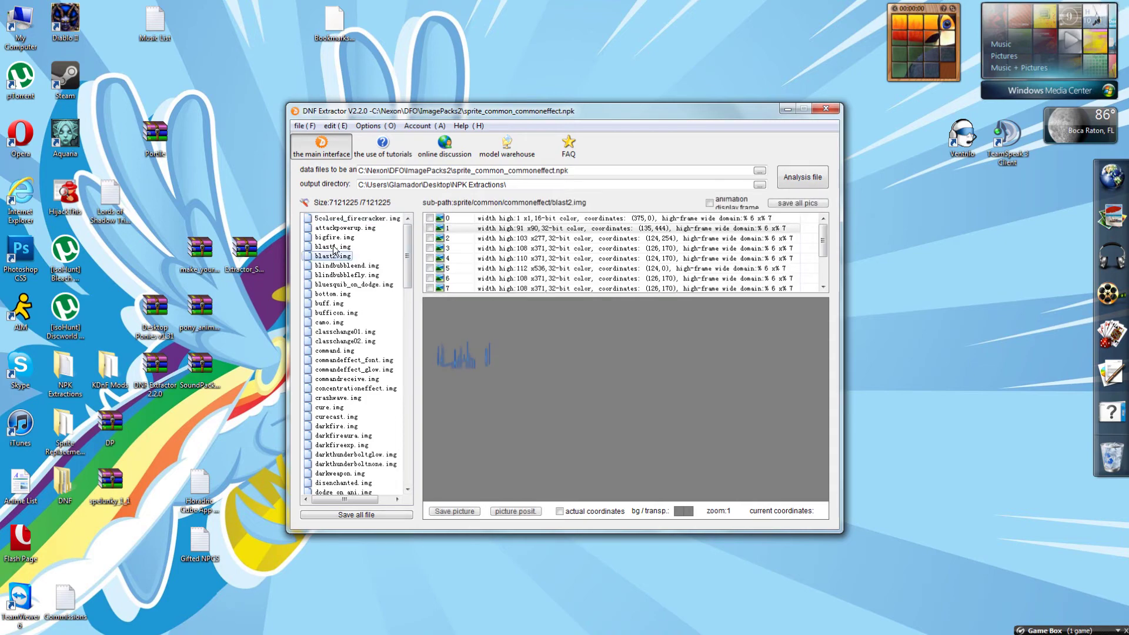
{"action": "left_click", "coordinate": [334, 229]}
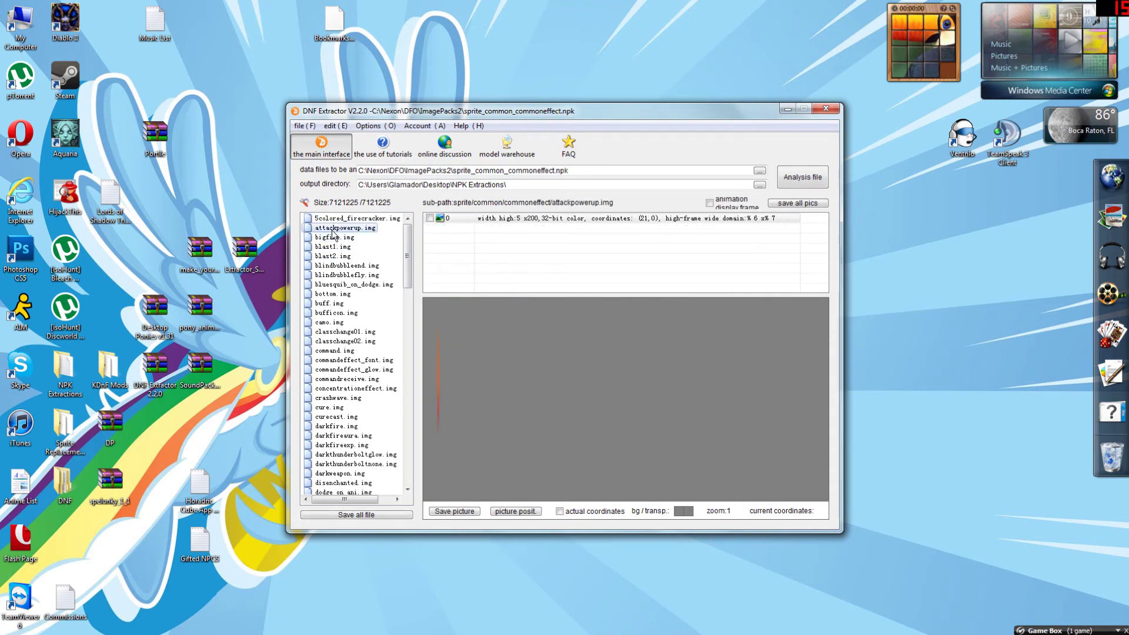
{"action": "left_click", "coordinate": [328, 304]}
Open camo.img and play its frames with the animation display.
{"action": "left_click", "coordinate": [329, 322]}
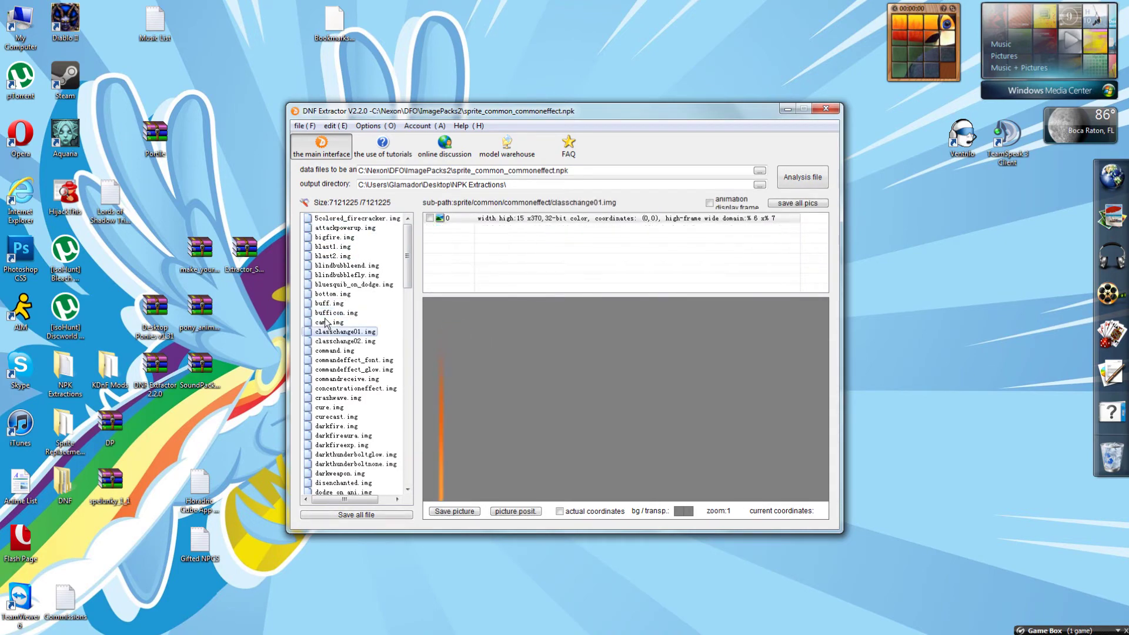
{"action": "left_click", "coordinate": [709, 203]}
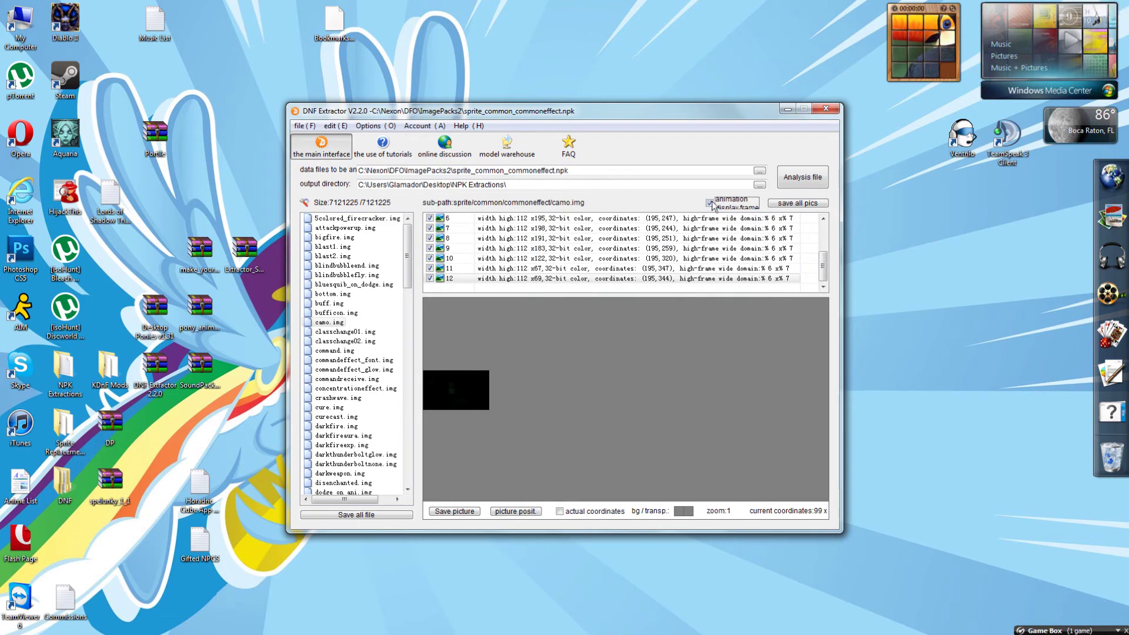
{"action": "left_click", "coordinate": [453, 270]}
Find monsterguardeffect.img further down the common effect image list and view its first picture.
{"action": "left_click_drag", "start_coordinate": [407, 267], "coordinate": [406, 415]}
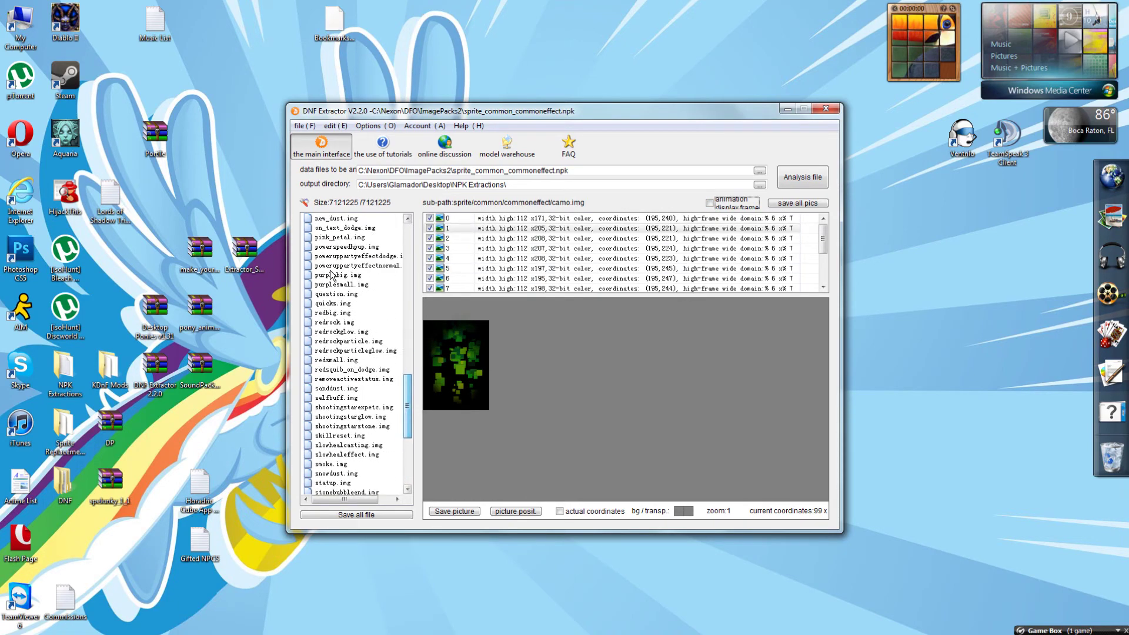
{"action": "left_click", "coordinate": [332, 275]}
{"action": "key", "text": "m"}
{"action": "scroll", "coordinate": [356, 279], "scroll_direction": "up", "scroll_amount": 1}
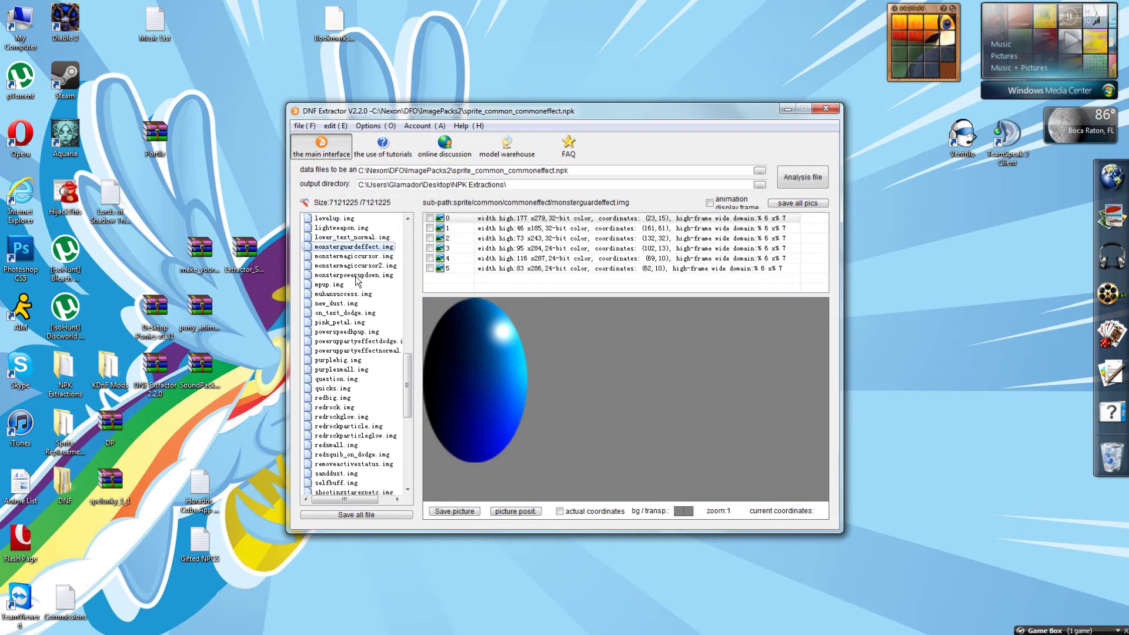
{"action": "scroll", "coordinate": [357, 286], "scroll_direction": "up", "scroll_amount": 1}
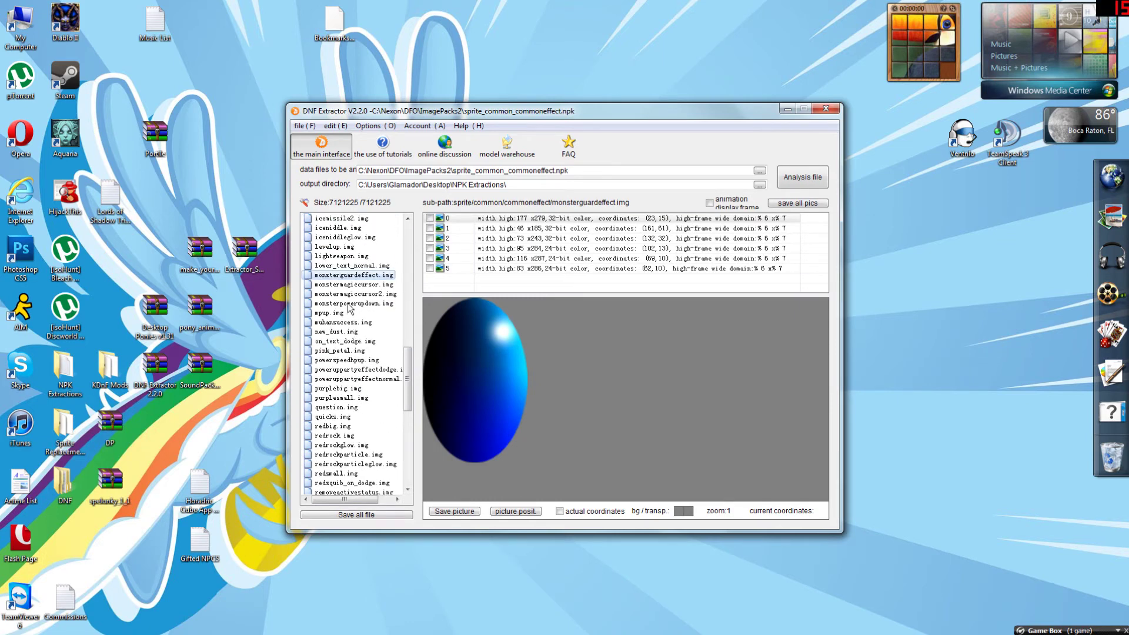
Open monstermagiccursor.img and play its frames with the animation display, stopping the playback after watching it.
{"action": "left_click", "coordinate": [350, 294]}
{"action": "left_click", "coordinate": [349, 286]}
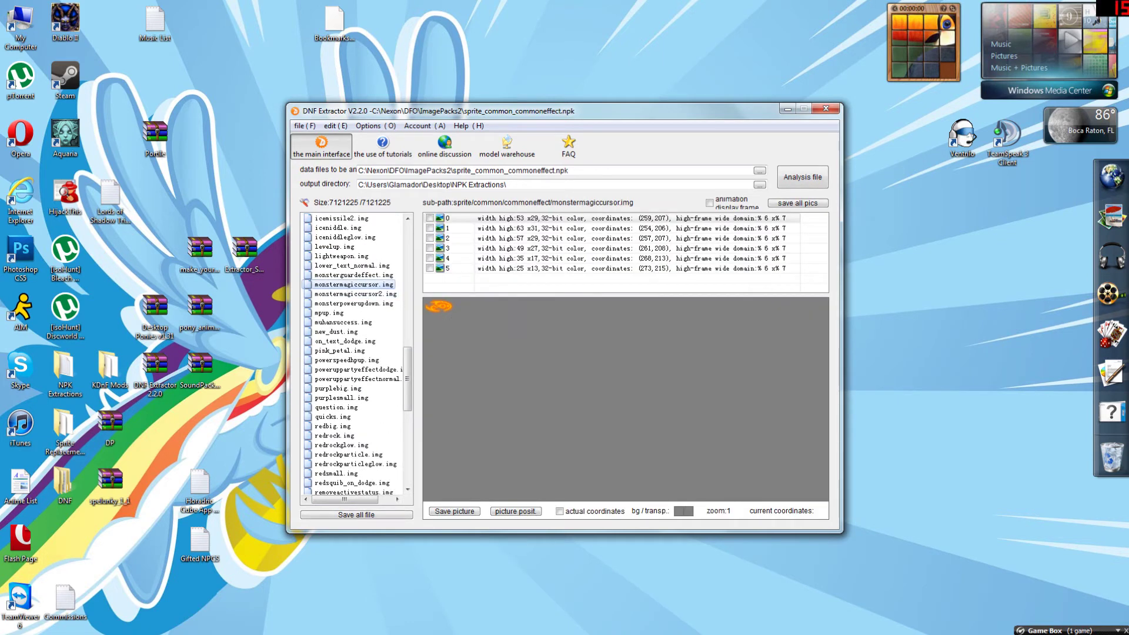
{"action": "left_click", "coordinate": [726, 202]}
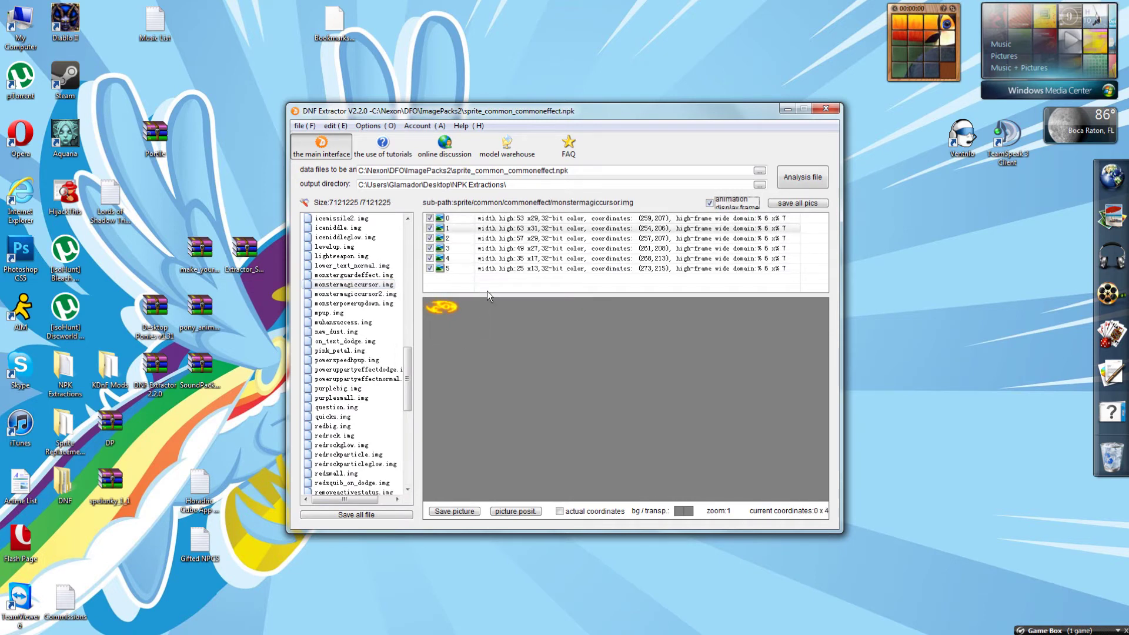
{"action": "left_click", "coordinate": [728, 209]}
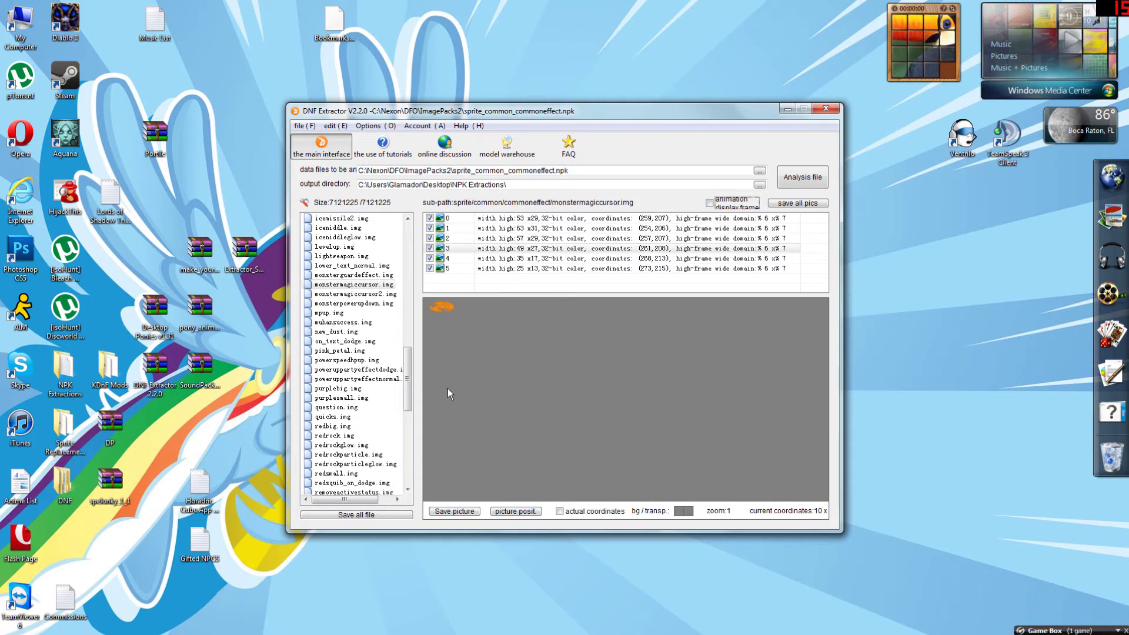
Find summoncircle.img further down the common effect image list and play its frames with the animation display.
{"action": "left_click_drag", "start_coordinate": [408, 359], "coordinate": [406, 438]}
{"action": "left_click", "coordinate": [346, 322]}
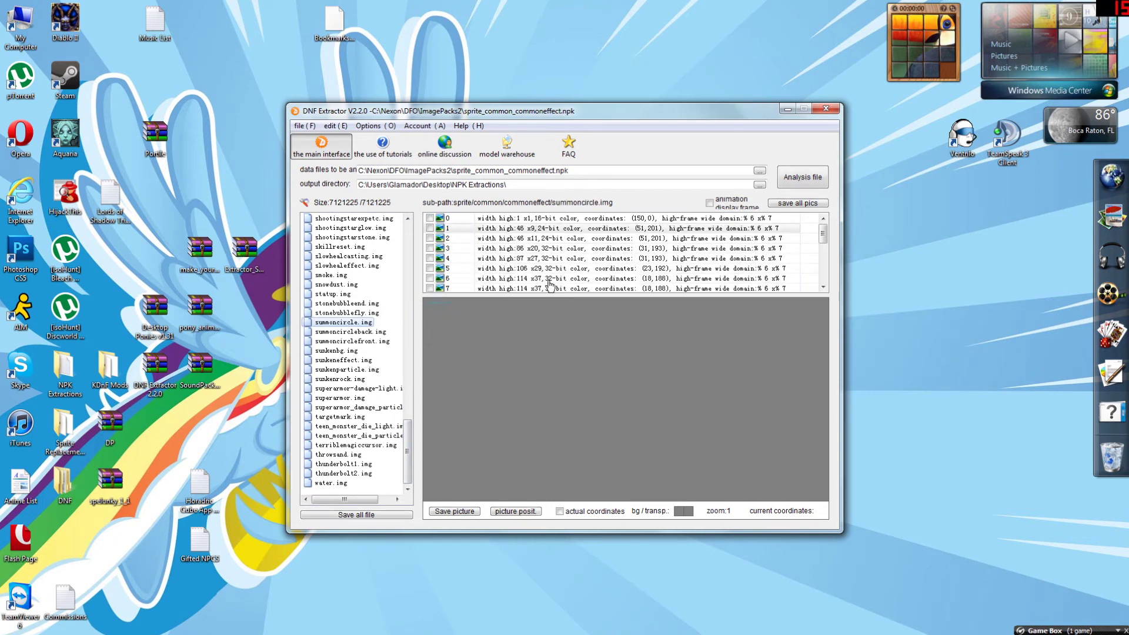
{"action": "left_click", "coordinate": [752, 204]}
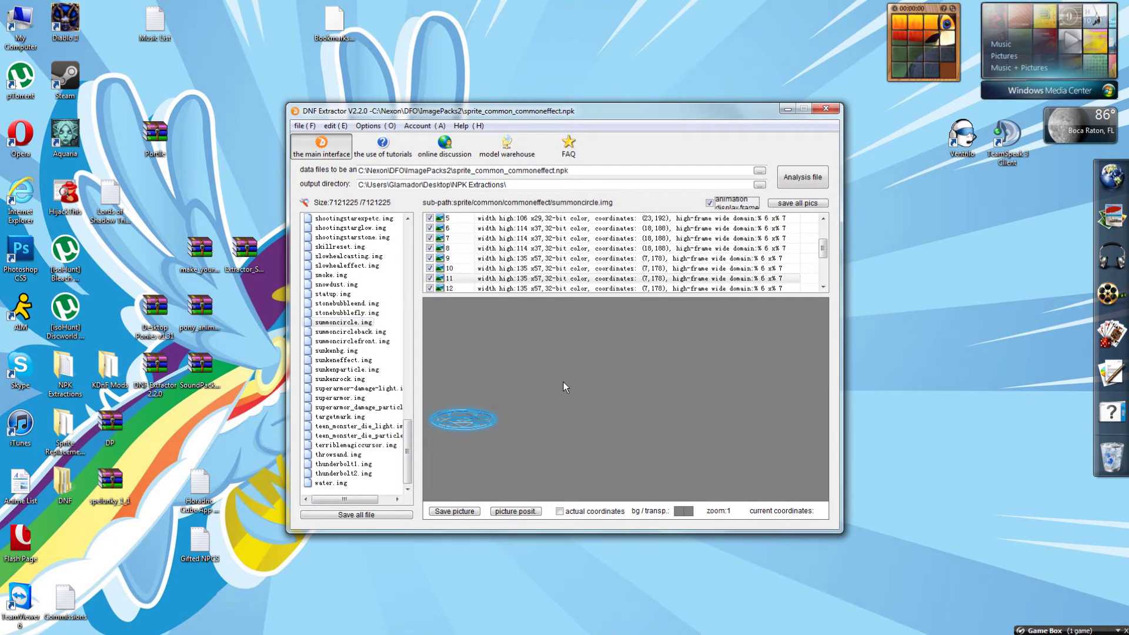
View the animated frames of targetmark.img, both teen_monster_die images and terriblemagiccursor.img.
{"action": "left_click", "coordinate": [330, 417]}
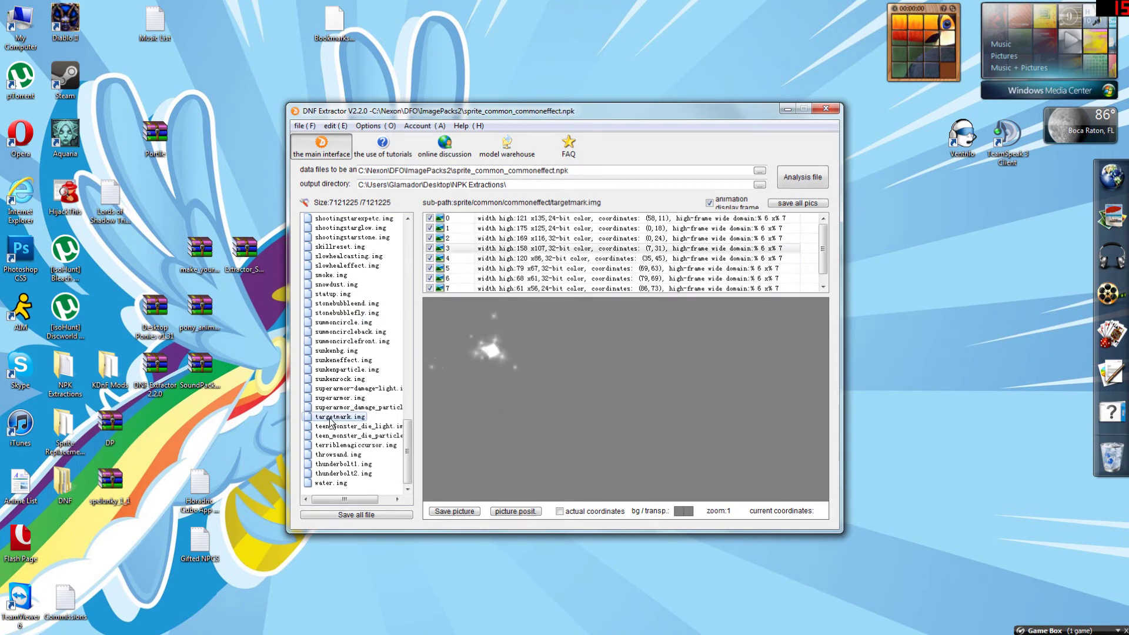
{"action": "left_click", "coordinate": [337, 427]}
{"action": "left_click", "coordinate": [335, 436]}
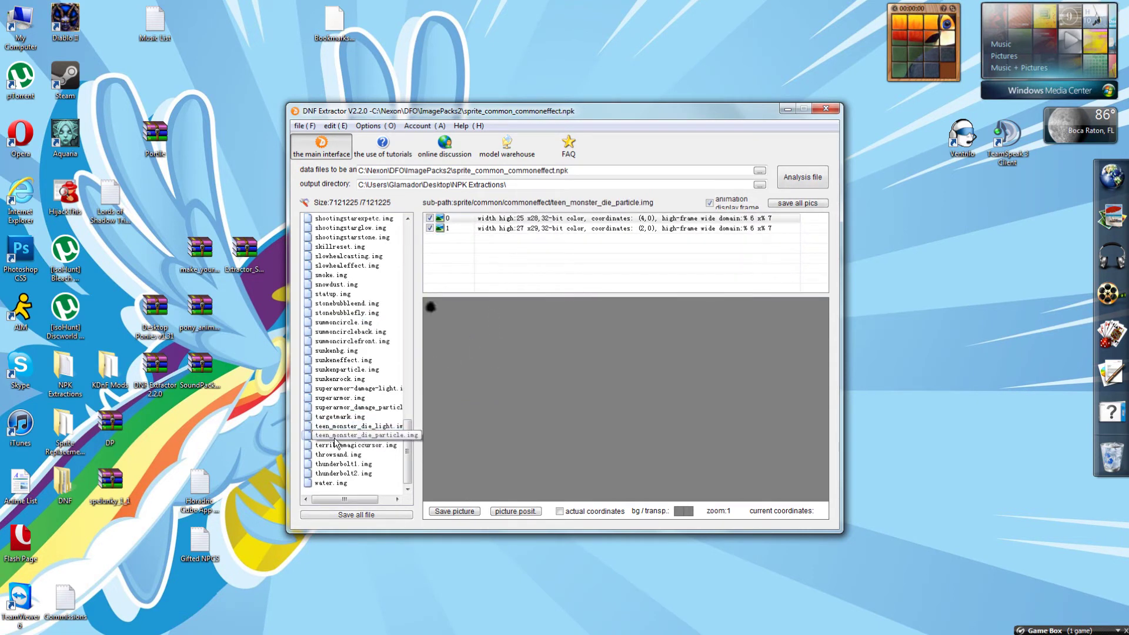
{"action": "left_click", "coordinate": [335, 448]}
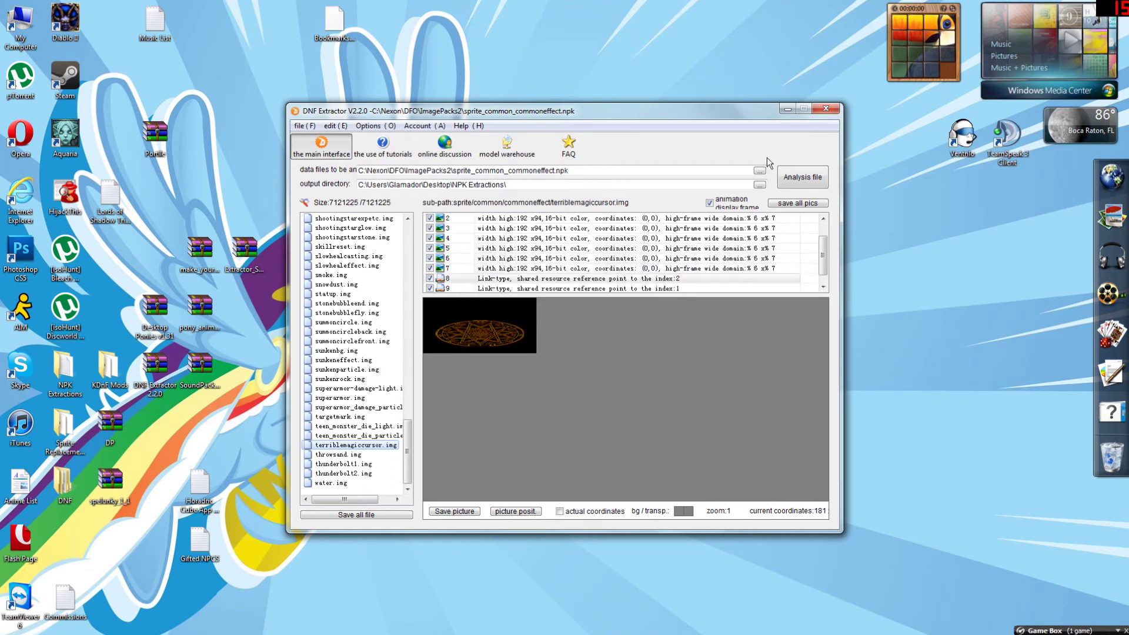
Start choosing another data file and look through the sprite_creature NPK files in the ImagePacks2 folder.
{"action": "left_click", "coordinate": [760, 170]}
{"action": "left_click_drag", "start_coordinate": [842, 204], "coordinate": [831, 291]}
{"action": "left_click", "coordinate": [588, 262]}
{"action": "scroll", "coordinate": [588, 277], "scroll_direction": "down", "scroll_amount": 1}
{"action": "left_click", "coordinate": [420, 255]}
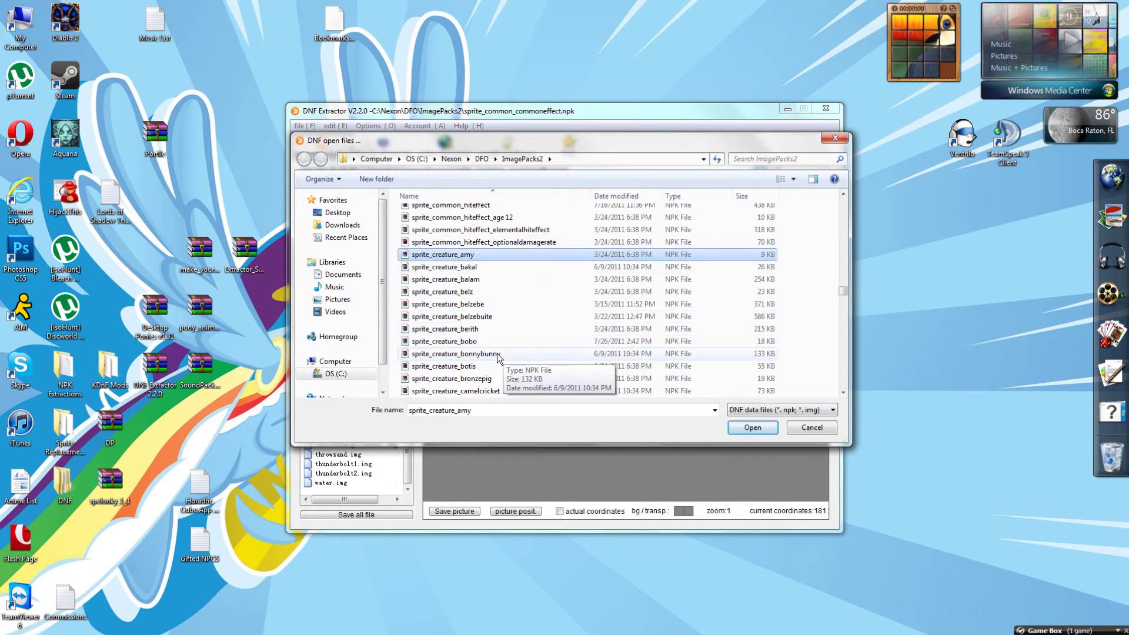
{"action": "scroll", "coordinate": [505, 323], "scroll_direction": "down", "scroll_amount": 3}
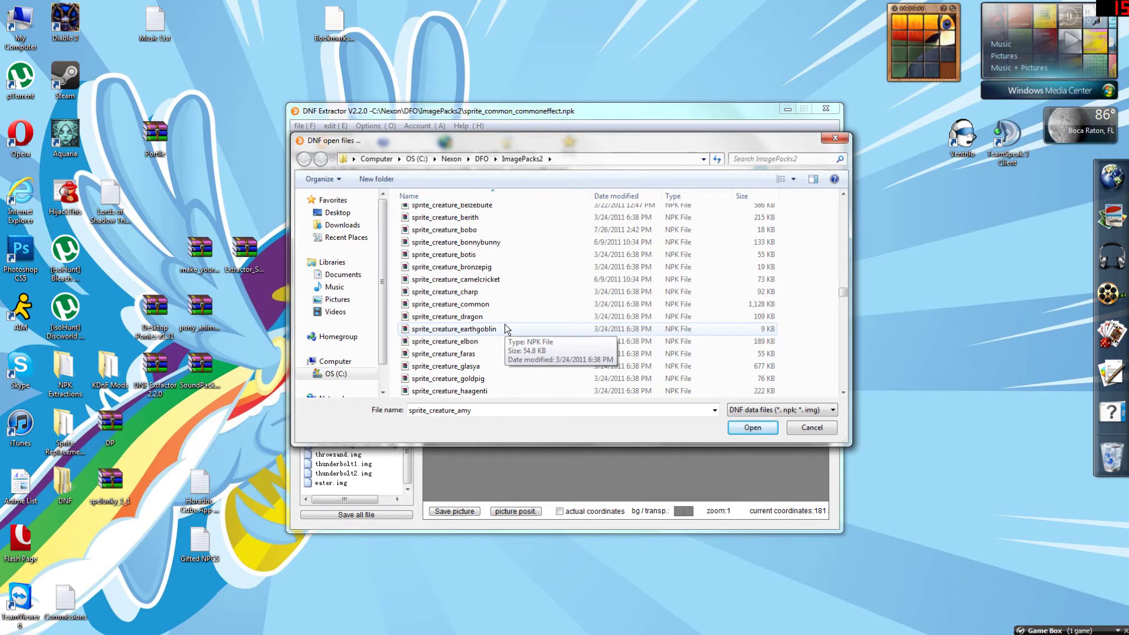
{"action": "scroll", "coordinate": [504, 323], "scroll_direction": "down", "scroll_amount": 3}
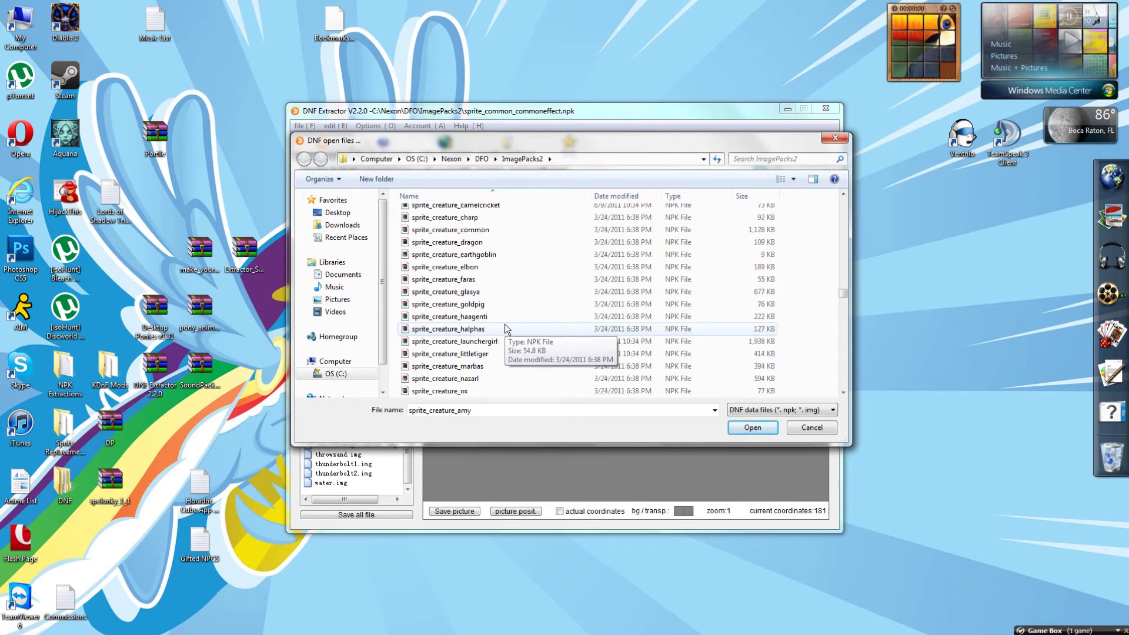
{"action": "scroll", "coordinate": [504, 329], "scroll_direction": "down", "scroll_amount": 3}
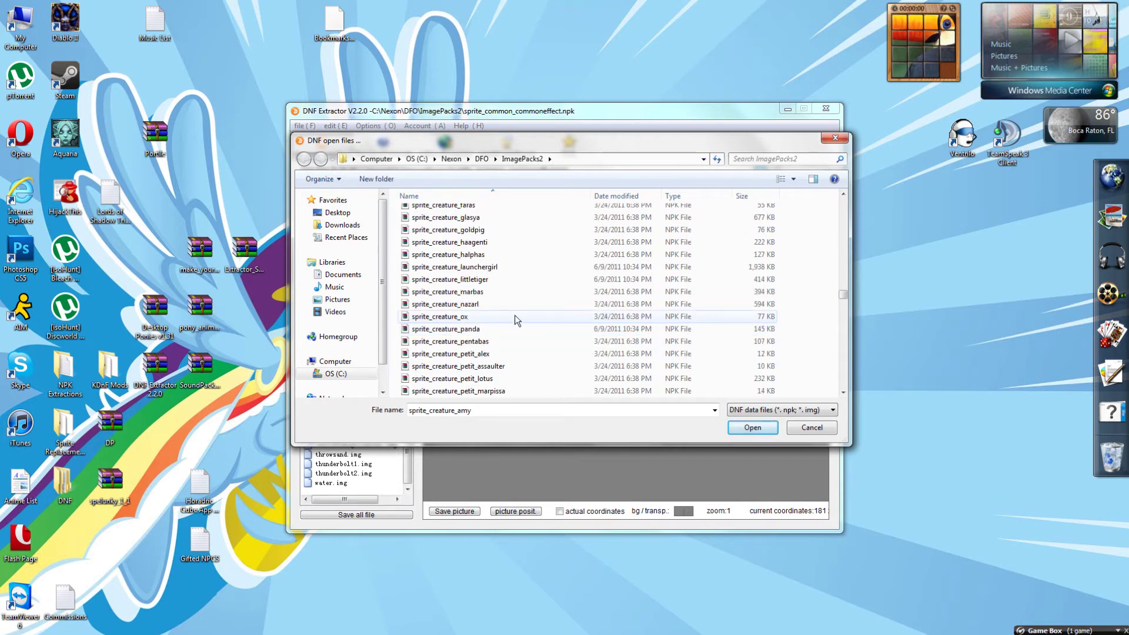
{"action": "scroll", "coordinate": [525, 336], "scroll_direction": "down", "scroll_amount": 3}
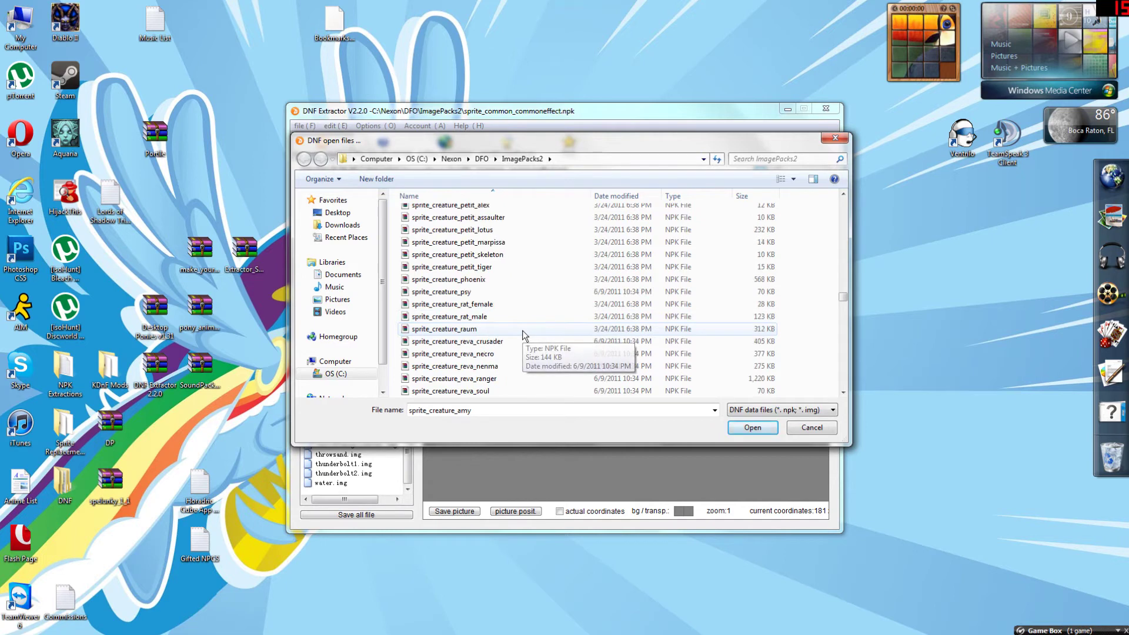
{"action": "scroll", "coordinate": [525, 336], "scroll_direction": "down", "scroll_amount": 6}
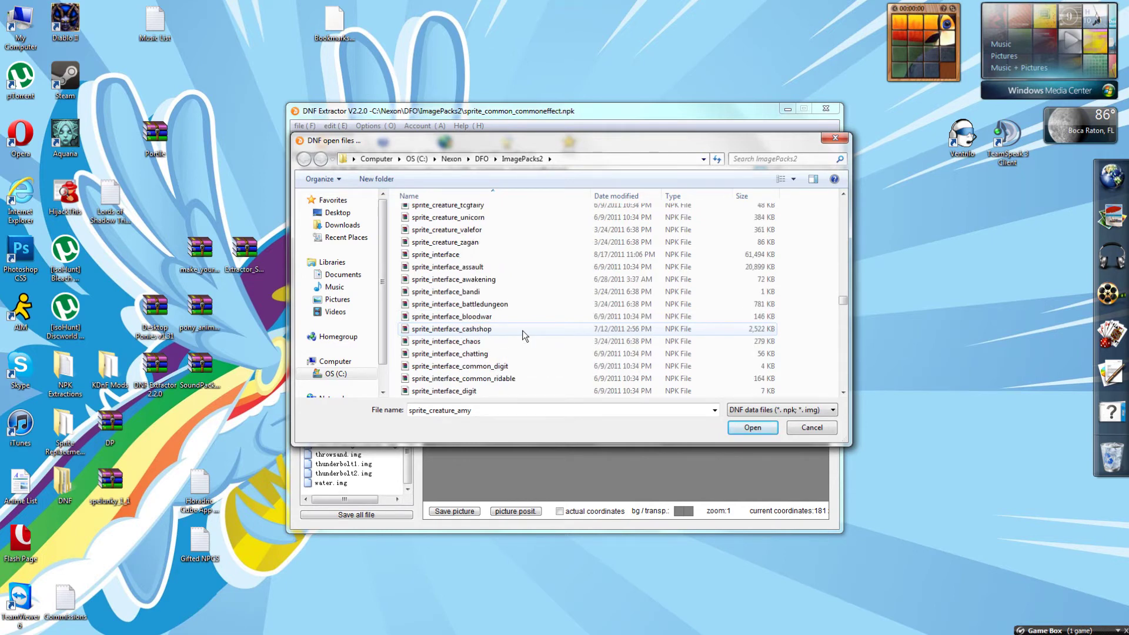
Look through the sprite_interface, sprite_item and sprite_map NPK files in the ImagePacks2 folder.
{"action": "scroll", "coordinate": [525, 334], "scroll_direction": "up", "scroll_amount": 2}
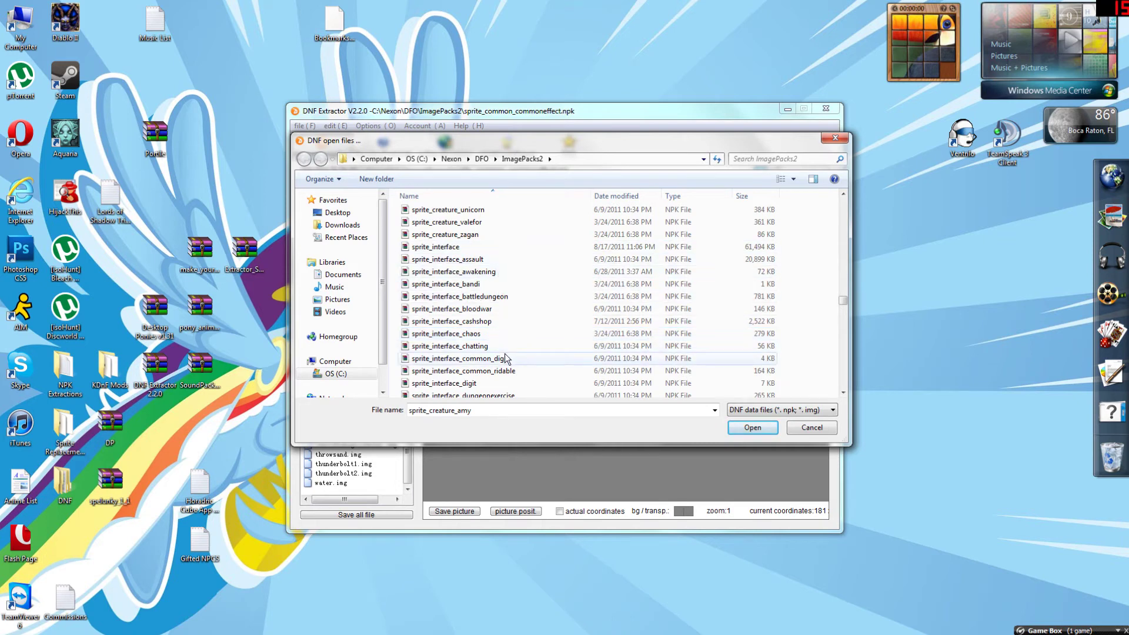
{"action": "scroll", "coordinate": [505, 353], "scroll_direction": "down", "scroll_amount": 4}
{"action": "scroll", "coordinate": [524, 341], "scroll_direction": "down", "scroll_amount": 3}
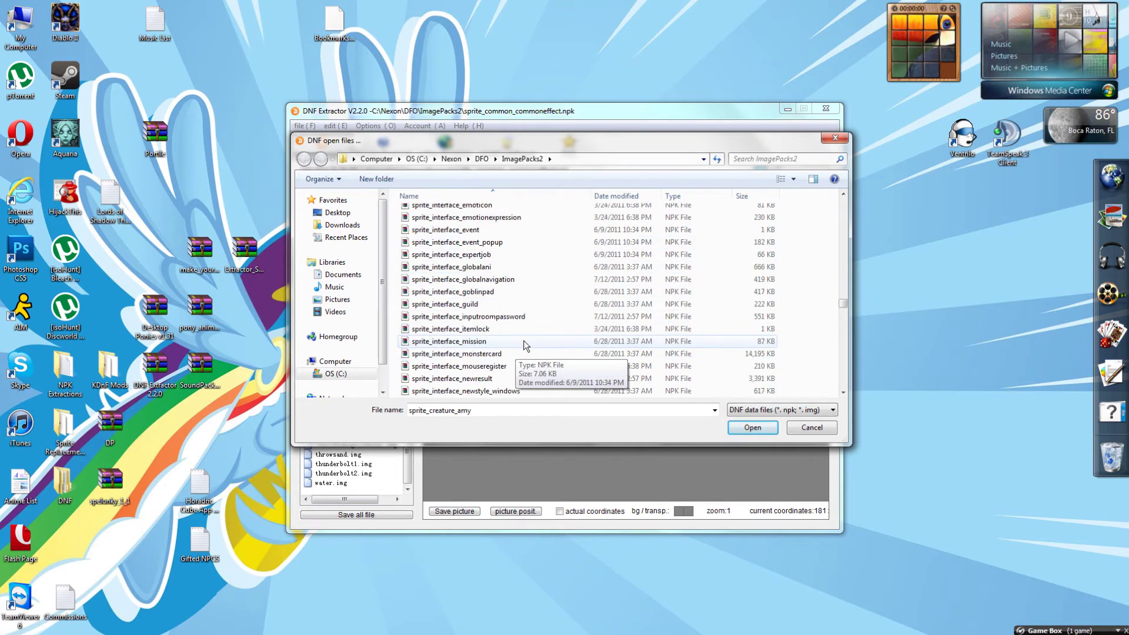
{"action": "scroll", "coordinate": [524, 340], "scroll_direction": "down", "scroll_amount": 10}
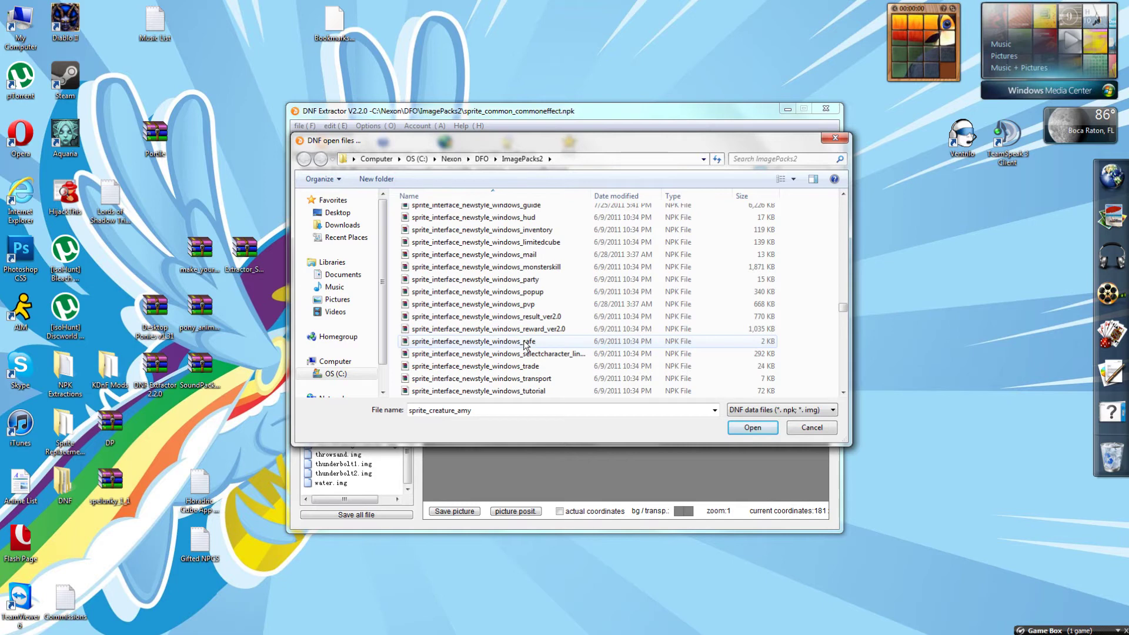
{"action": "scroll", "coordinate": [523, 341], "scroll_direction": "down", "scroll_amount": 8}
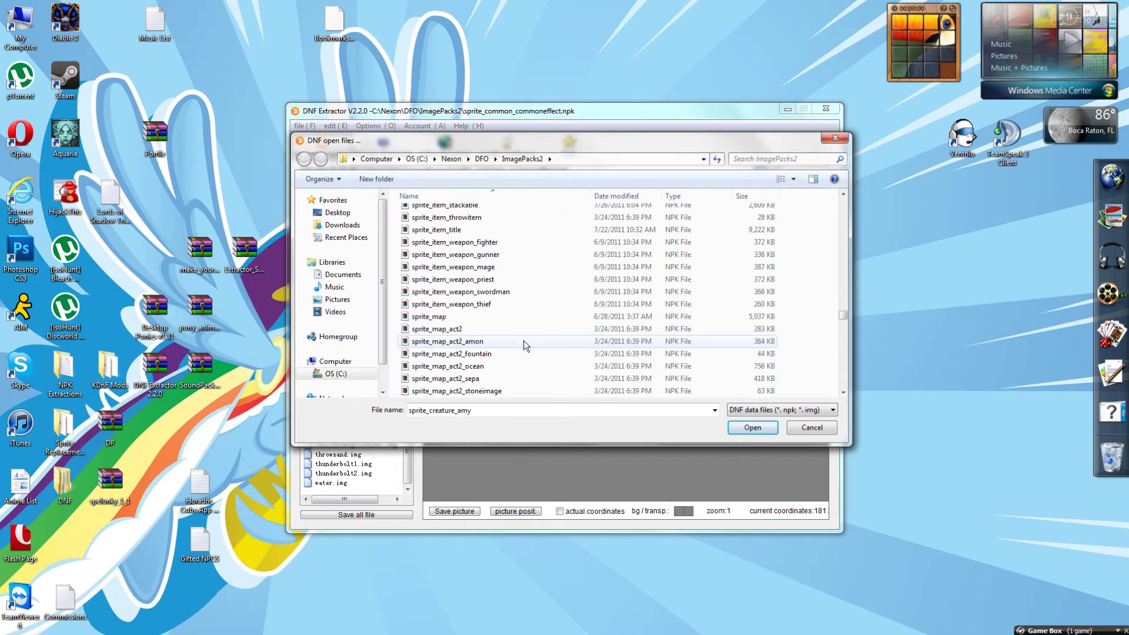
{"action": "scroll", "coordinate": [523, 340], "scroll_direction": "up", "scroll_amount": 12}
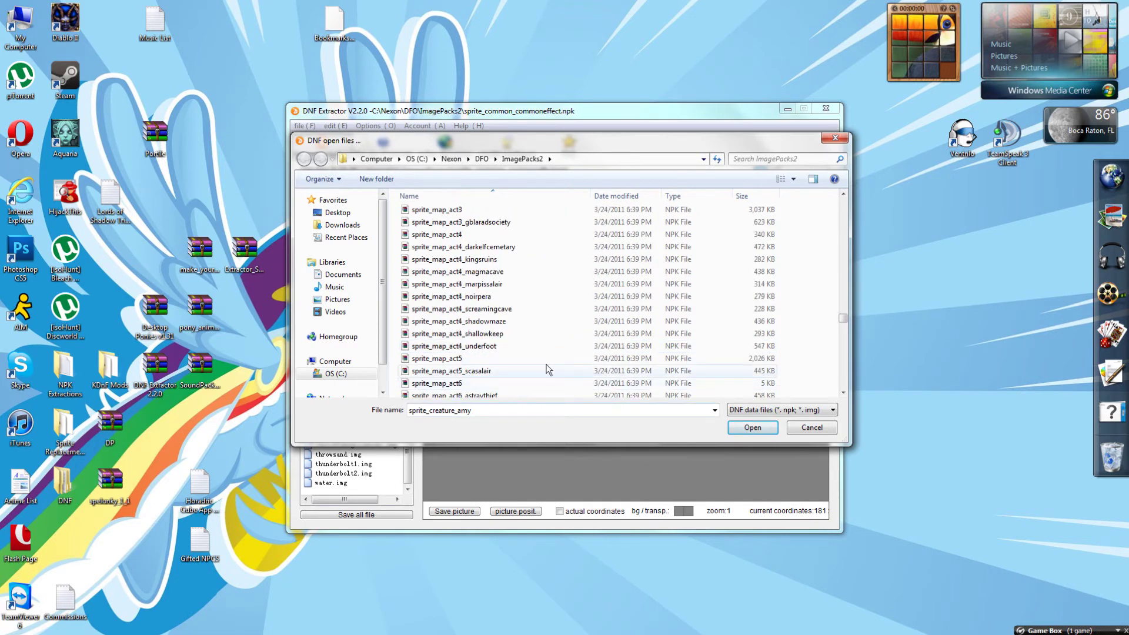
Find sprite_map_npc.NPK among the map files in ImagePacks2 and load it for analysis.
{"action": "scroll", "coordinate": [544, 363], "scroll_direction": "down", "scroll_amount": 1}
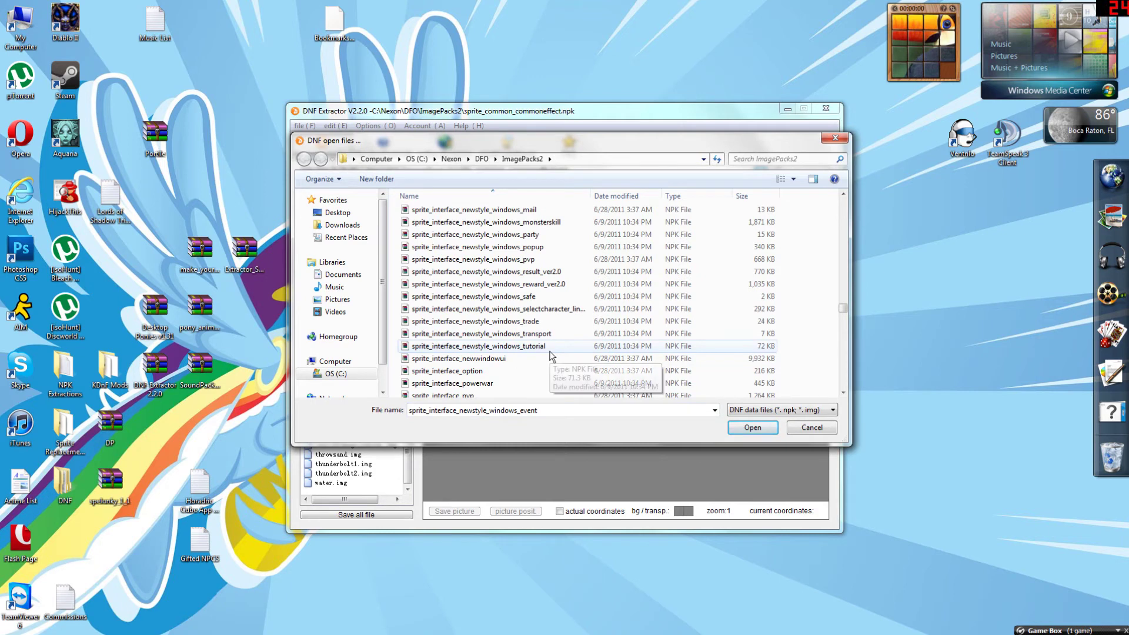
{"action": "scroll", "coordinate": [540, 341], "scroll_direction": "down", "scroll_amount": 10}
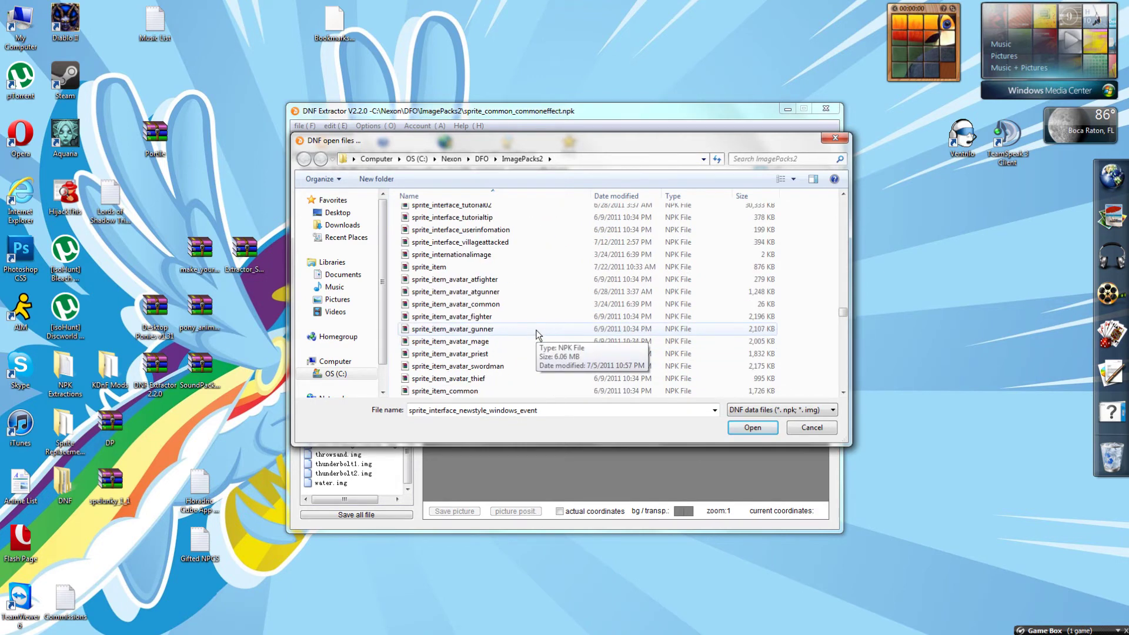
{"action": "scroll", "coordinate": [536, 335], "scroll_direction": "down", "scroll_amount": 15}
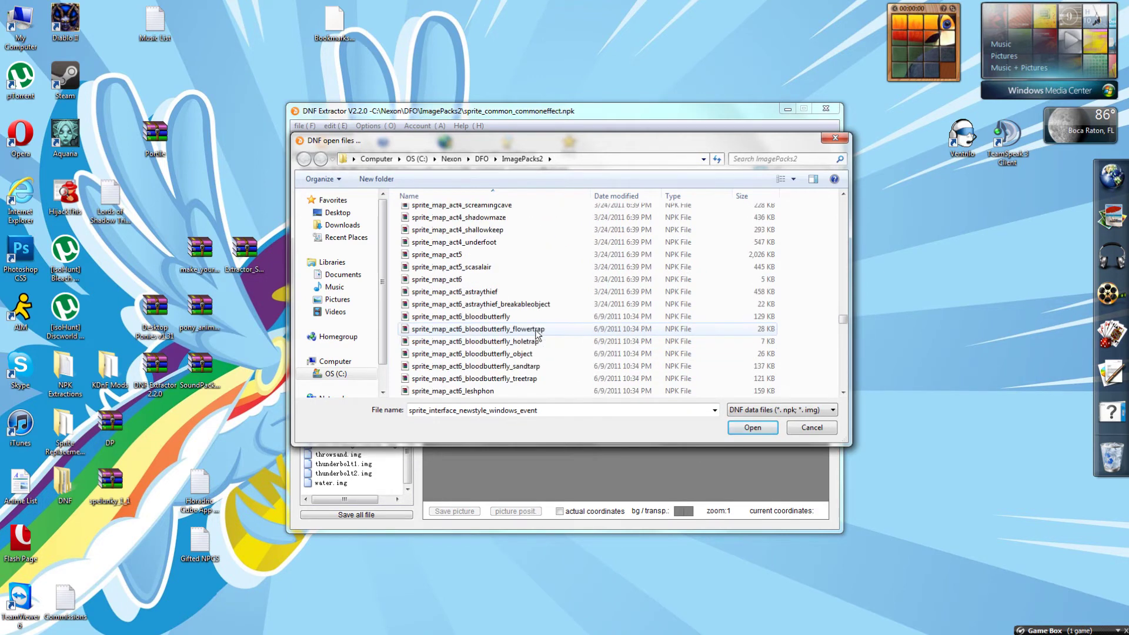
{"action": "scroll", "coordinate": [536, 335], "scroll_direction": "down", "scroll_amount": 15}
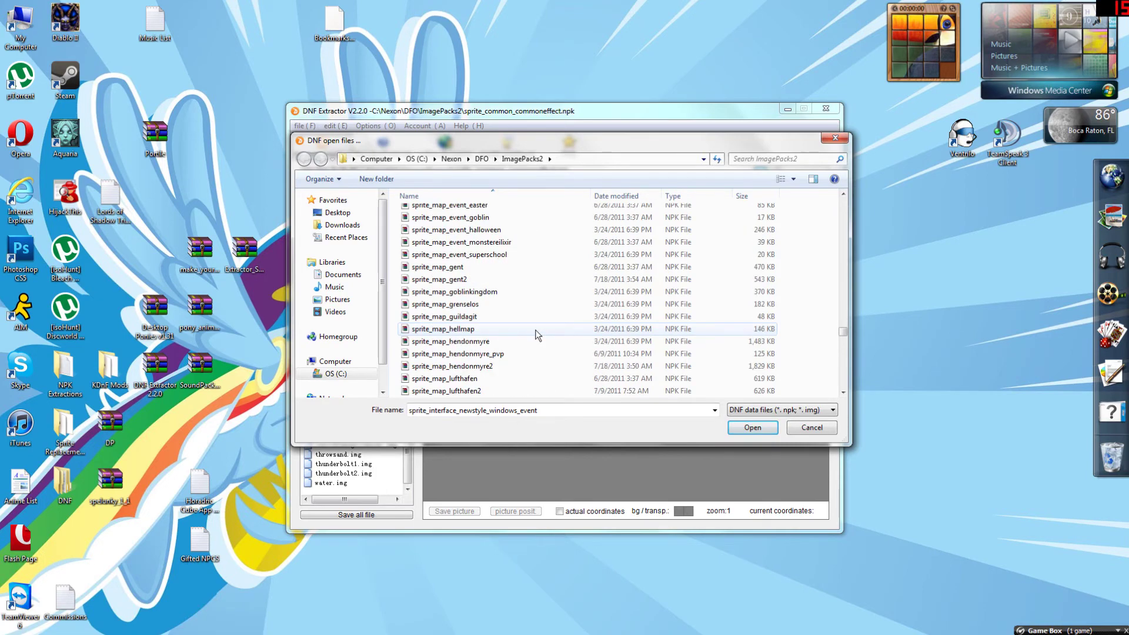
{"action": "scroll", "coordinate": [527, 338], "scroll_direction": "up", "scroll_amount": 2}
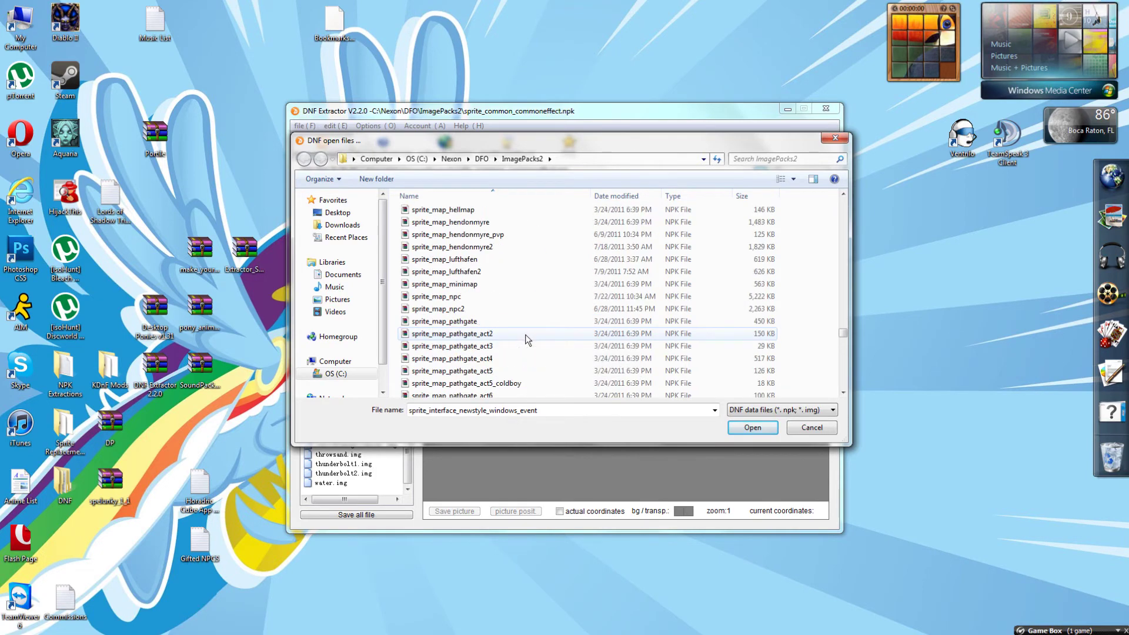
{"action": "double_click", "coordinate": [478, 297]}
{"action": "left_click", "coordinate": [793, 179]}
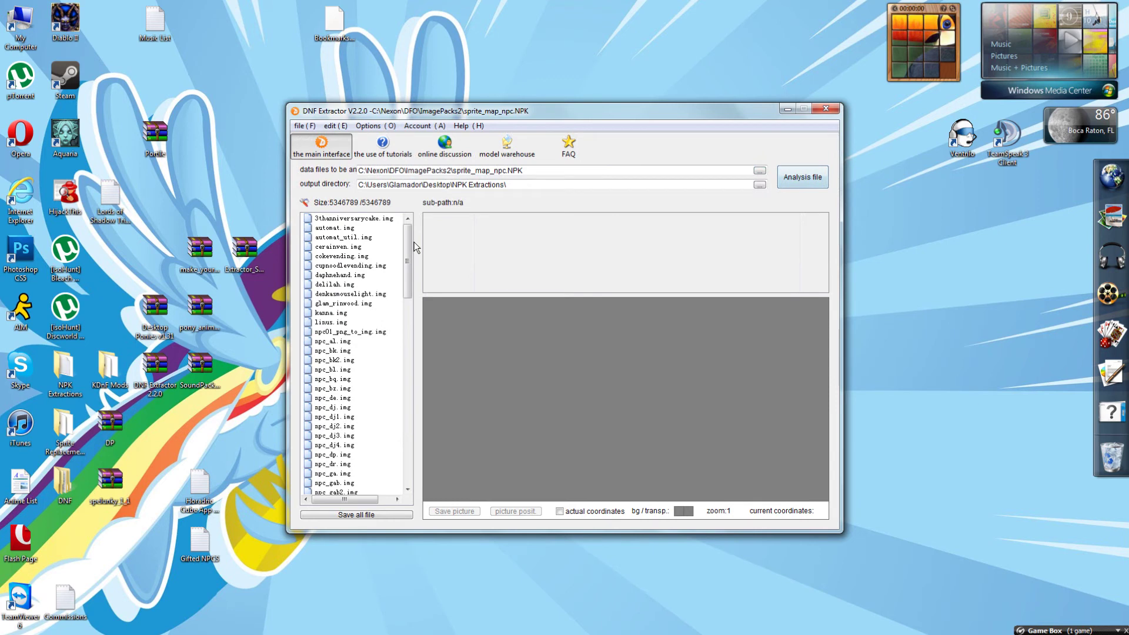
Browse the first NPC map sprites, including cupnoodlevending.img and glam_rinwood.img.
{"action": "left_click", "coordinate": [376, 249]}
{"action": "key", "text": "Down"}
{"action": "key", "text": "Down"}
{"action": "key", "text": "Down"}
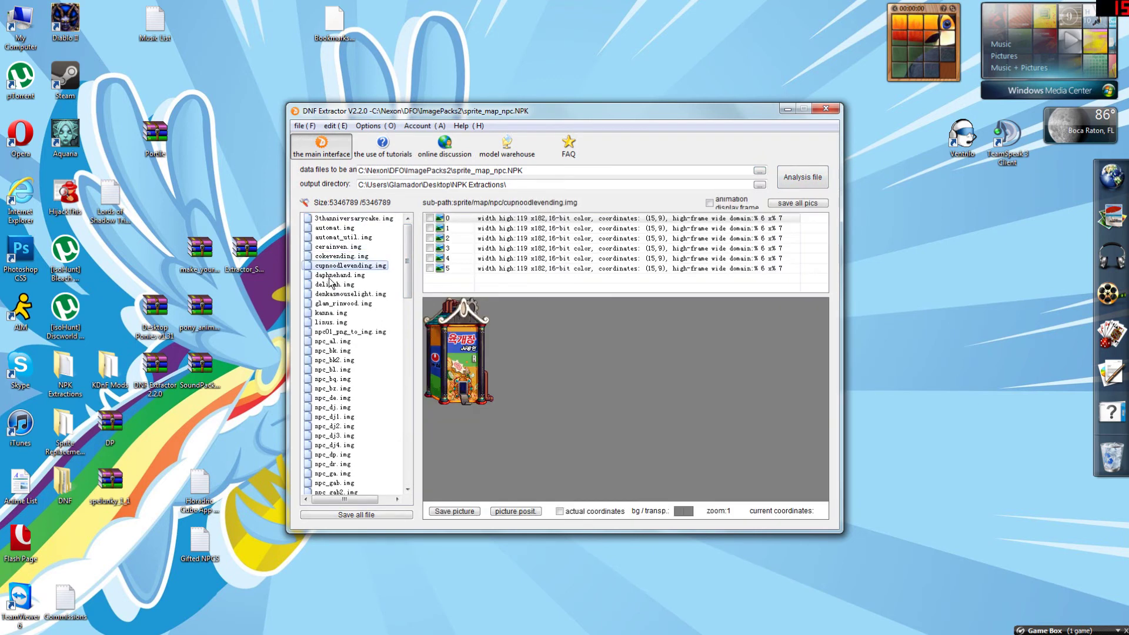
{"action": "left_click", "coordinate": [329, 304]}
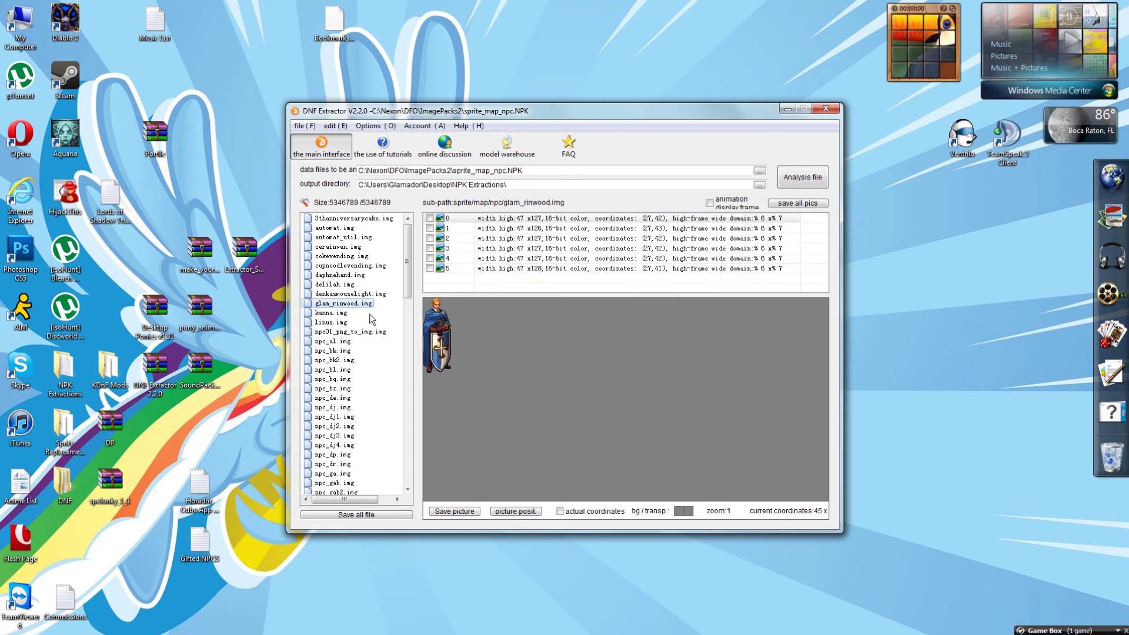
View further NPC sprites in the list, including npc_de.img, npc_gab.img, npc_gd.img and npc_gsd.img.
{"action": "scroll", "coordinate": [335, 320], "scroll_direction": "down", "scroll_amount": 3}
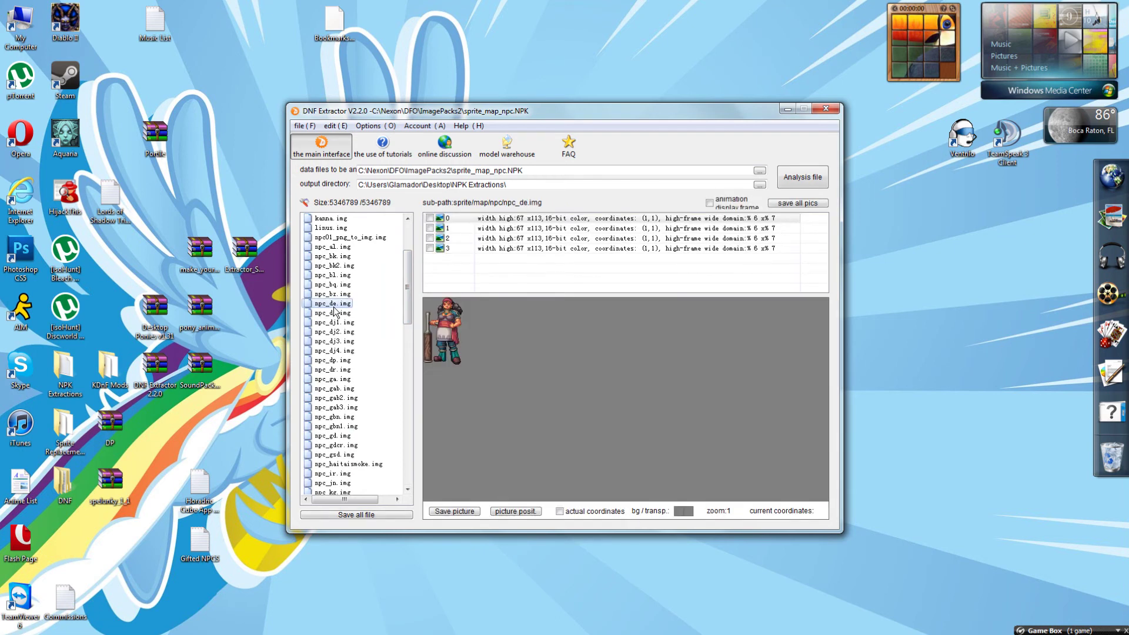
{"action": "left_click", "coordinate": [333, 389]}
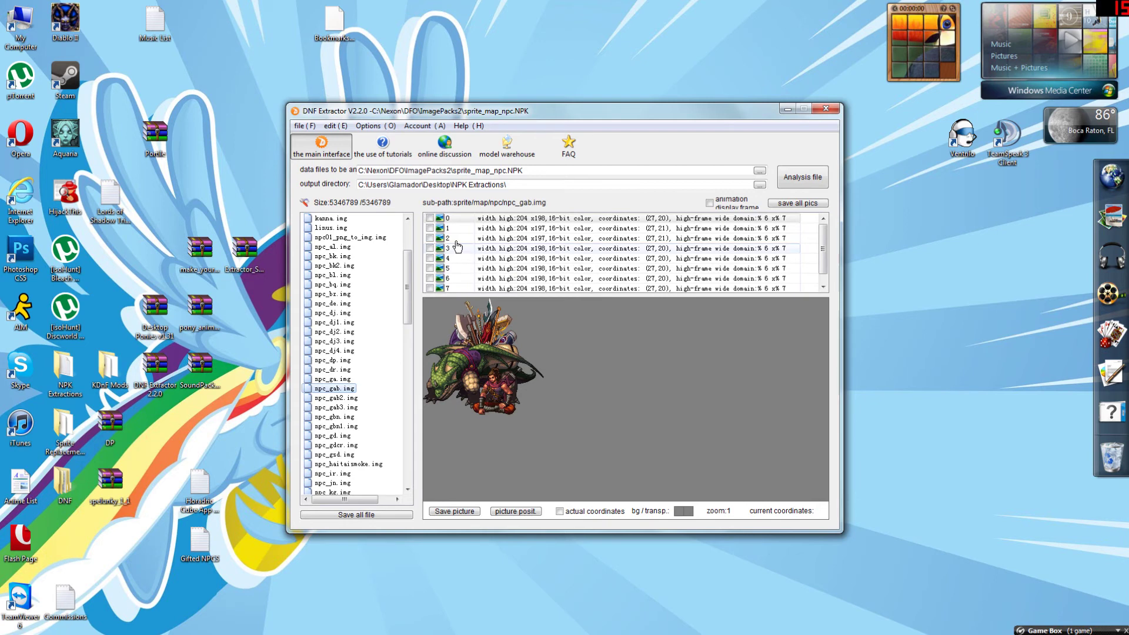
{"action": "left_click", "coordinate": [331, 436]}
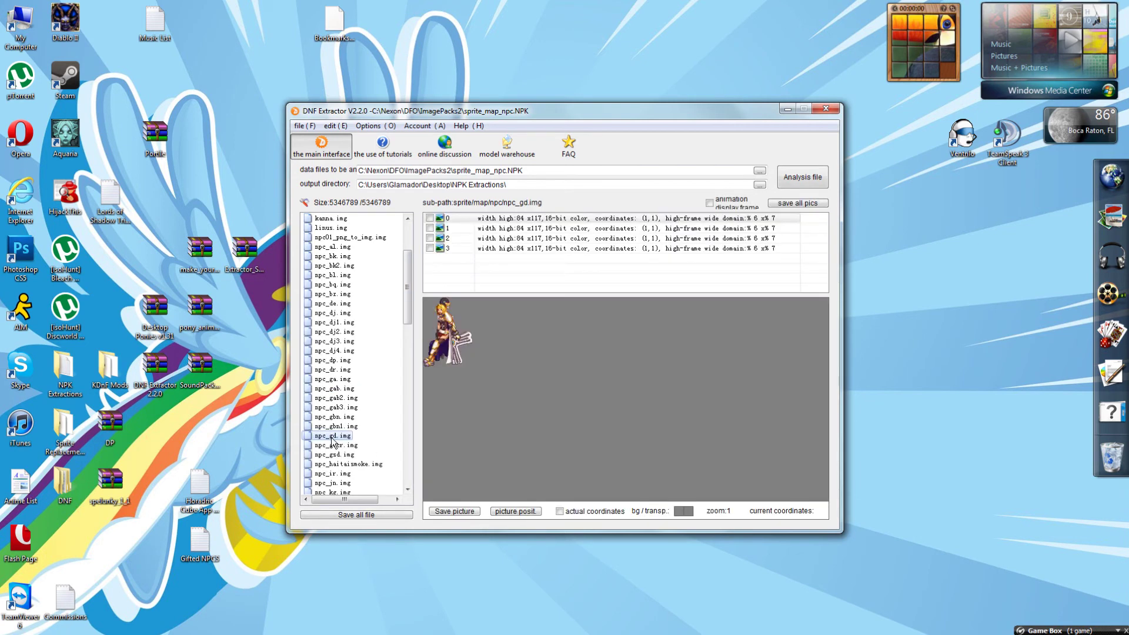
{"action": "left_click", "coordinate": [333, 455]}
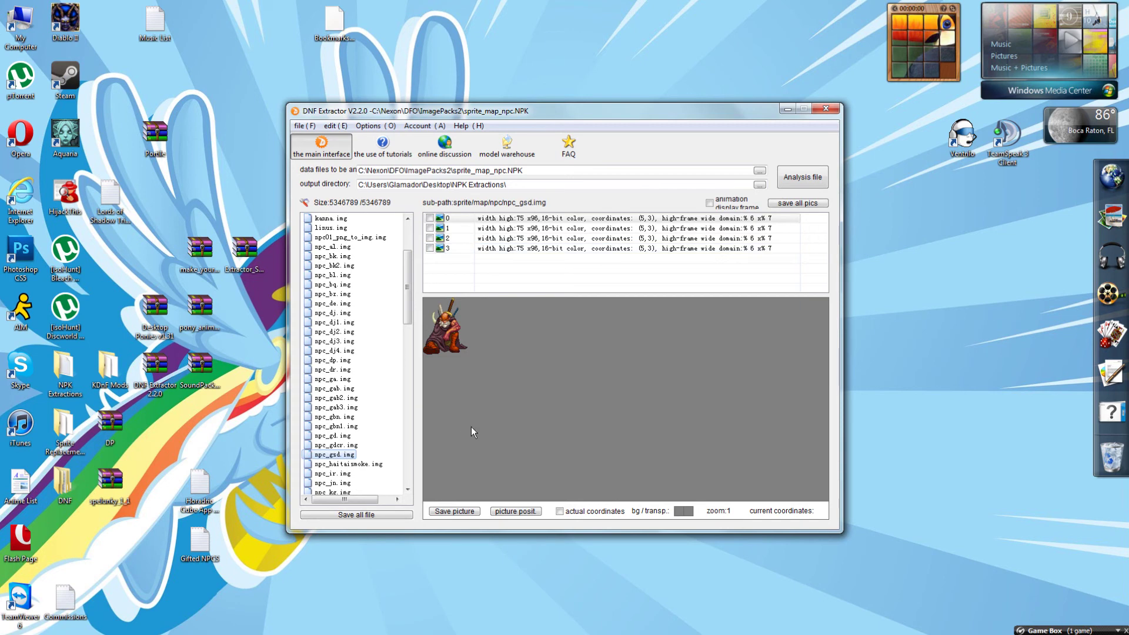
View sprites near the end of the NPC image list, including usa_npcxmas.img and vendingmachine_5th_year.img.
{"action": "scroll", "coordinate": [376, 277], "scroll_direction": "down", "scroll_amount": 20}
{"action": "left_click_drag", "start_coordinate": [351, 278], "coordinate": [340, 449]}
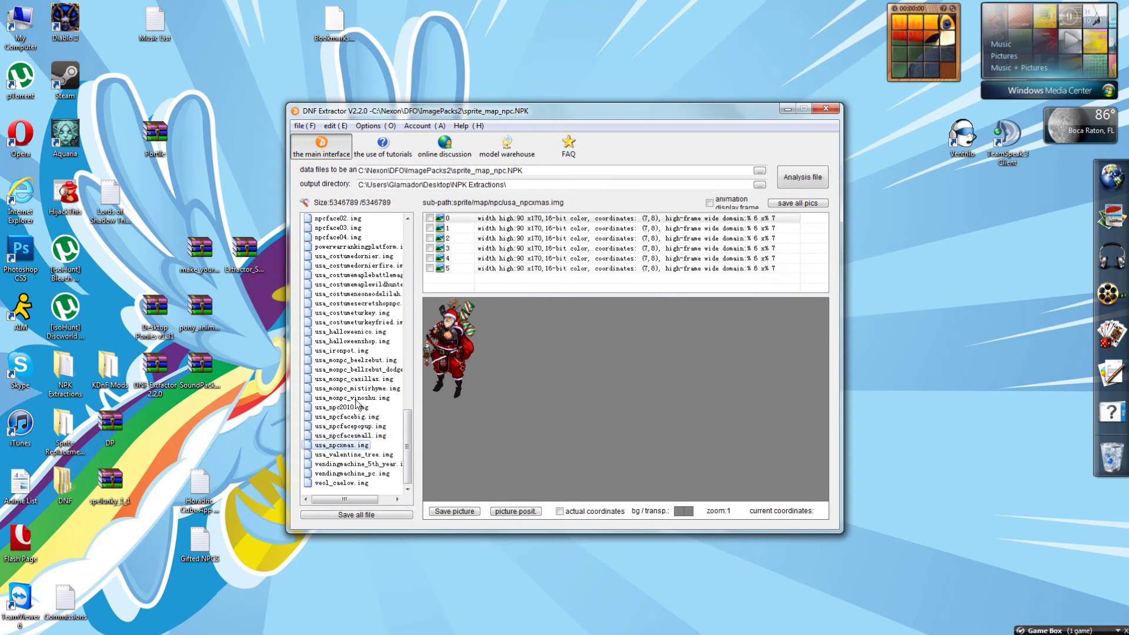
{"action": "left_click", "coordinate": [333, 464]}
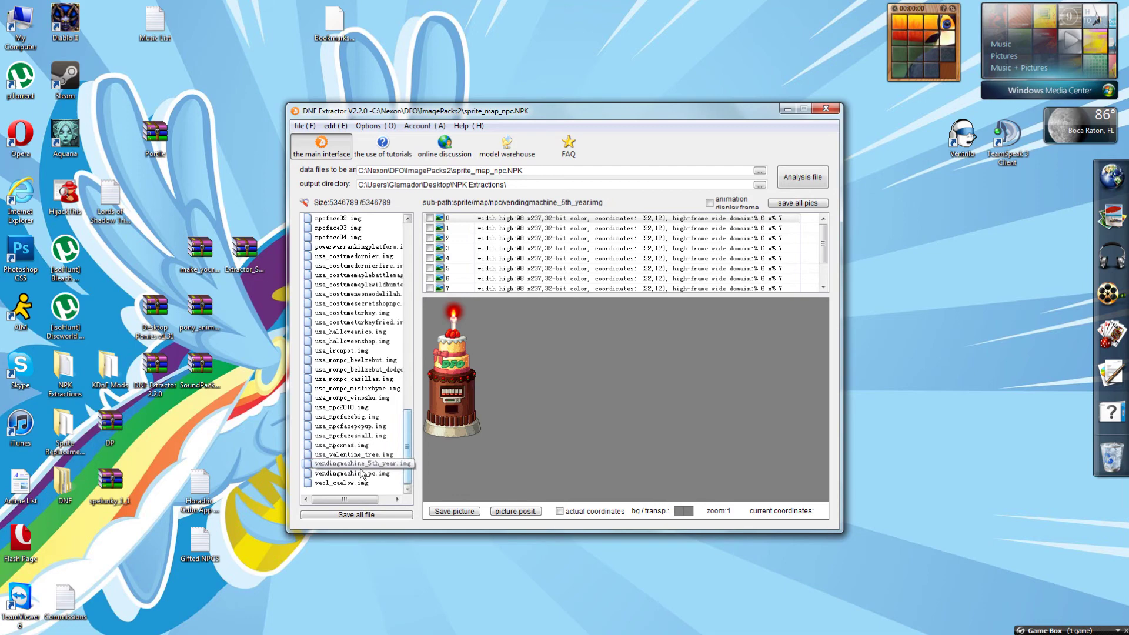
{"action": "left_click_drag", "start_coordinate": [361, 474], "coordinate": [359, 482]}
{"action": "left_click_drag", "start_coordinate": [403, 447], "coordinate": [406, 259]}
Find sprite_interface_skillcutscene in the ImagePacks2 folder and load it for analysis.
{"action": "left_click", "coordinate": [760, 171]}
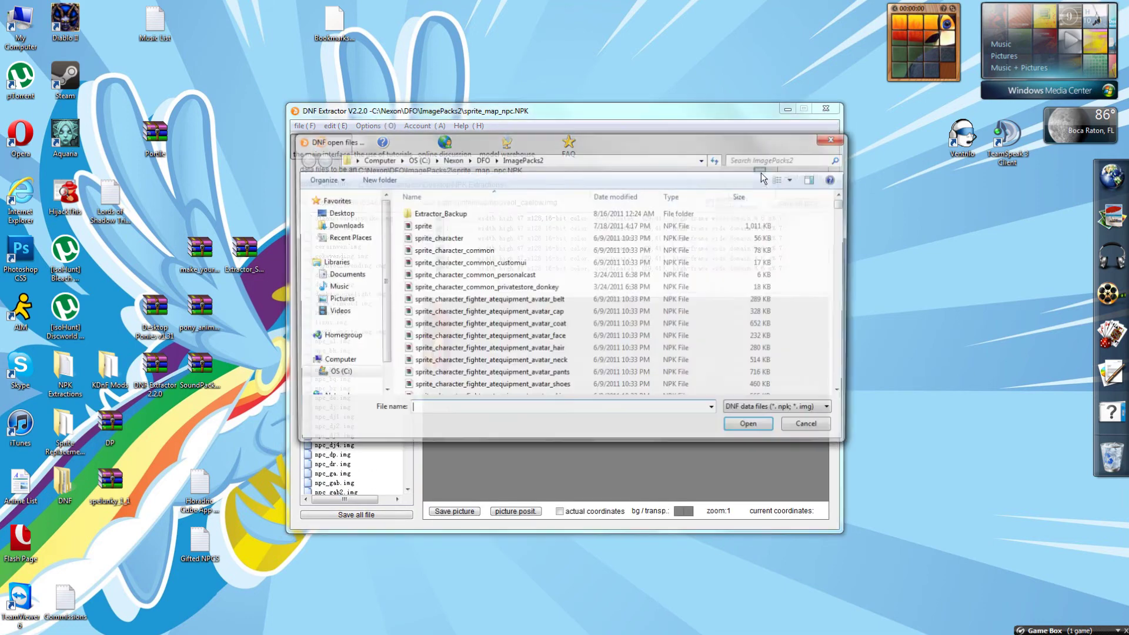
{"action": "left_click_drag", "start_coordinate": [841, 200], "coordinate": [834, 306]}
{"action": "left_click", "coordinate": [605, 308]}
{"action": "scroll", "coordinate": [606, 327], "scroll_direction": "down", "scroll_amount": 10}
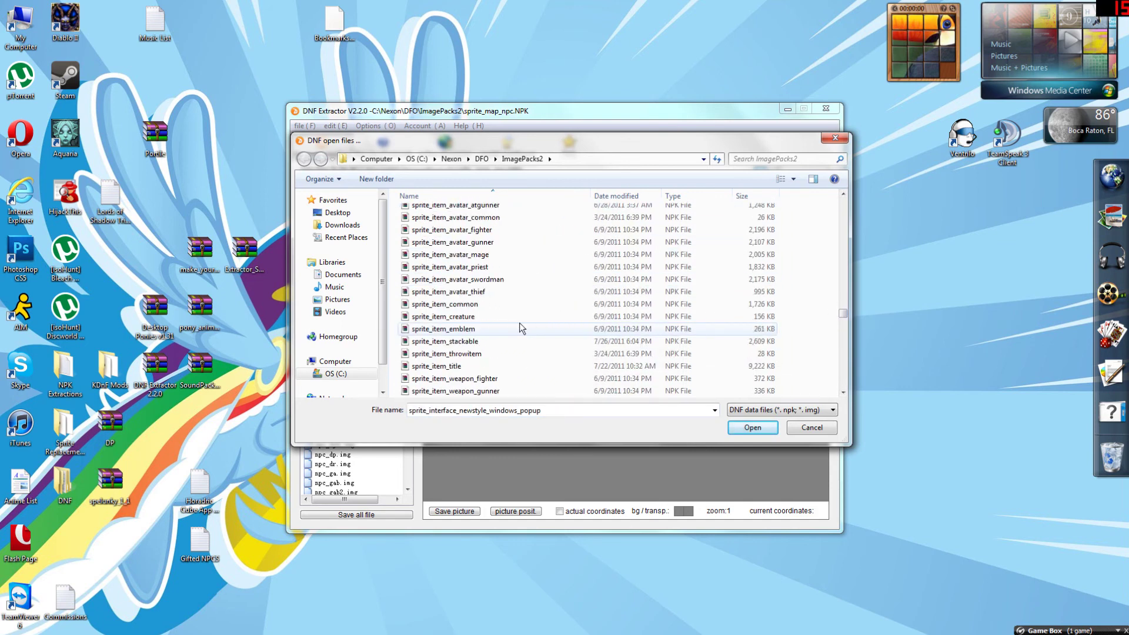
{"action": "scroll", "coordinate": [520, 328], "scroll_direction": "up", "scroll_amount": 5}
{"action": "double_click", "coordinate": [488, 307]}
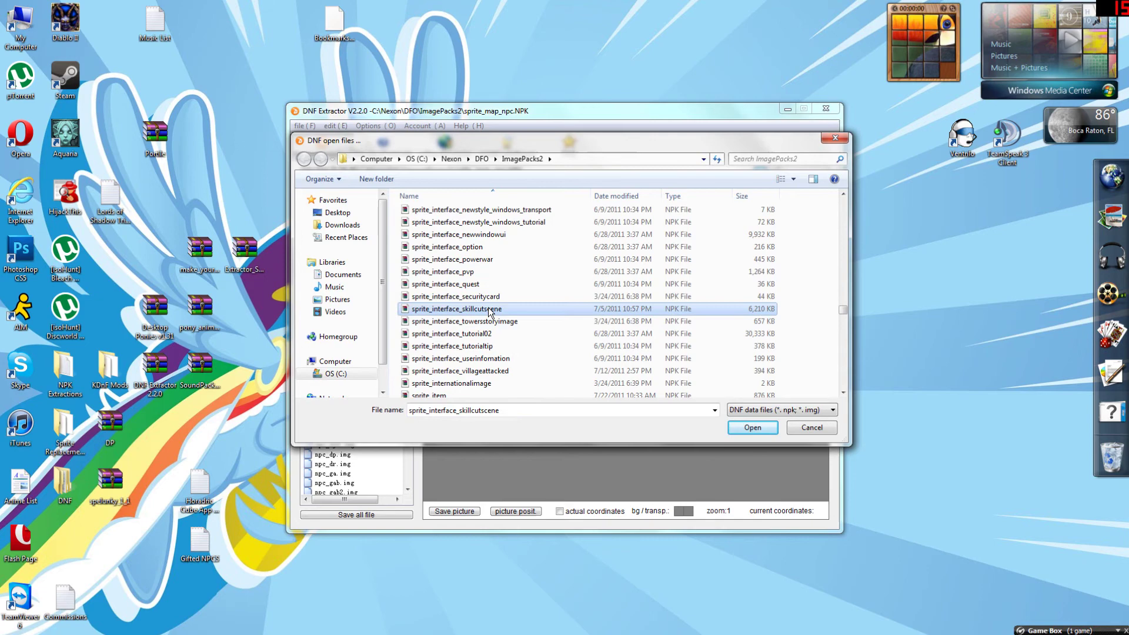
View the fighter, gunner and ghost skill cutscene images, from atfighter_grap.img and atfighter_streetf.img through to ghost_soul.img.
{"action": "left_click", "coordinate": [338, 257]}
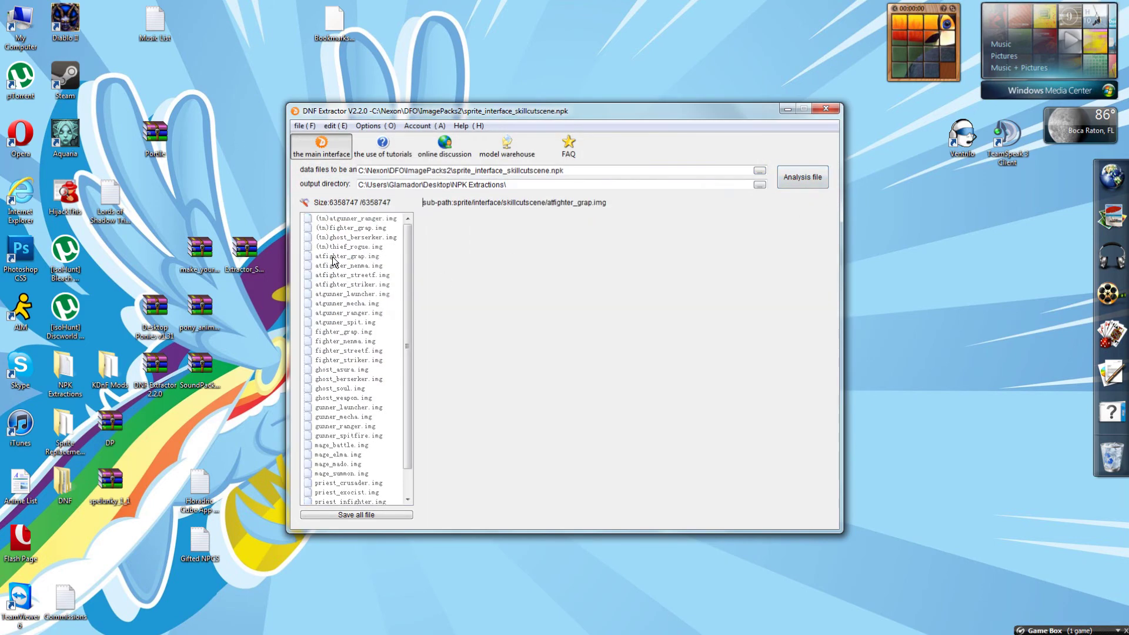
{"action": "left_click", "coordinate": [334, 266]}
{"action": "left_click", "coordinate": [334, 275]}
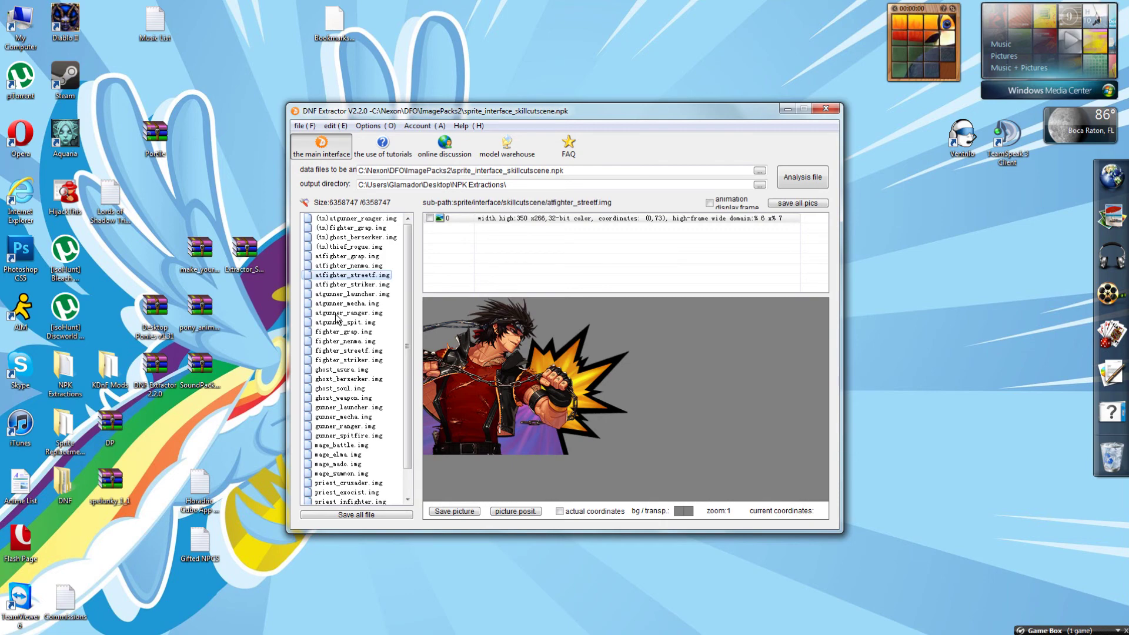
{"action": "left_click", "coordinate": [336, 316]}
{"action": "left_click", "coordinate": [339, 369]}
{"action": "left_click", "coordinate": [339, 389]}
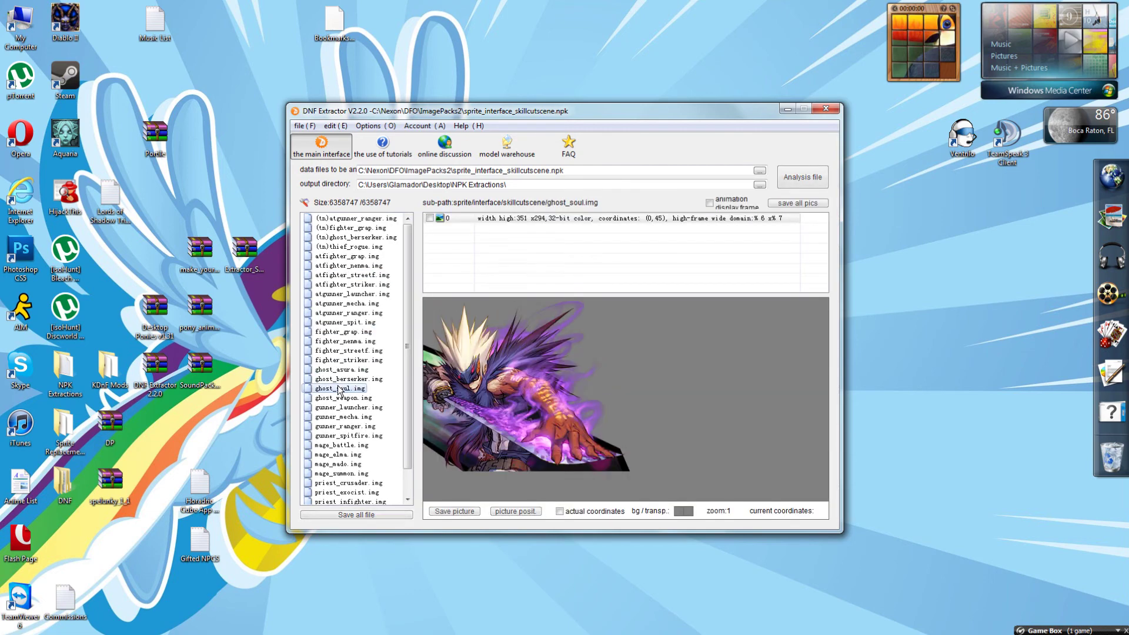
View more skill cutscenes, including ghost_weapon.img, gunner_ranger.img and priest_crusader.img, ending with (tn)atgunner_ranger.img.
{"action": "left_click", "coordinate": [339, 399]}
{"action": "left_click", "coordinate": [337, 427]}
{"action": "left_click", "coordinate": [337, 464]}
{"action": "left_click", "coordinate": [341, 483]}
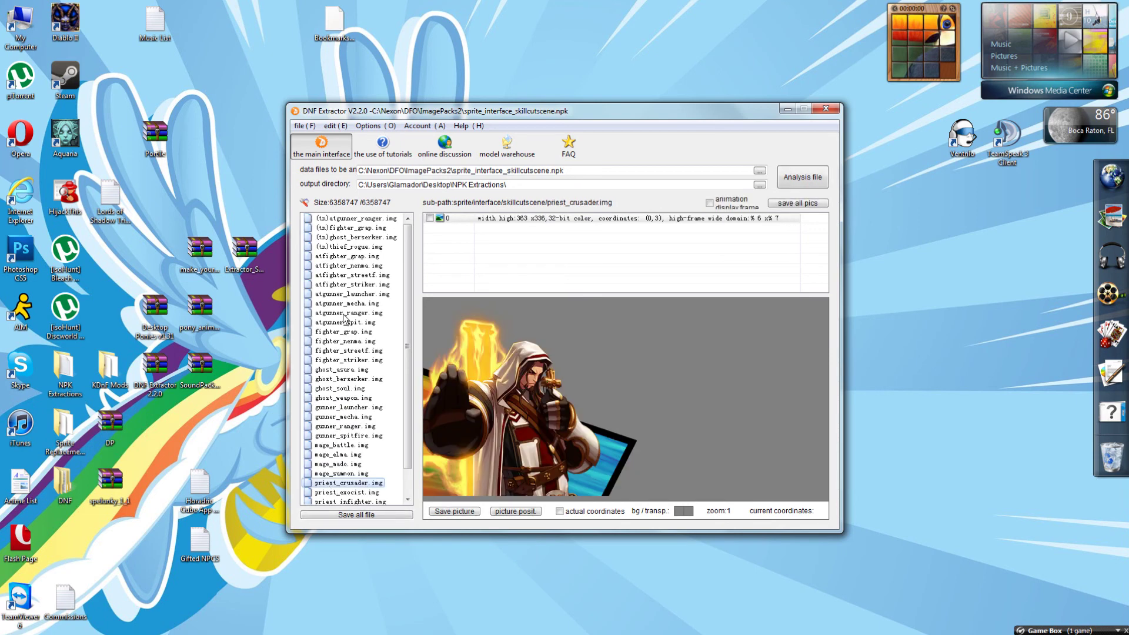
{"action": "left_click", "coordinate": [336, 220]}
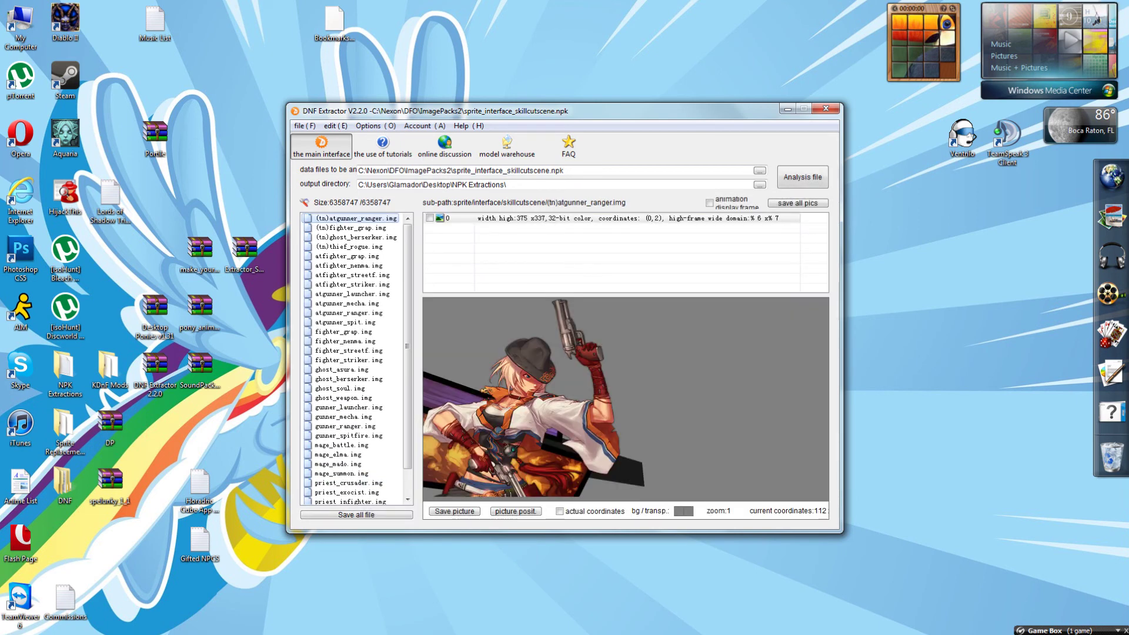
Load sprite_common_hiteffect from the ImagePacks2 folder for analysis.
{"action": "left_click", "coordinate": [759, 171]}
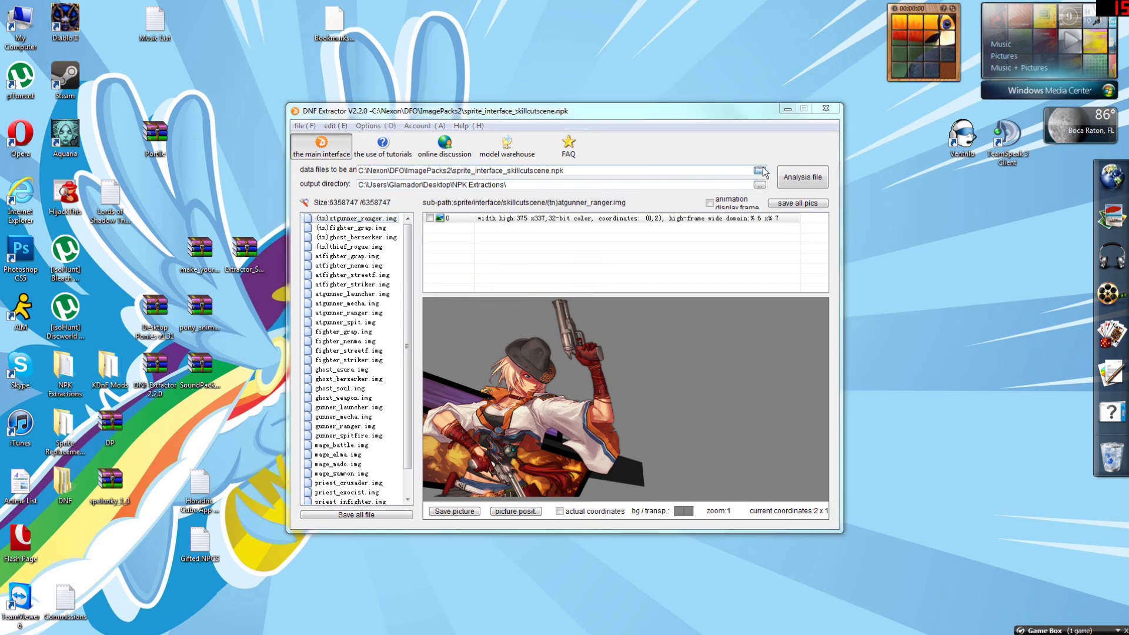
{"action": "left_click_drag", "start_coordinate": [843, 201], "coordinate": [827, 287]}
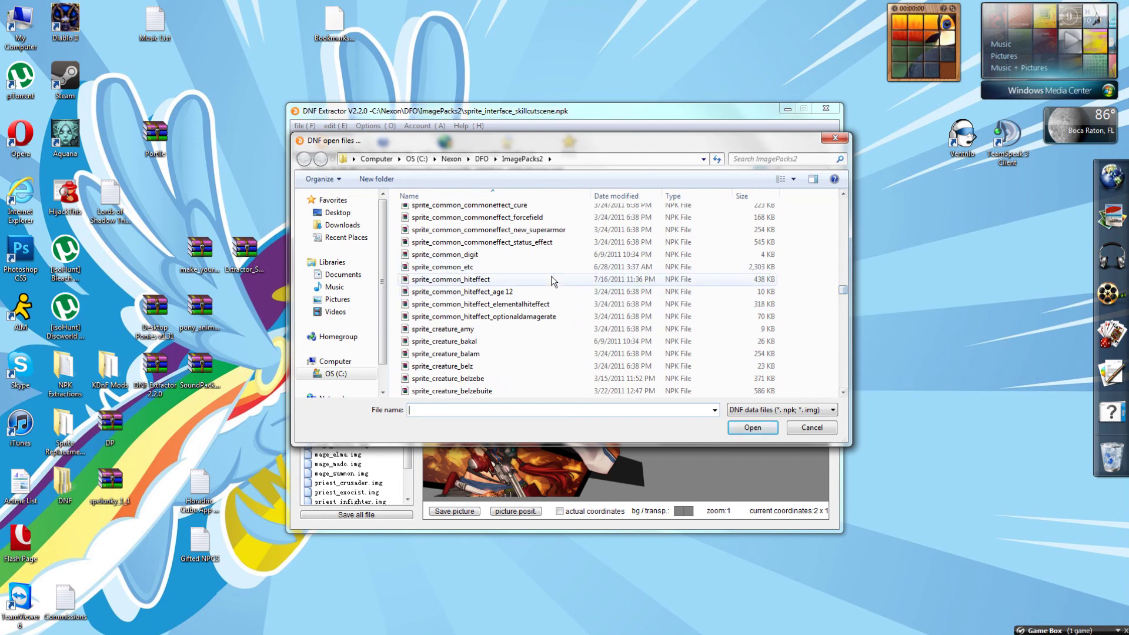
{"action": "left_click", "coordinate": [504, 278]}
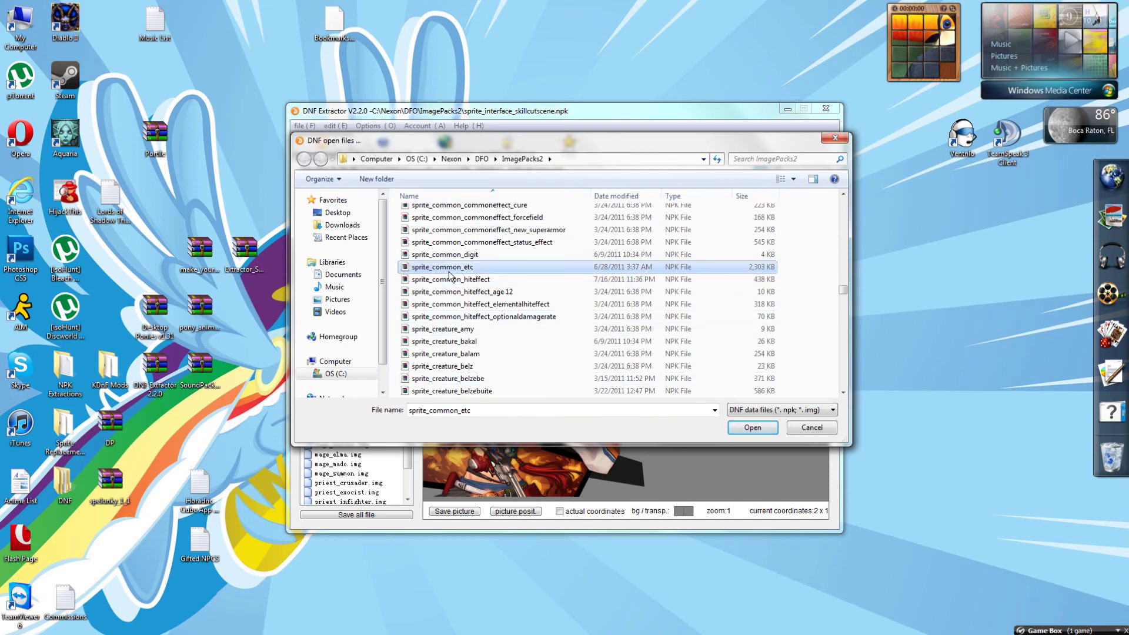
{"action": "double_click", "coordinate": [487, 281]}
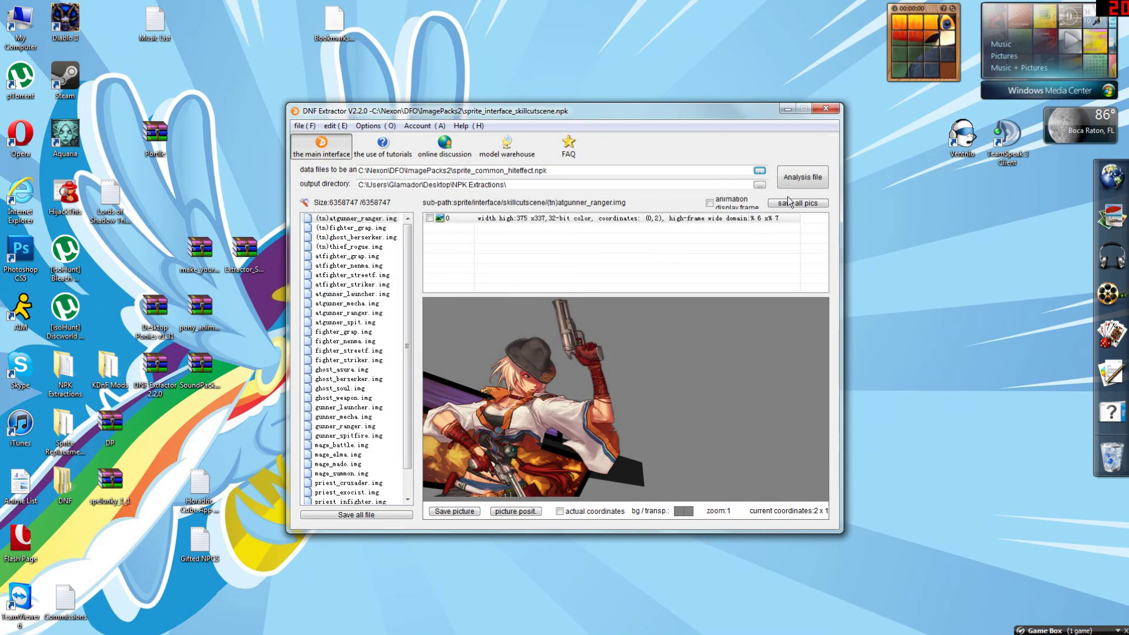
Examine the frames of halloween.img one by one, running through the frame list in both directions back to frame 0.
{"action": "left_click", "coordinate": [344, 285]}
{"action": "left_click", "coordinate": [468, 228]}
{"action": "key", "text": "Down"}
{"action": "key", "text": "Down"}
{"action": "key", "text": "Down"}
{"action": "key", "text": "Down"}
{"action": "key", "text": "Down"}
{"action": "key", "text": "Down"}
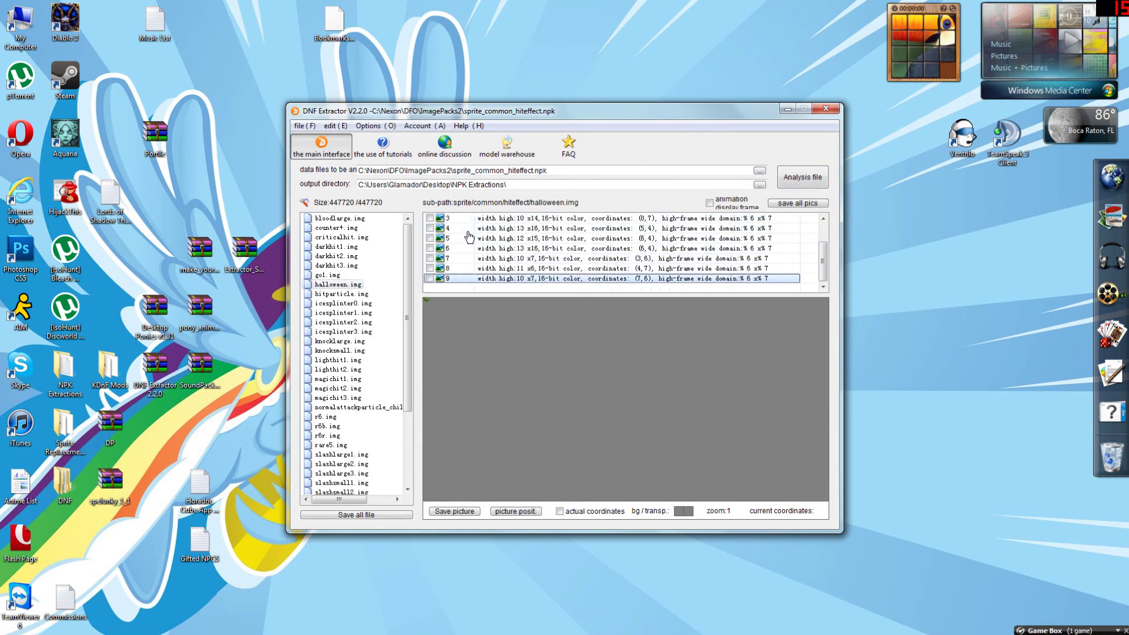
{"action": "key", "text": "Up"}
{"action": "key", "text": "Up"}
{"action": "key", "text": "Up"}
{"action": "key", "text": "Up"}
{"action": "key", "text": "Up"}
{"action": "key", "text": "Up"}
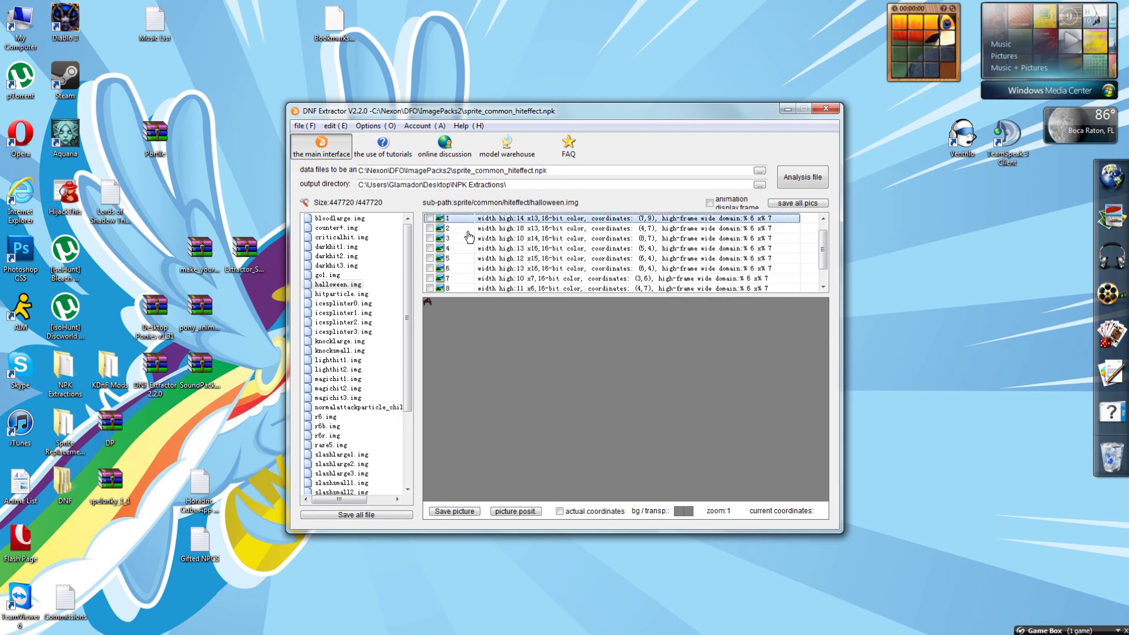
{"action": "key", "text": "Down"}
{"action": "key", "text": "Down"}
{"action": "key", "text": "Down"}
{"action": "key", "text": "Down"}
{"action": "key", "text": "Down"}
{"action": "key", "text": "Down"}
{"action": "key", "text": "Down"}
{"action": "key", "text": "Down"}
{"action": "key", "text": "Up"}
{"action": "key", "text": "Up"}
{"action": "key", "text": "Up"}
{"action": "key", "text": "Up"}
{"action": "key", "text": "Up"}
{"action": "key", "text": "Up"}
{"action": "key", "text": "Up"}
{"action": "key", "text": "Up"}
{"action": "key", "text": "Up"}
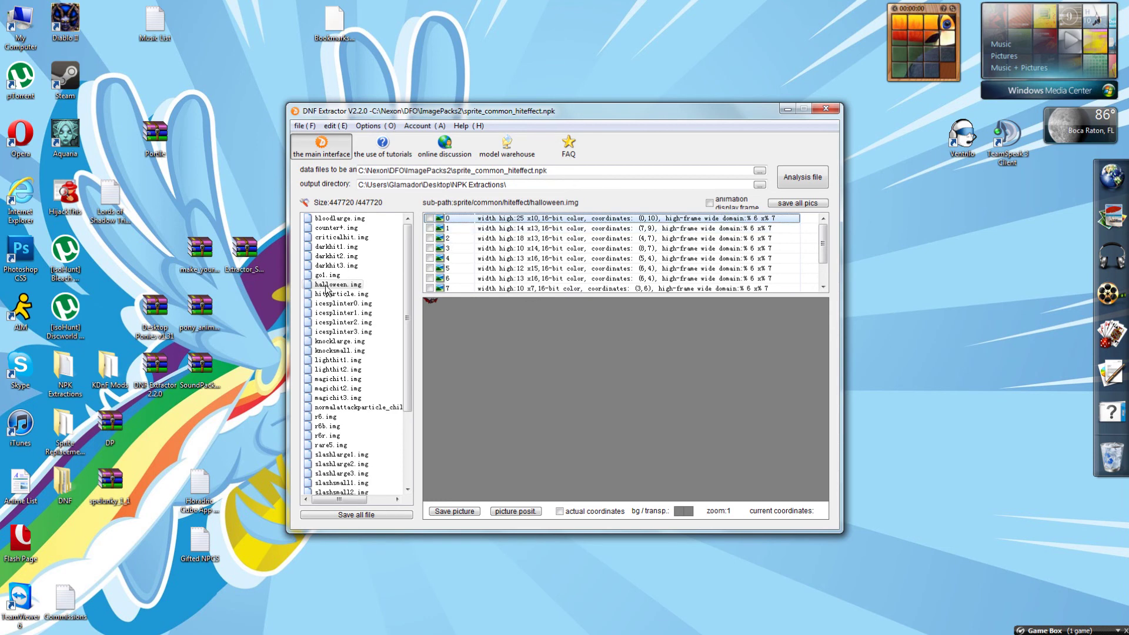
View icesplinter1.img through icesplinter3.img and knocklarge.img, and look over the rest of the hit effect list.
{"action": "left_click", "coordinate": [332, 312]}
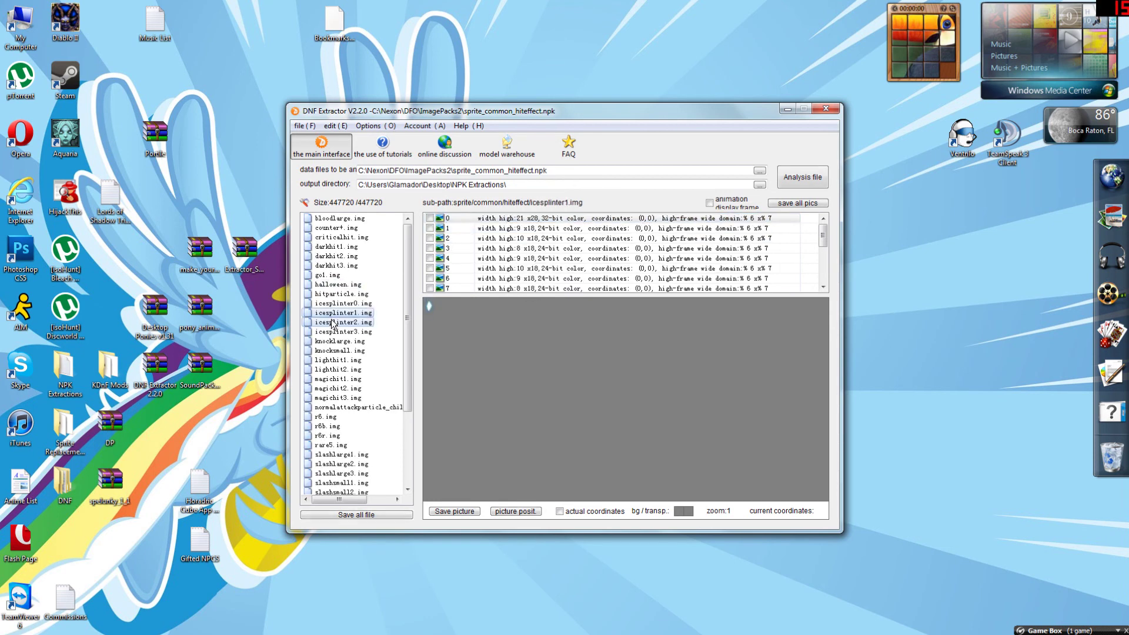
{"action": "left_click", "coordinate": [333, 323]}
{"action": "left_click", "coordinate": [331, 332]}
{"action": "left_click", "coordinate": [331, 341]}
{"action": "scroll", "coordinate": [360, 382], "scroll_direction": "down", "scroll_amount": 4}
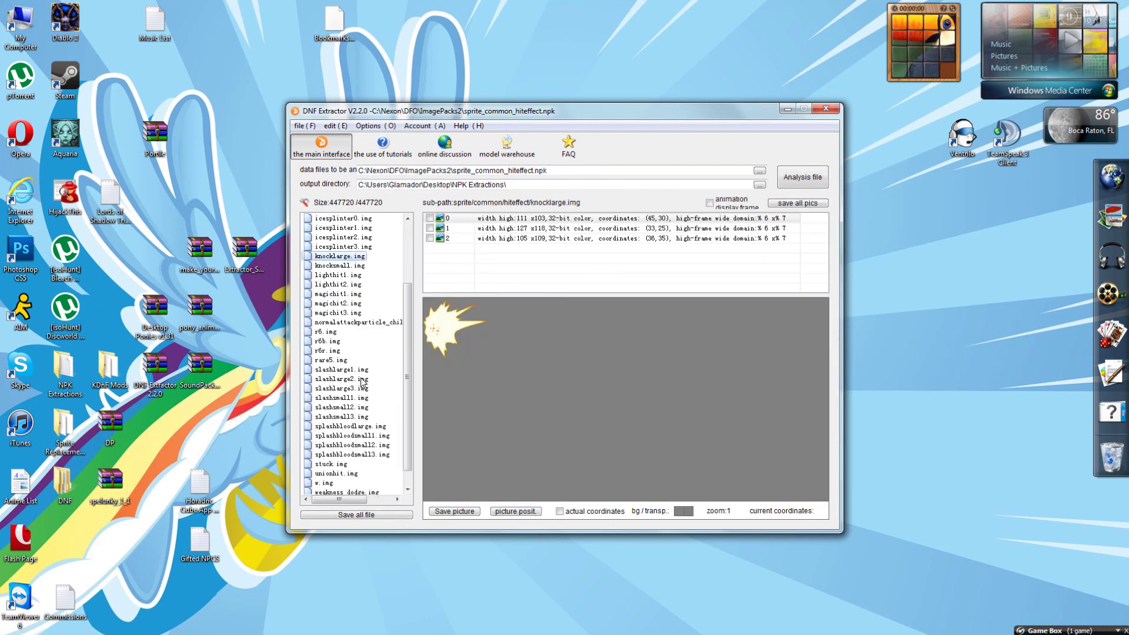
{"action": "scroll", "coordinate": [347, 452], "scroll_direction": "up", "scroll_amount": 4}
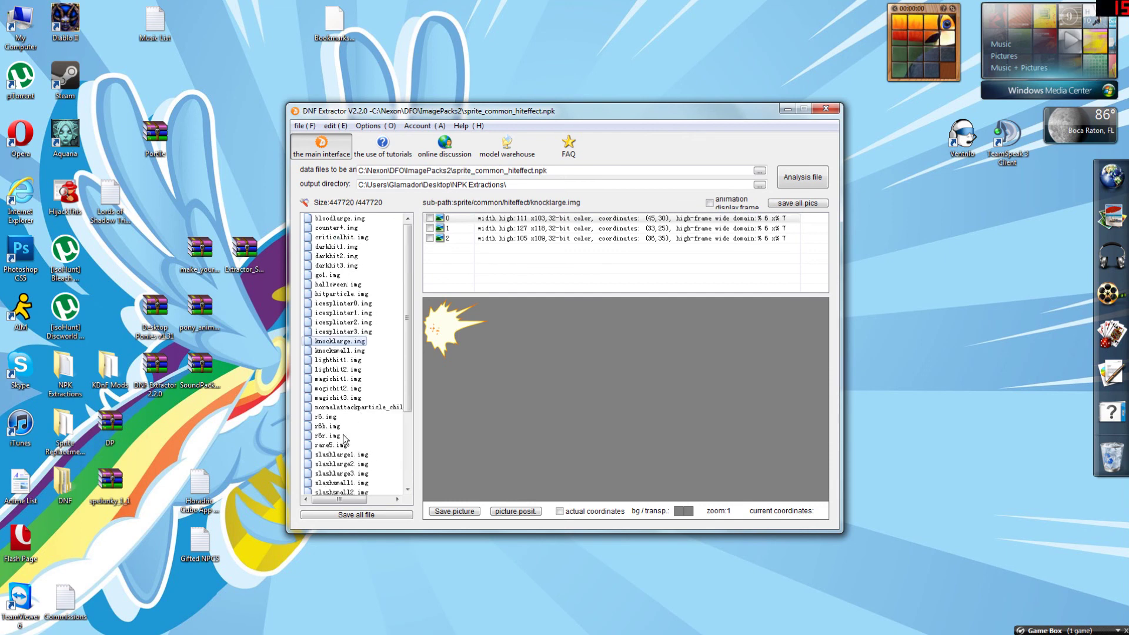
Review the four ice splinter effects in order, from icesplinter0.img to icesplinter3.img.
{"action": "left_click", "coordinate": [335, 303]}
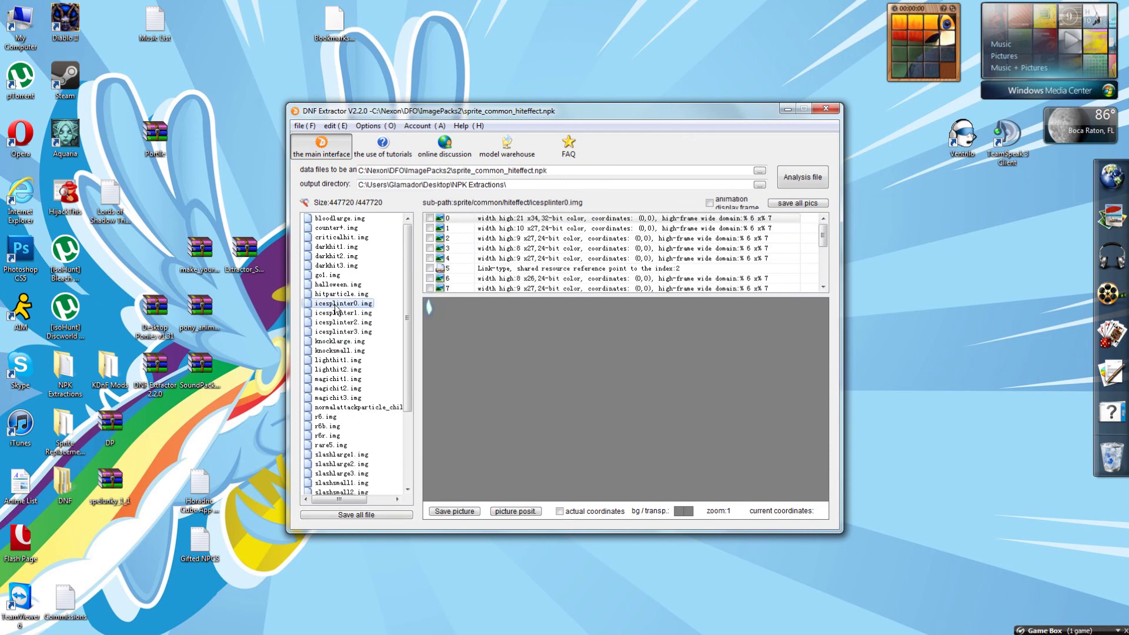
{"action": "left_click", "coordinate": [330, 314]}
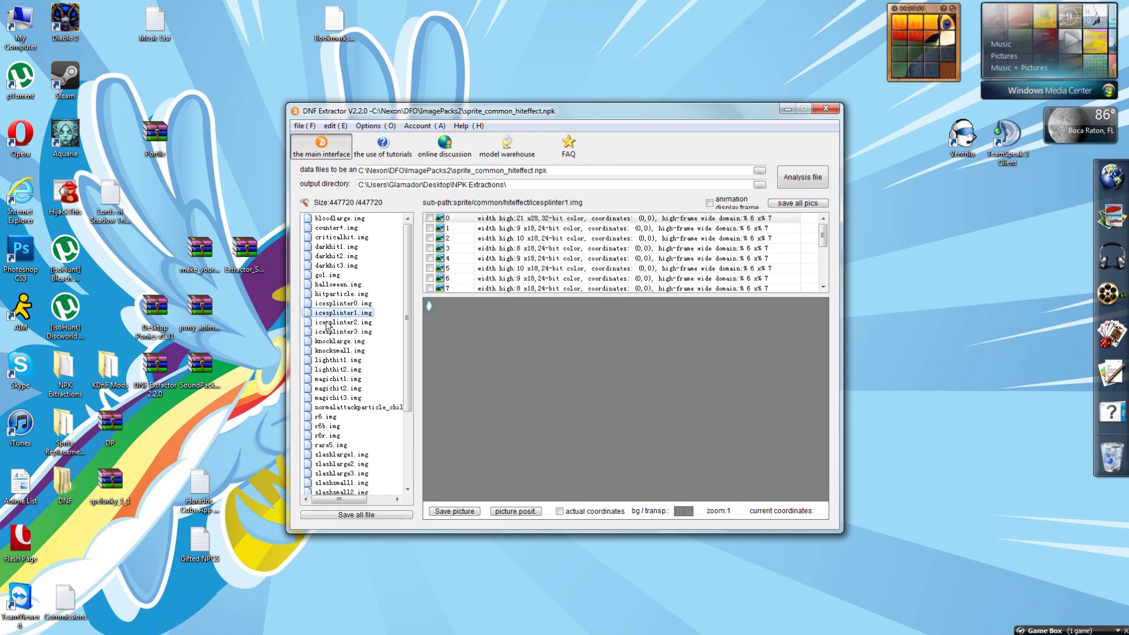
{"action": "left_click", "coordinate": [330, 323]}
{"action": "left_click", "coordinate": [331, 333]}
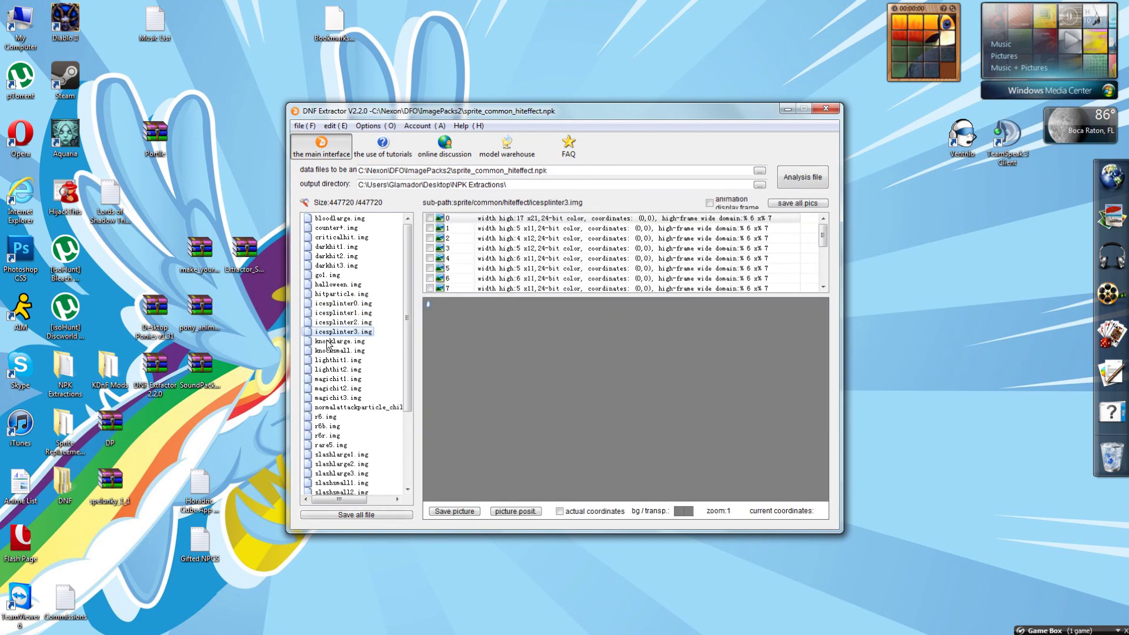
{"action": "left_click", "coordinate": [759, 171]}
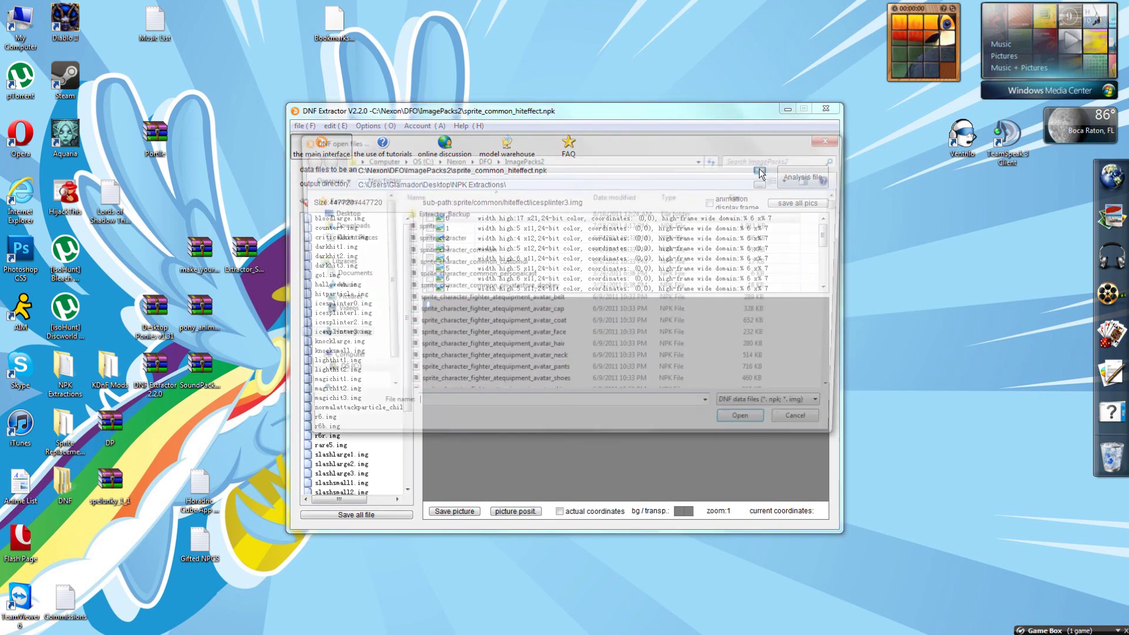
{"action": "mouse_move", "coordinate": [843, 206]}
{"action": "left_mouse_down"}
{"action": "mouse_move", "coordinate": [837, 388]}
{"action": "mouse_move", "coordinate": [837, 201]}
{"action": "left_mouse_up"}
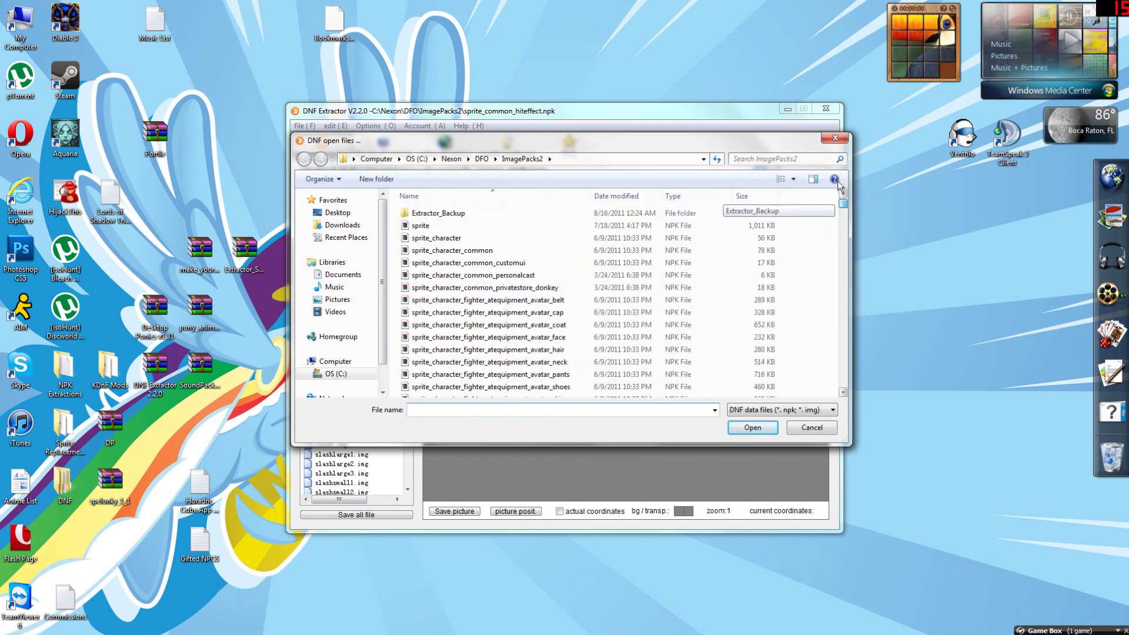
{"action": "left_click_drag", "start_coordinate": [835, 200], "coordinate": [802, 312]}
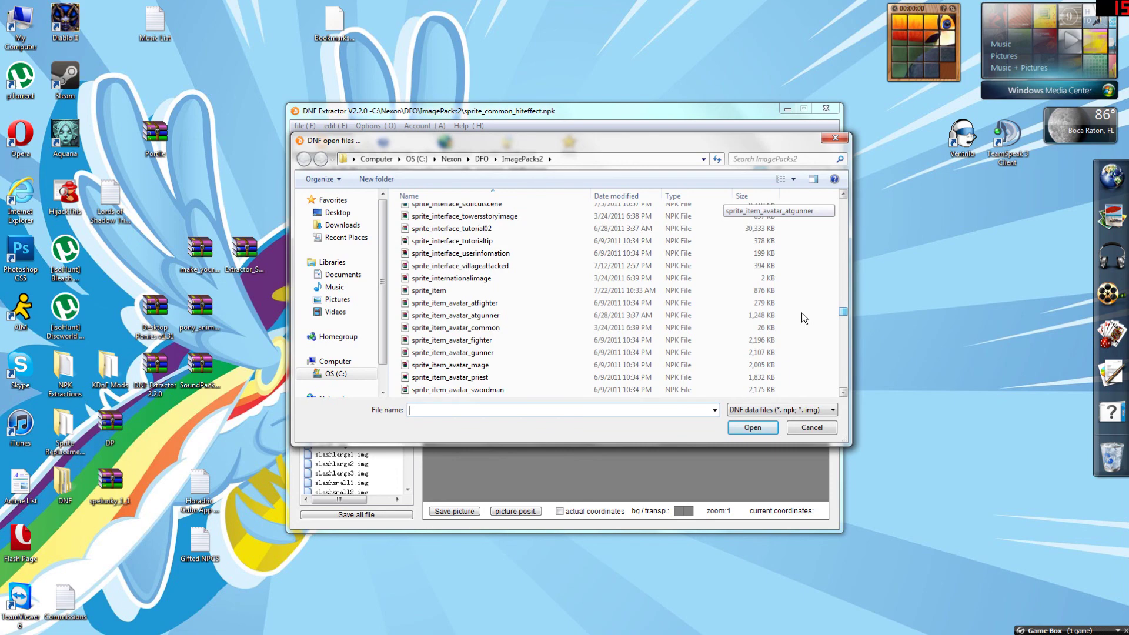
{"action": "left_click", "coordinate": [819, 427]}
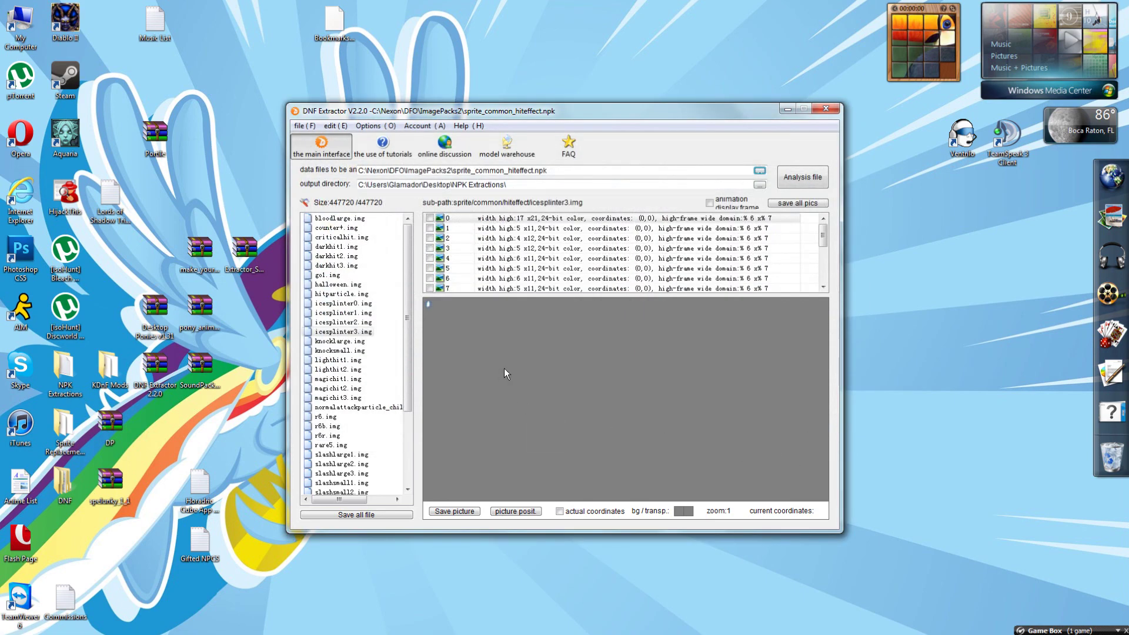